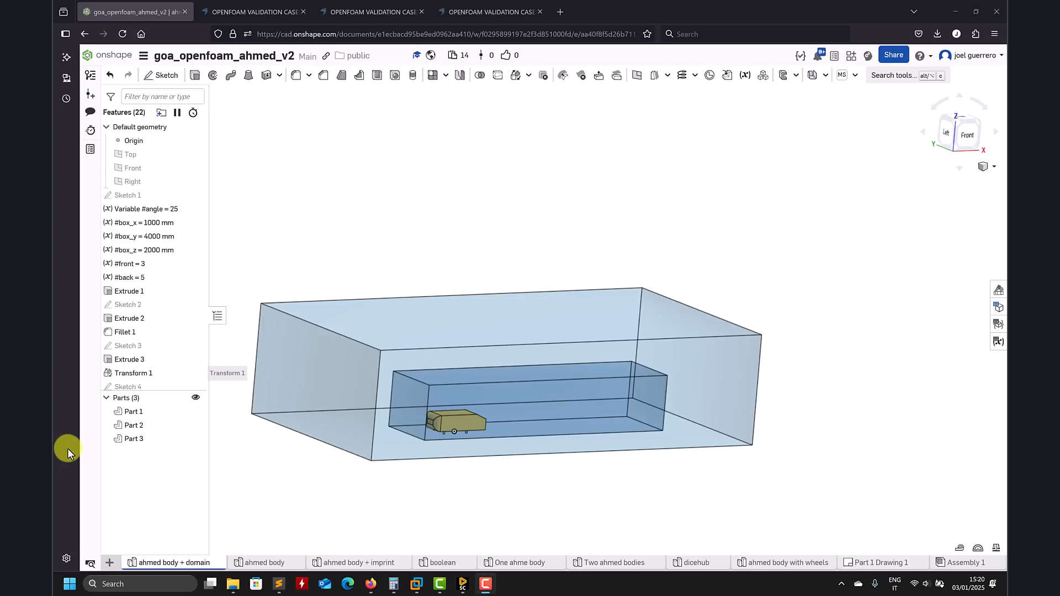
right_click(136, 413)
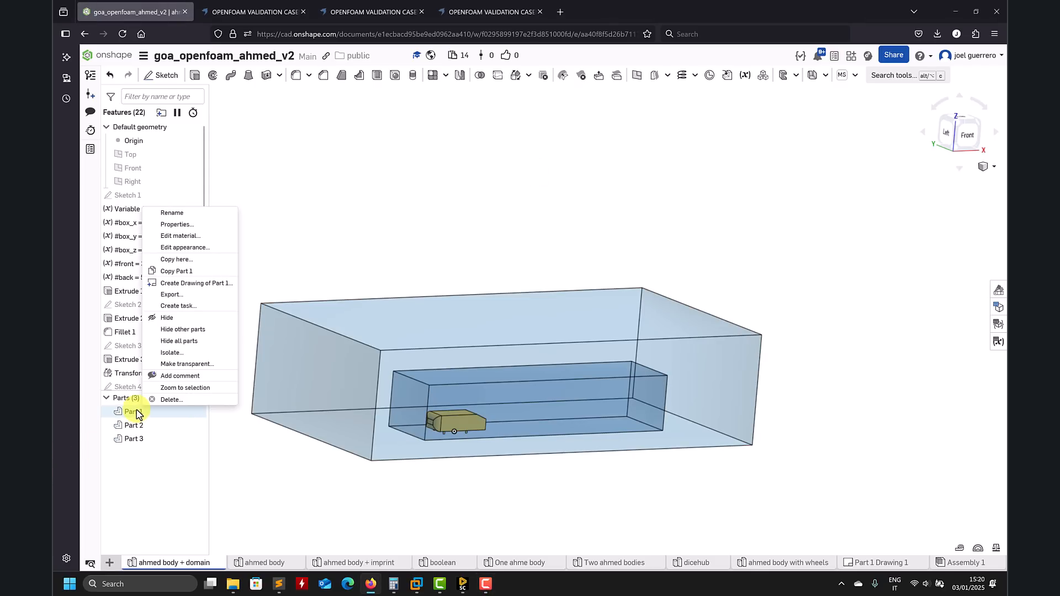
click(244, 442)
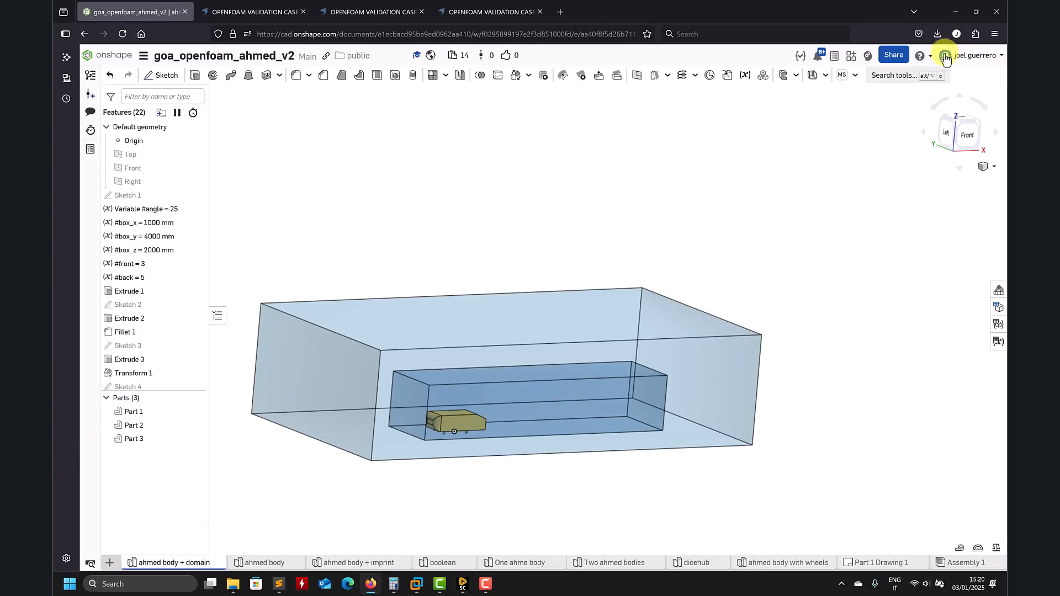
Step: Switch from the browser to SpaceClaim and view the ahmed model's nested boxes from an angle
click(955, 12)
middle_drag(332, 371, 315, 391)
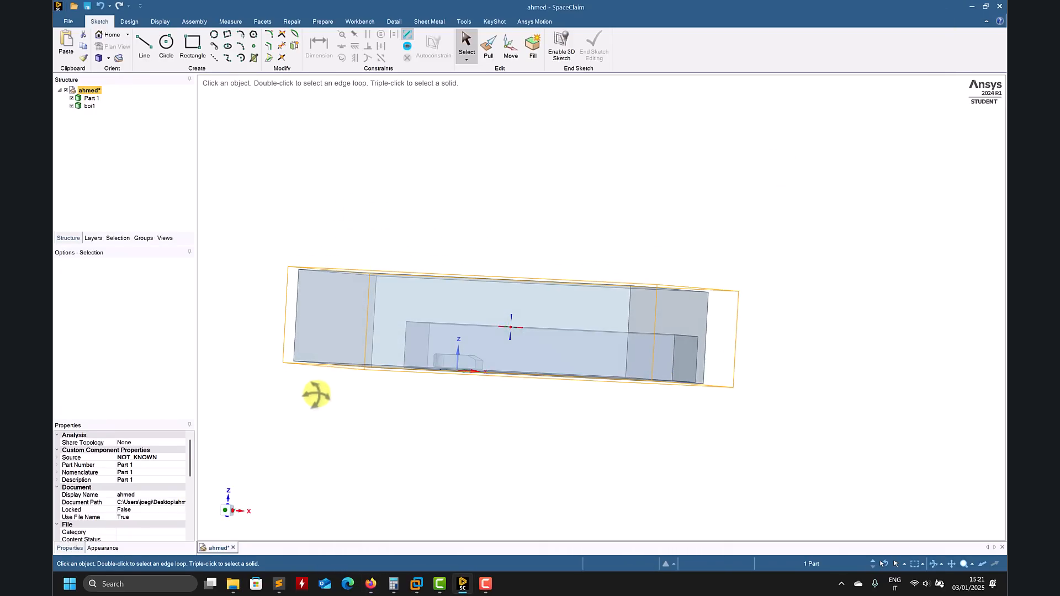
click(684, 359)
middle_drag(689, 407, 662, 436)
Step: Rename the outer box body Part 1 as domain and save the ahmed document
click(92, 102)
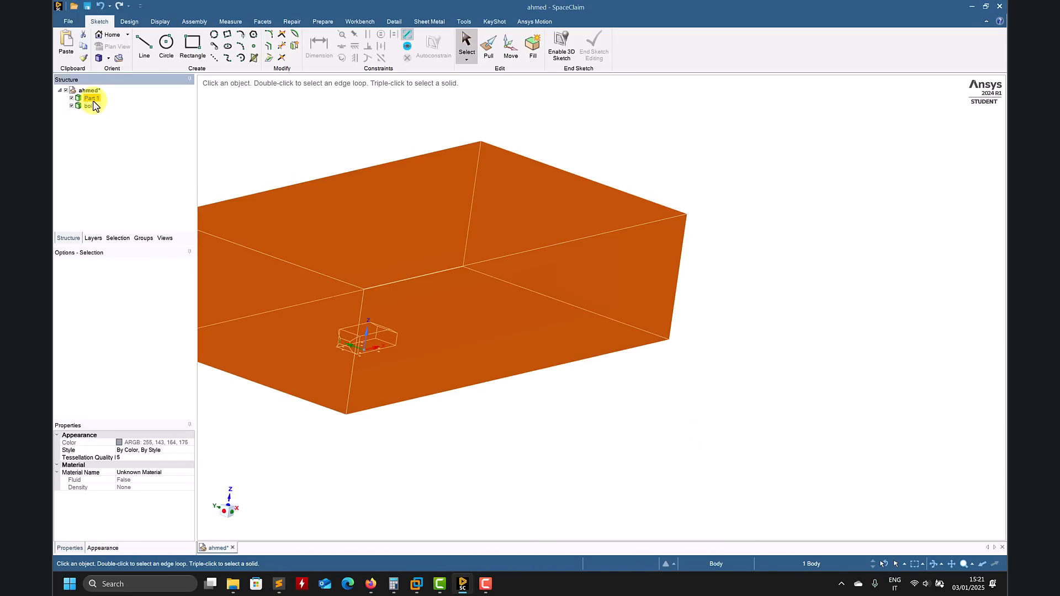
right_click(93, 101)
click(115, 149)
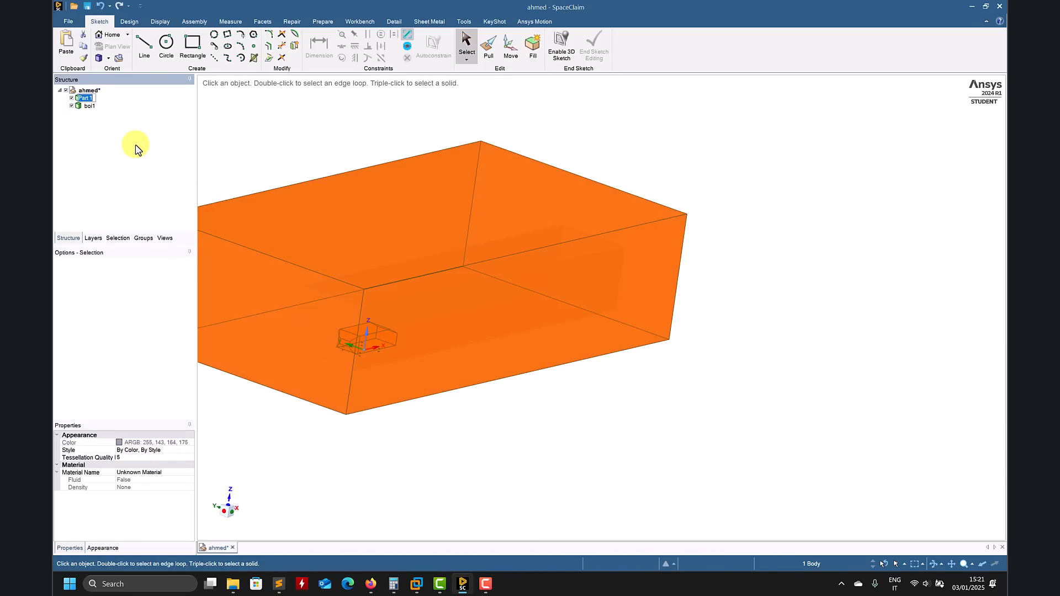
text(domain)
key(Return)
click(87, 6)
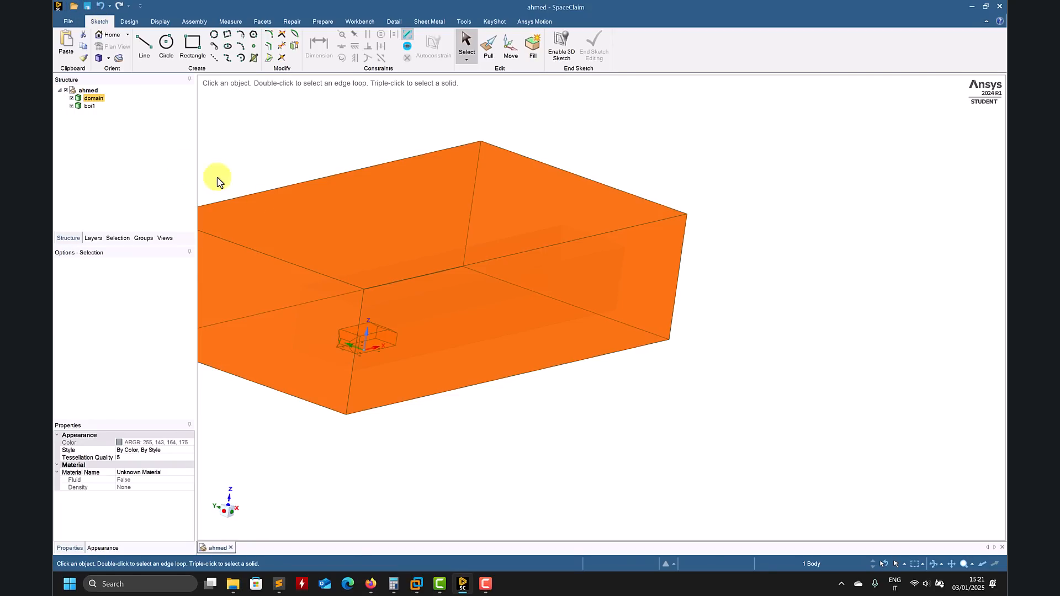
Step: Highlight the boi1 body and examine the inner box around the car body
click(85, 108)
middle_drag(792, 208, 733, 182)
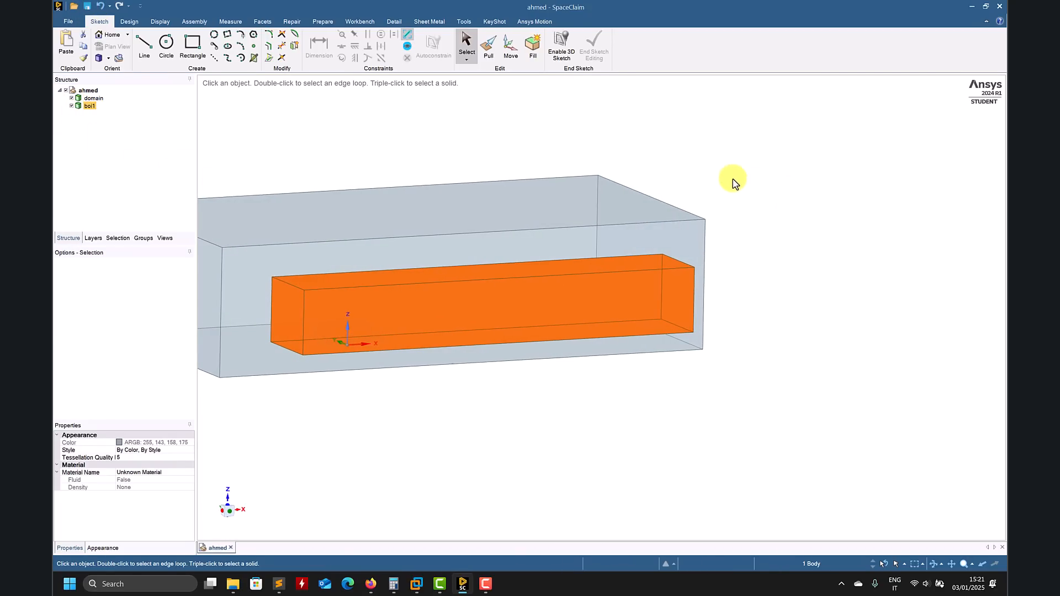
click(501, 449)
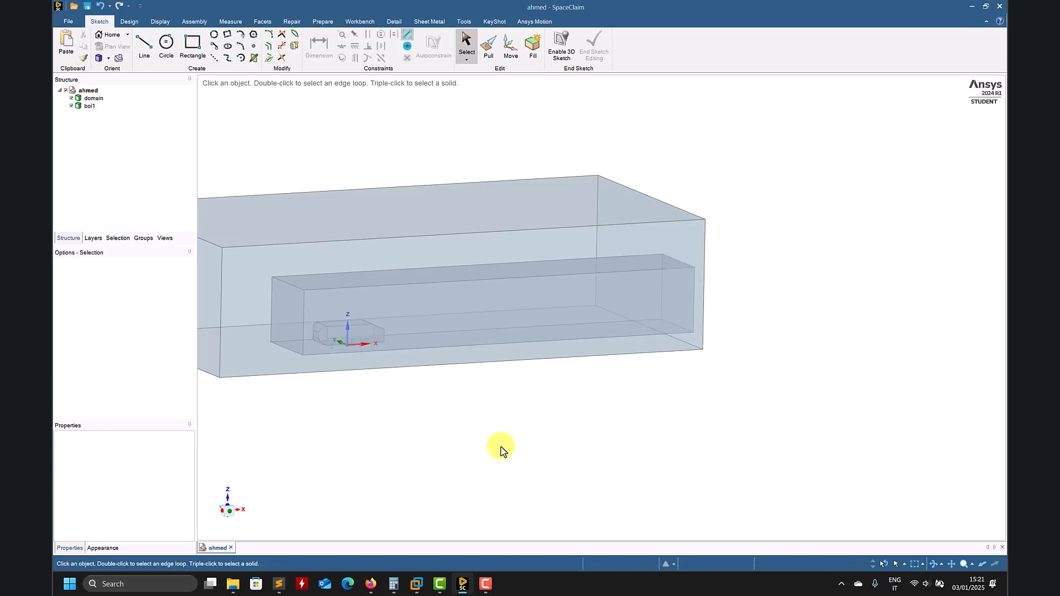
middle_drag(828, 426, 809, 428)
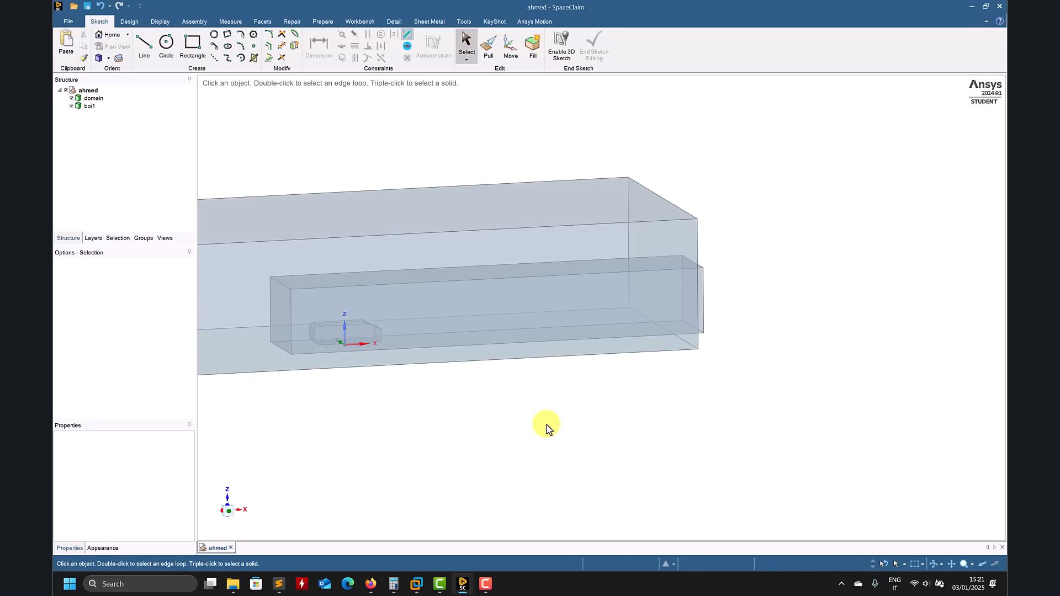
ctrl+middle_drag(473, 403, 546, 407)
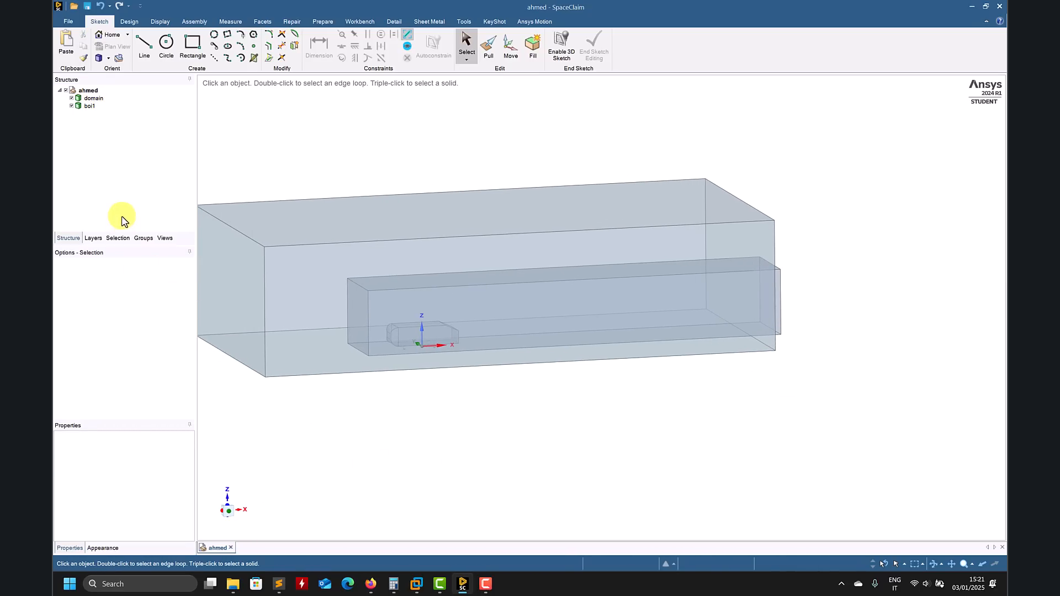
Step: Review the faces assigned to the named selections inlet, outlet, ground, top, front and back
click(143, 240)
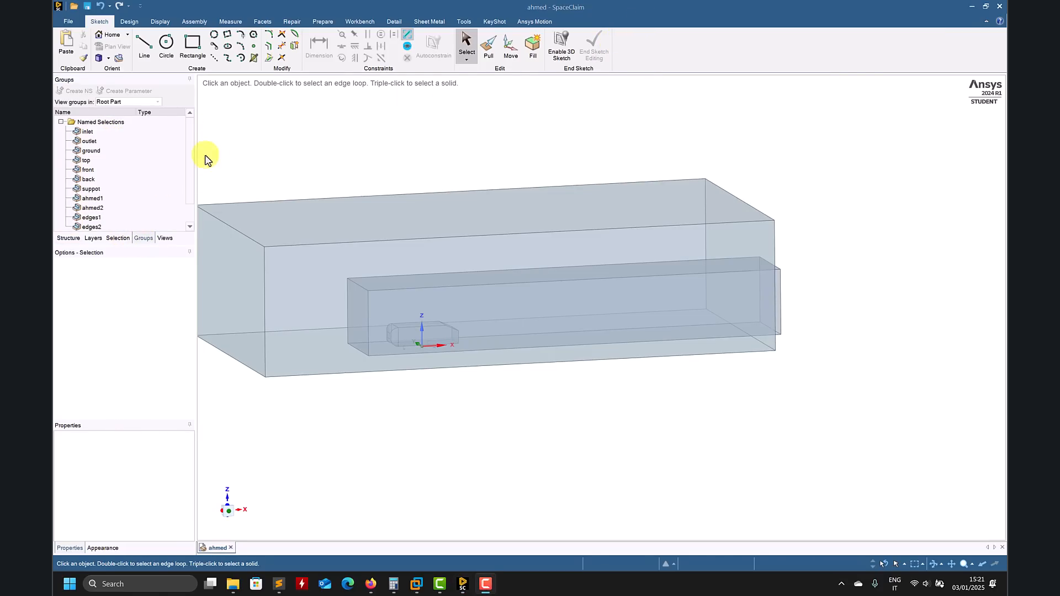
click(88, 132)
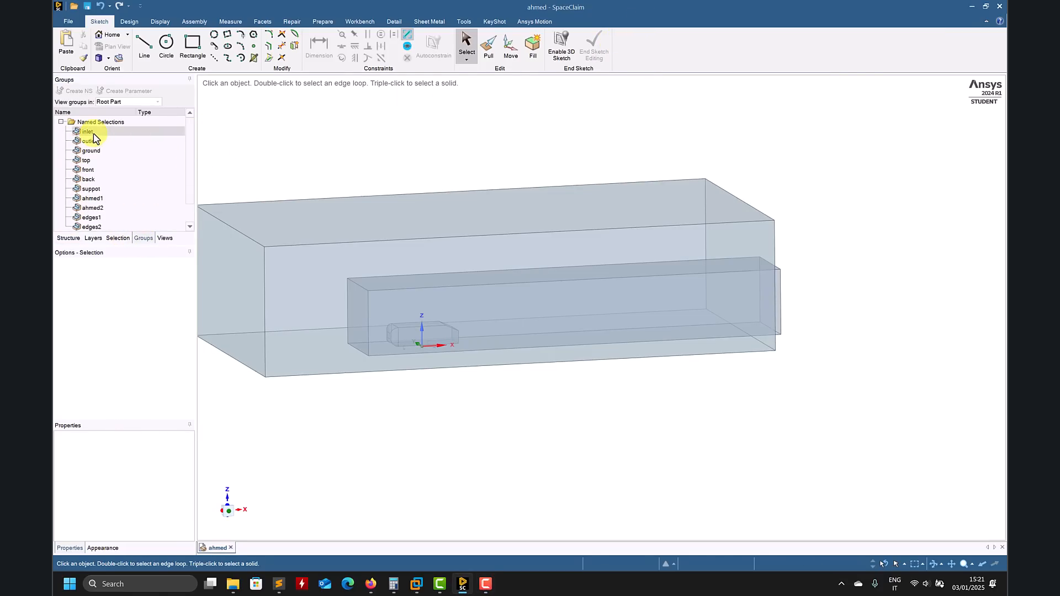
click(91, 141)
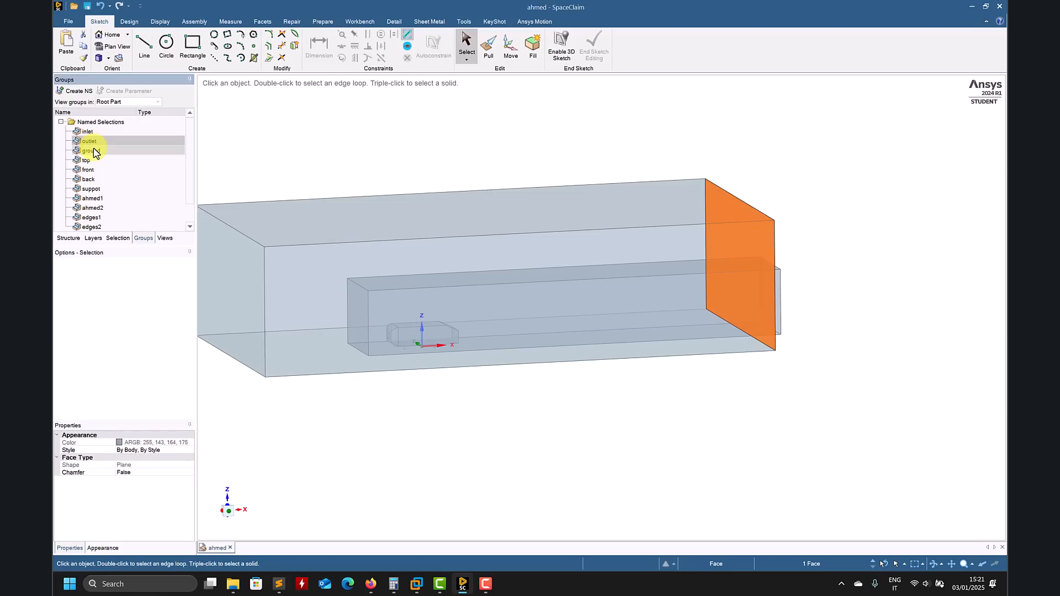
click(95, 152)
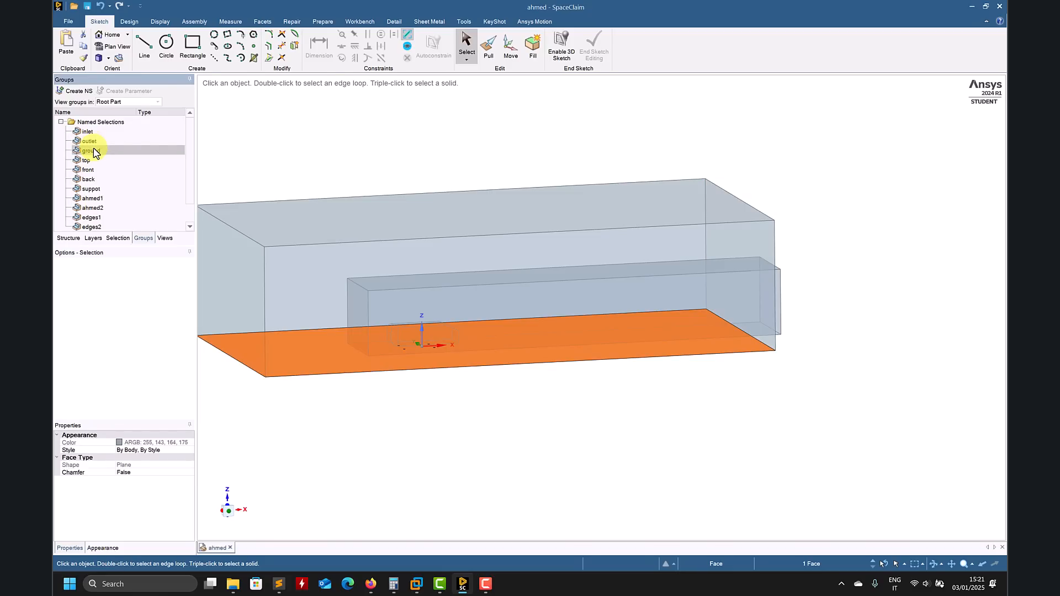
click(87, 160)
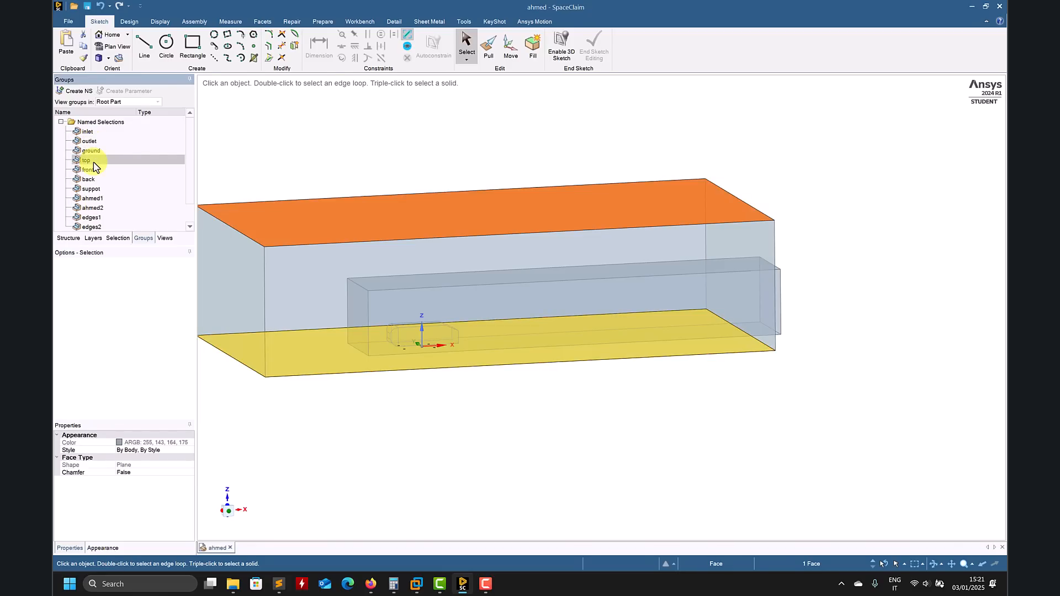
click(87, 170)
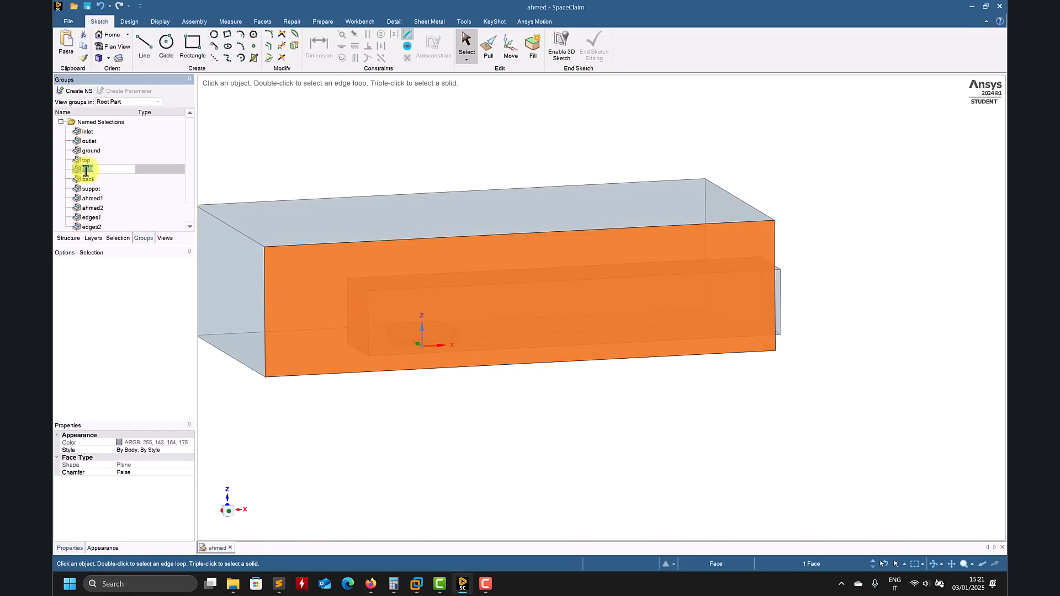
click(88, 180)
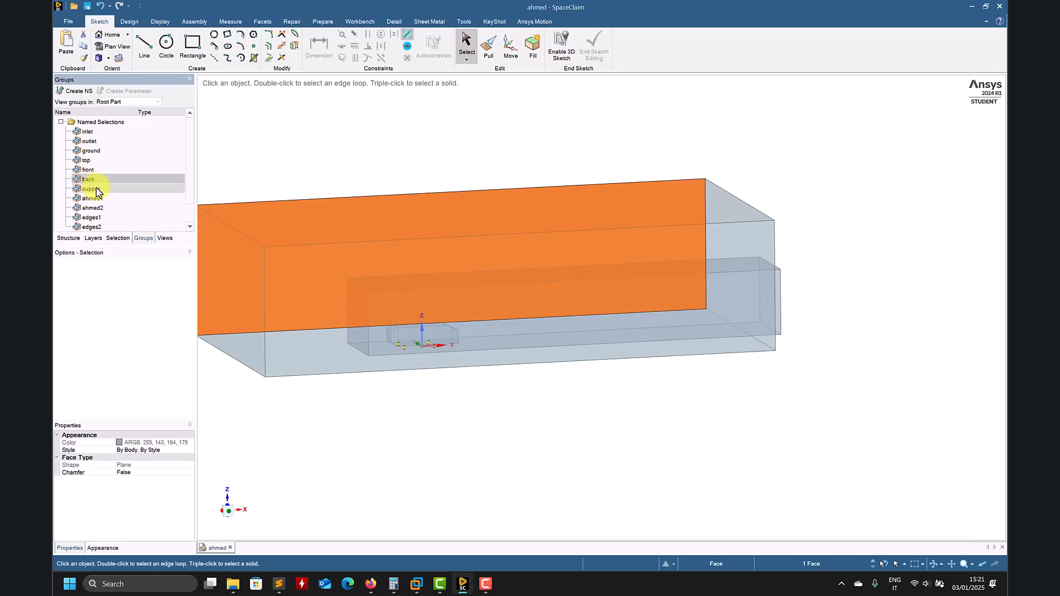
Step: Check which faces of the car body belong to the named selections suppot, ahmed1 and ahmed2
click(97, 190)
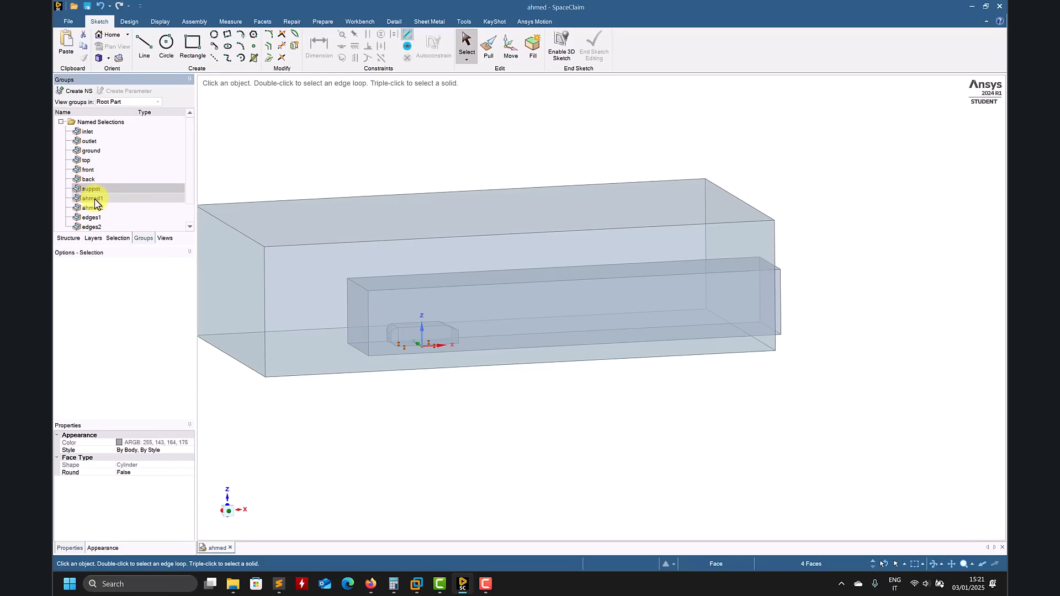
click(95, 199)
click(97, 208)
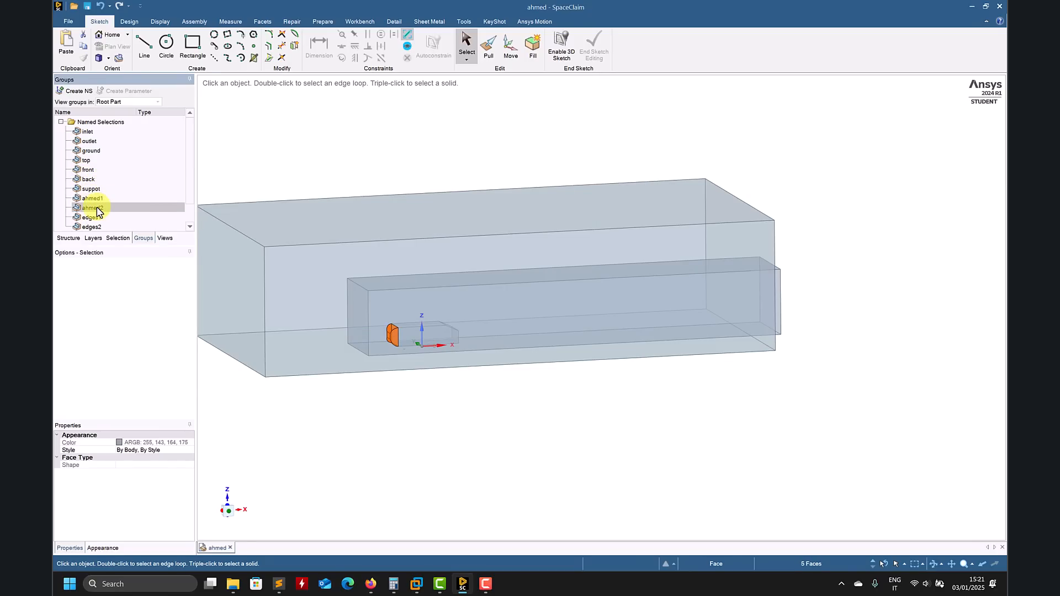
click(94, 198)
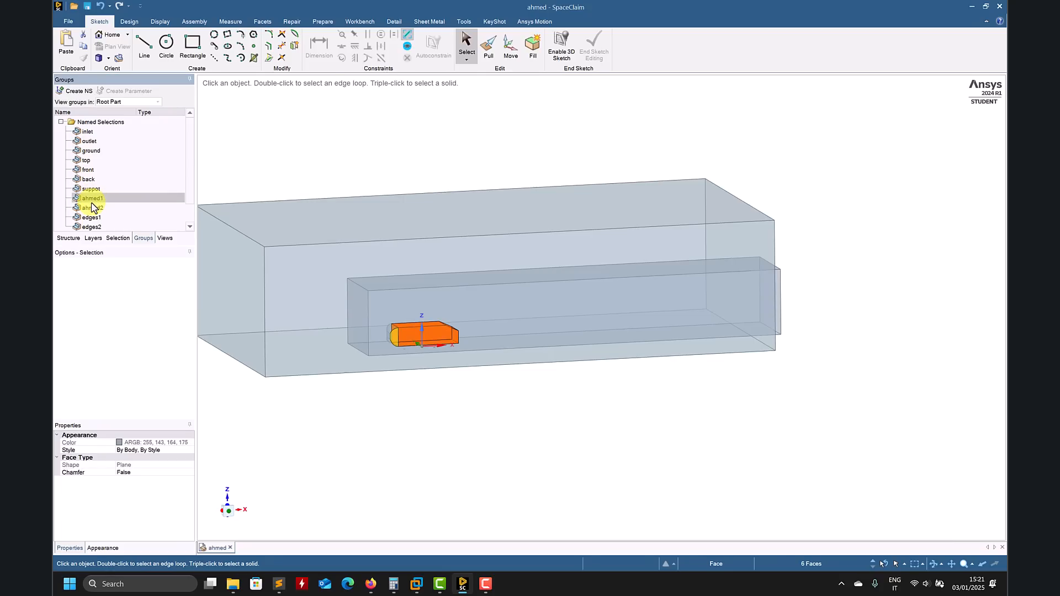
Step: Compare the car body edges in the named selections edges1 and edges2, and clear the selection
click(91, 217)
scroll(91, 218, down, 1)
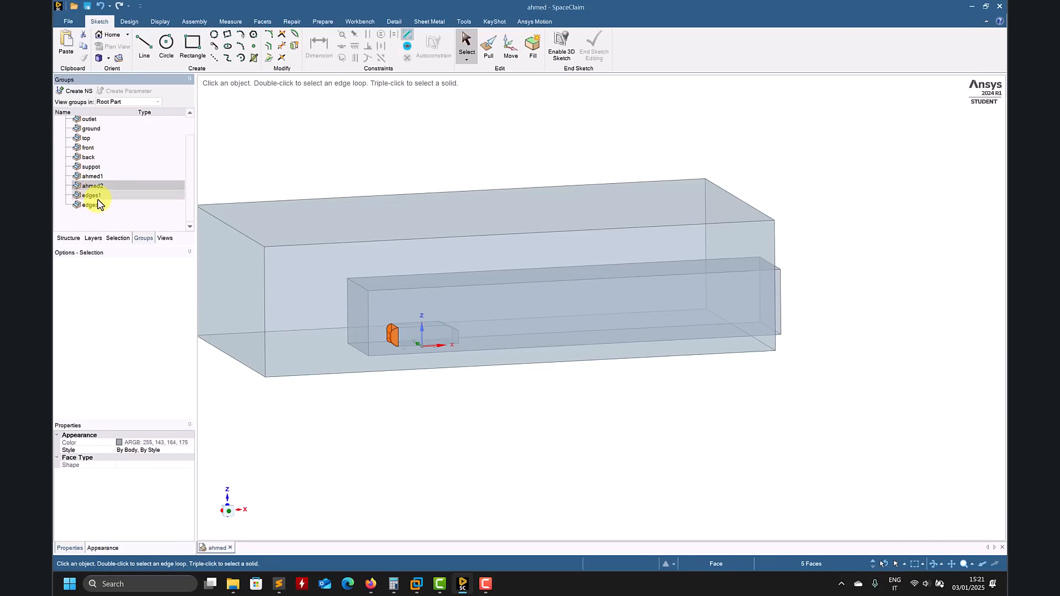
scroll(359, 400, up, 4)
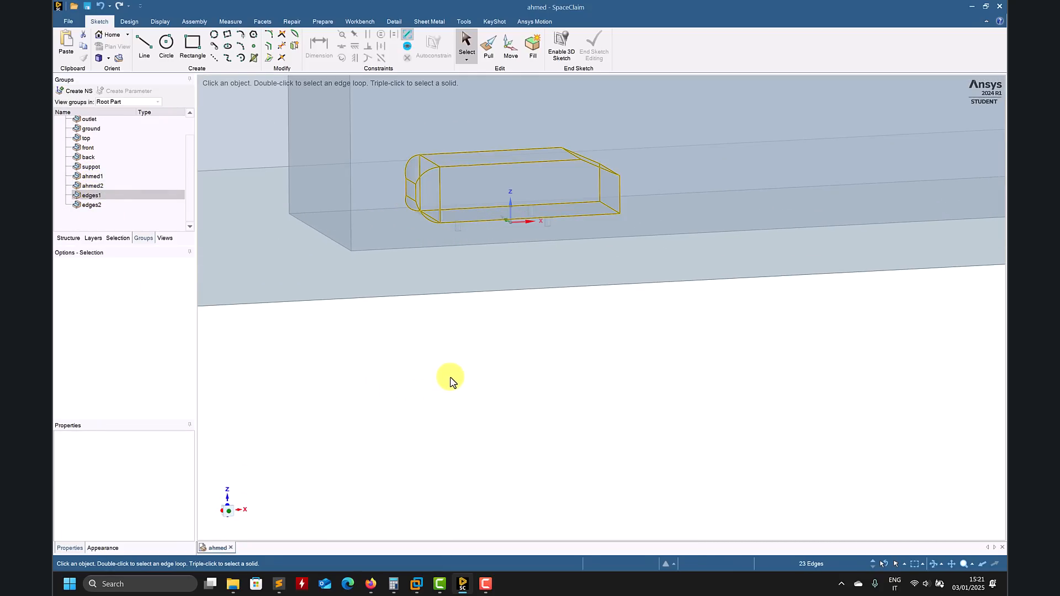
click(100, 206)
click(97, 199)
click(98, 205)
click(96, 196)
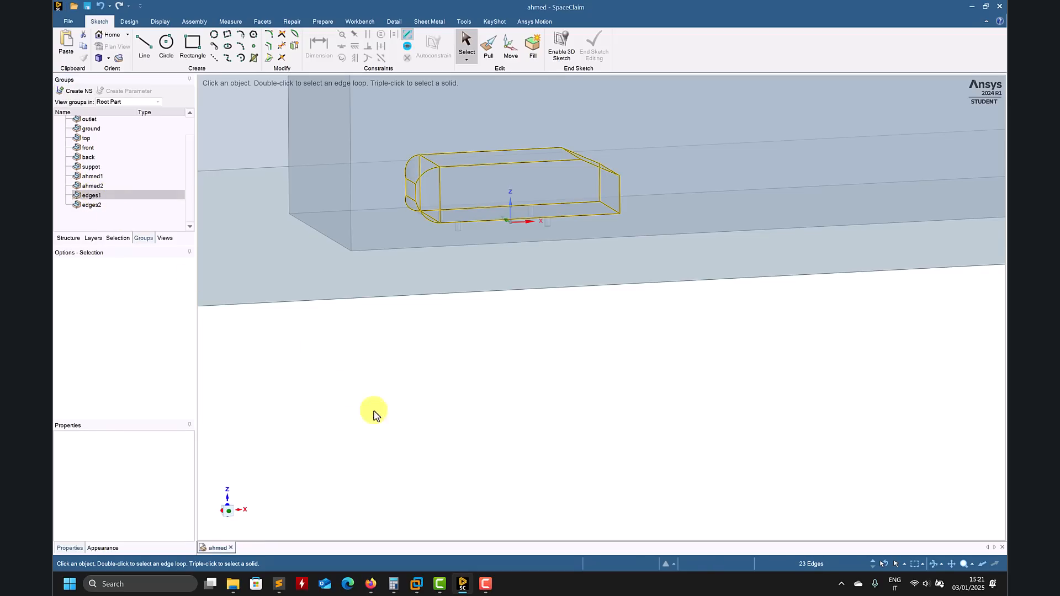
scroll(448, 451, down, 4)
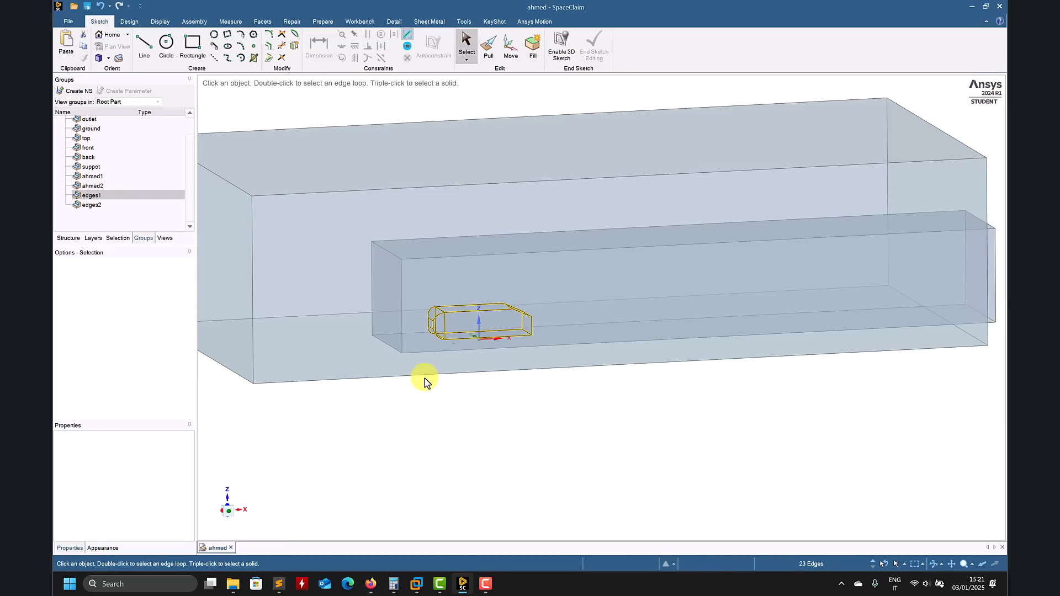
key(Escape)
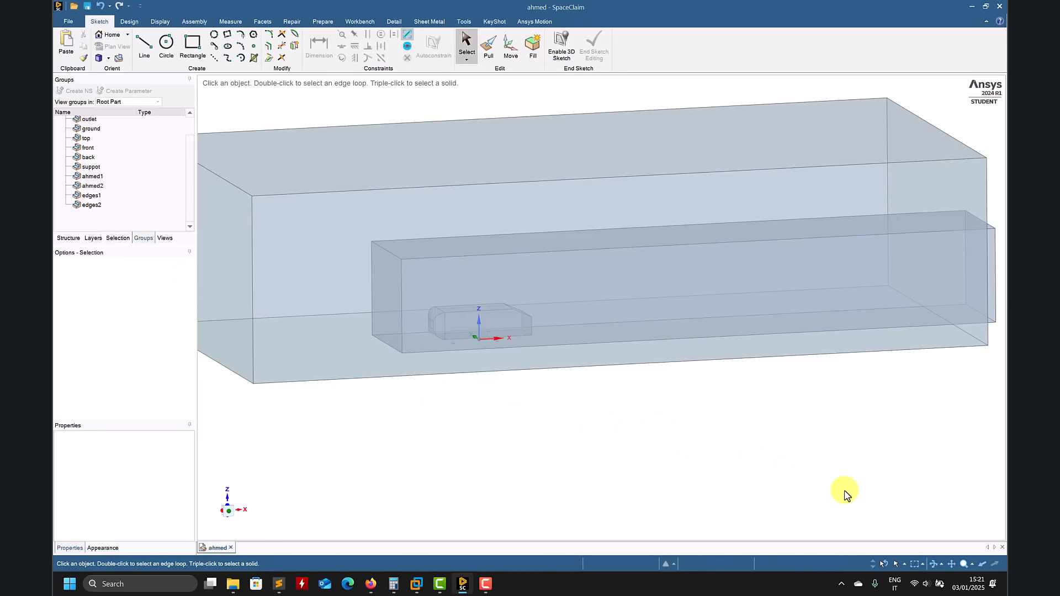
Step: Hide the outer domain faces of the named selections inlet, outlet, ground, top, front and back
mouse_move(850, 463)
middle_down()
mouse_move(804, 476)
mouse_move(830, 470)
middle_up()
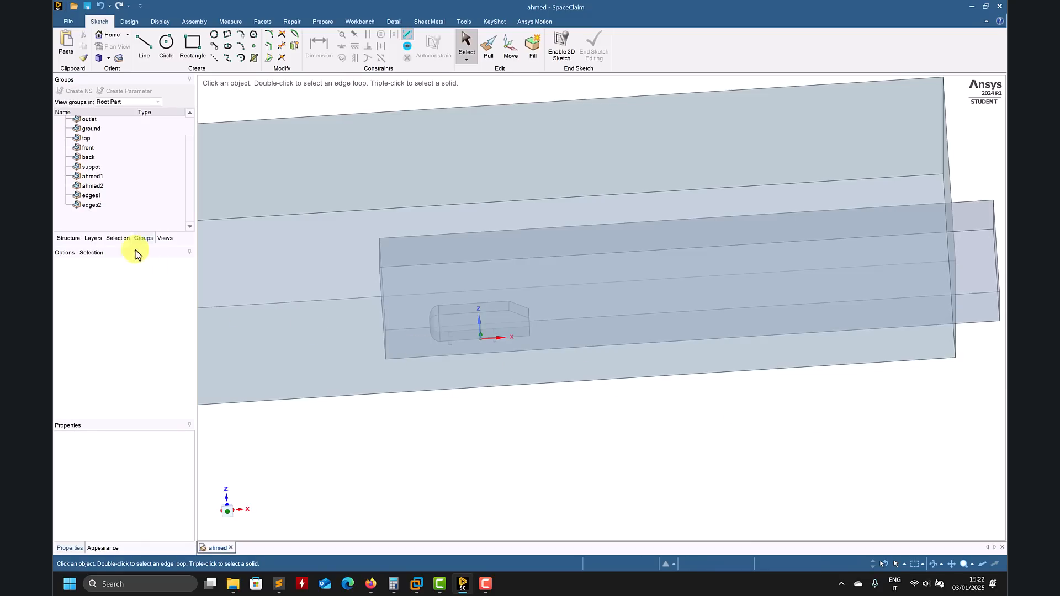
scroll(121, 164, up, 2)
click(104, 132)
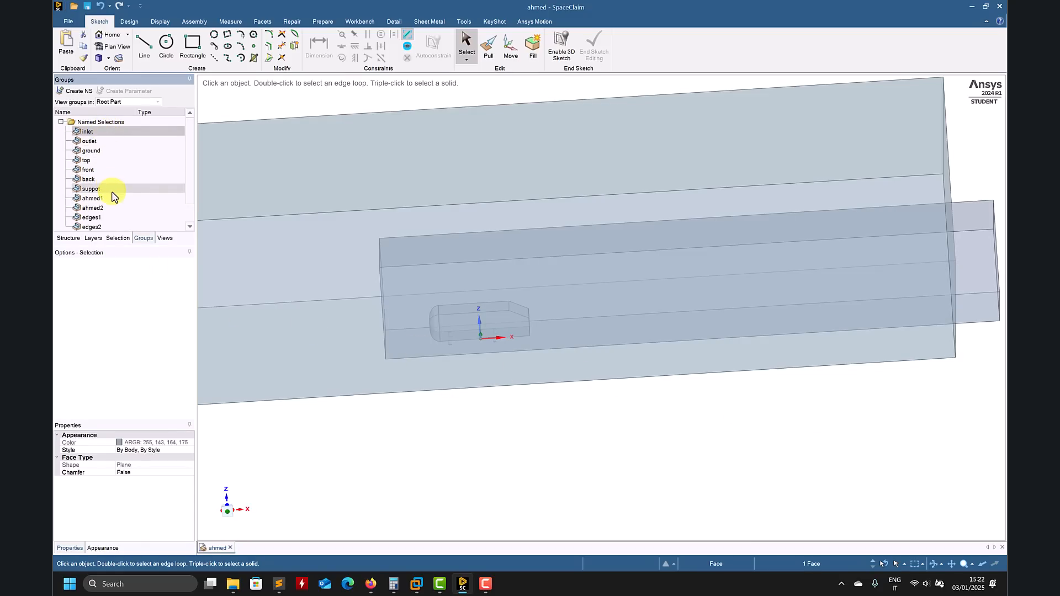
shift+click(93, 179)
right_click(94, 180)
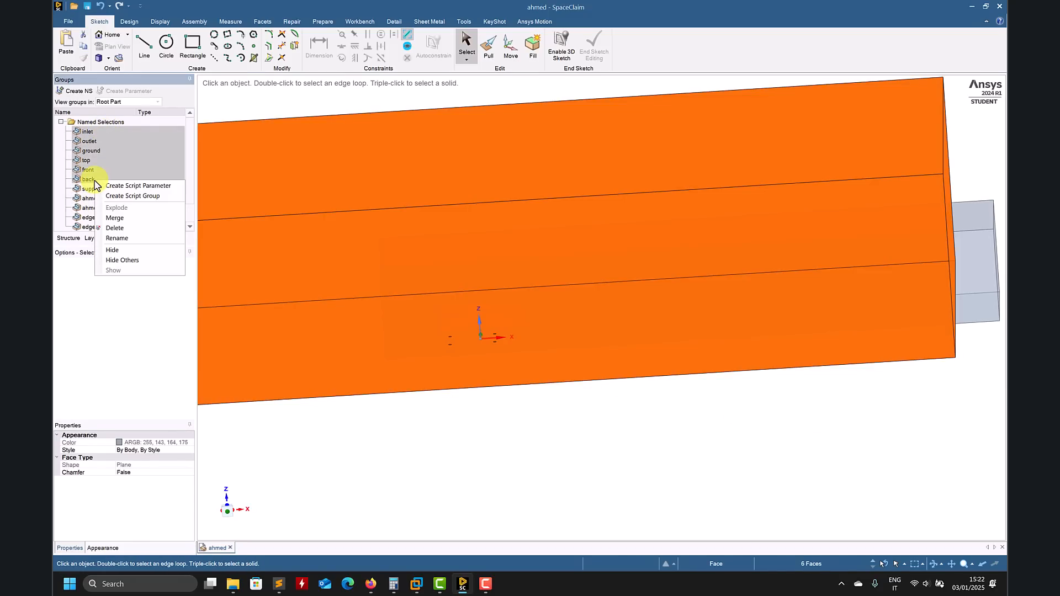
click(171, 280)
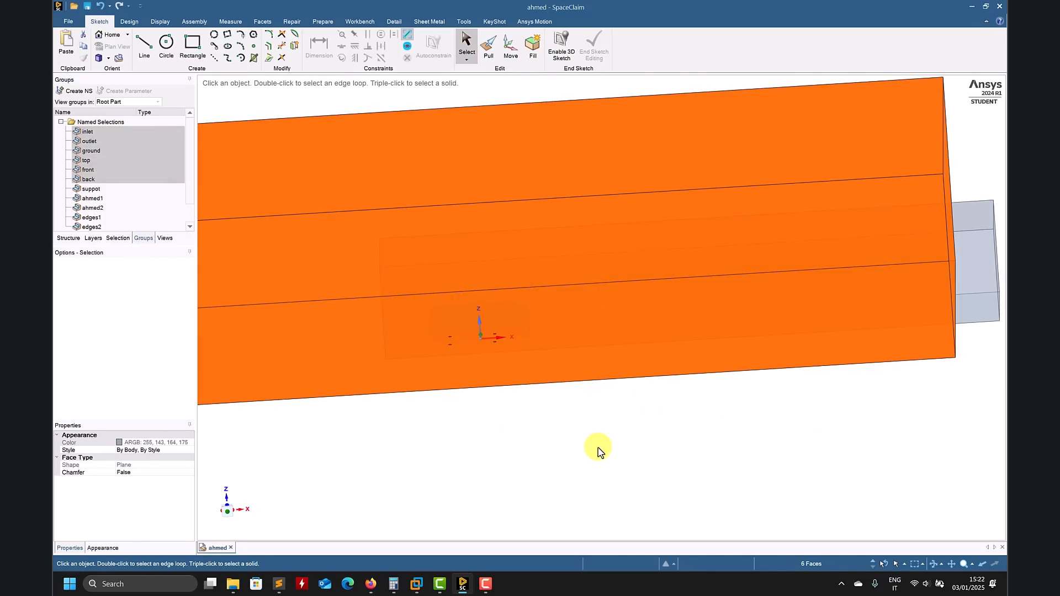
click(579, 446)
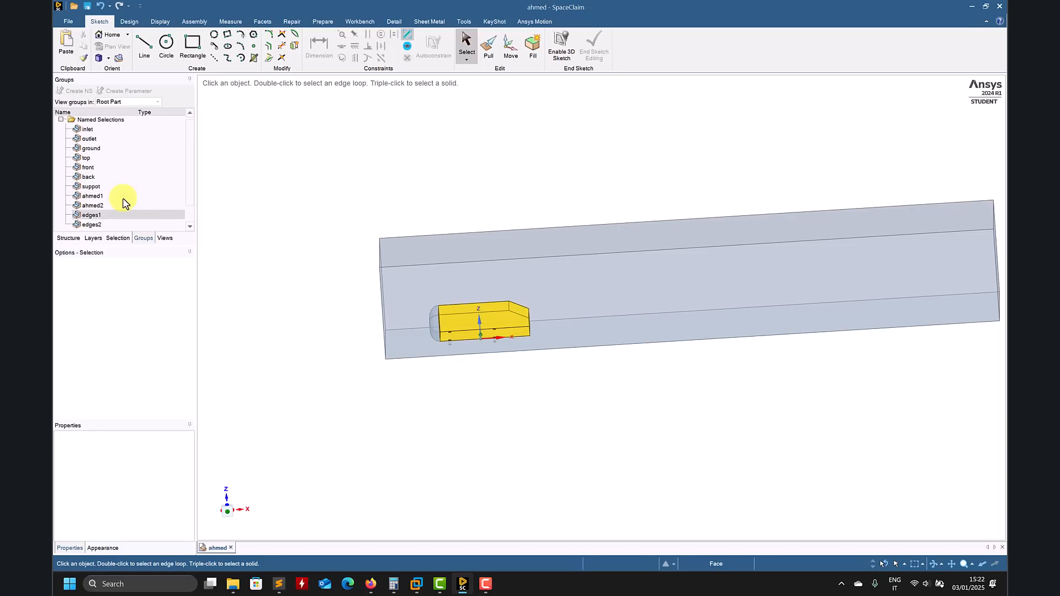
Step: Rename the misspelled named selection suppot as support
click(94, 189)
right_click(93, 187)
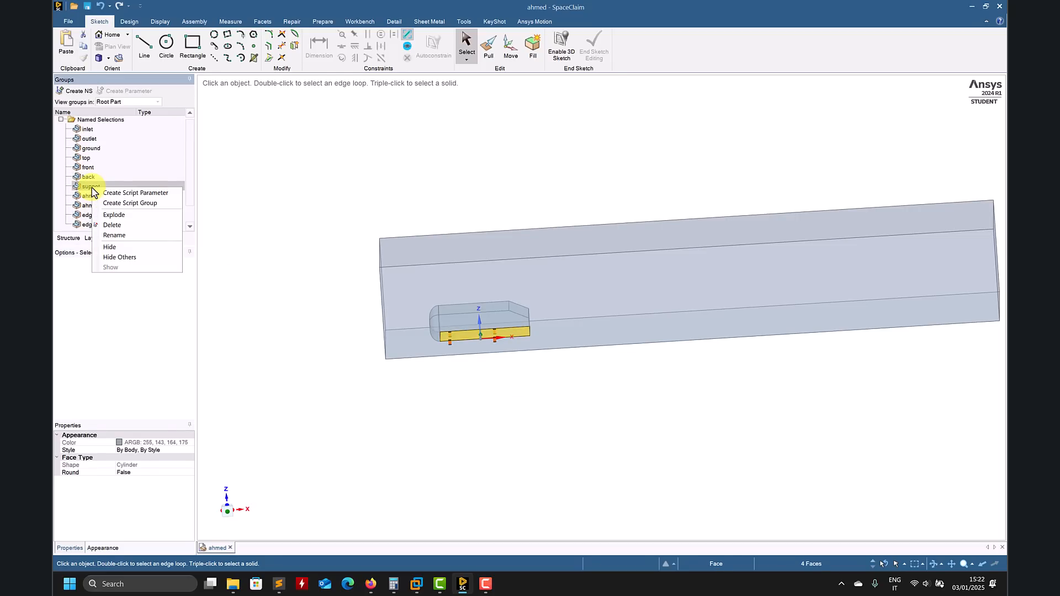
click(124, 234)
text(suppo)
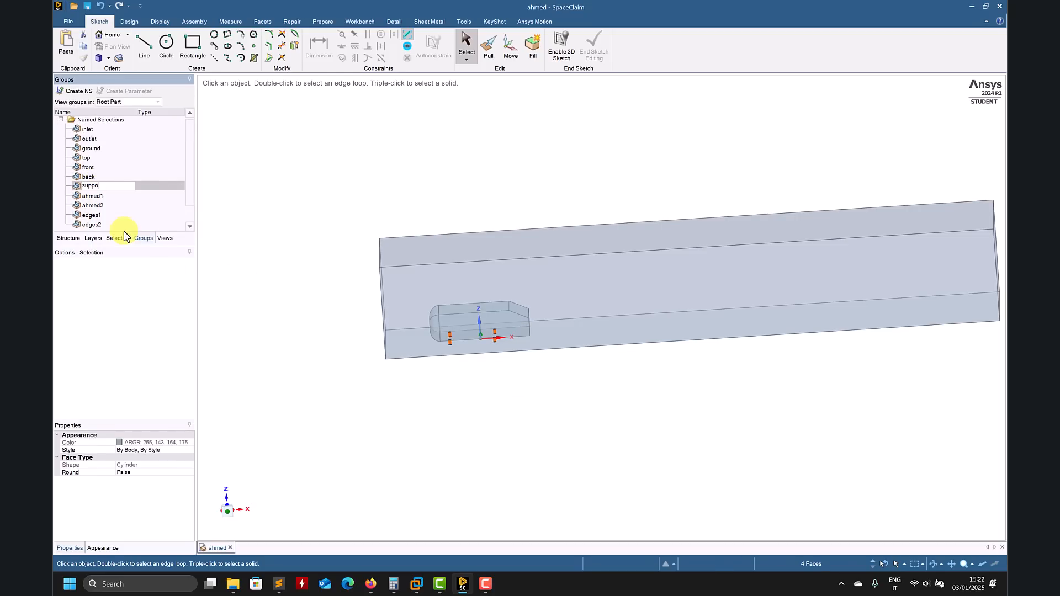
text(rt)
key(Return)
Step: Hide the boi1 body so only the car body is displayed
click(66, 238)
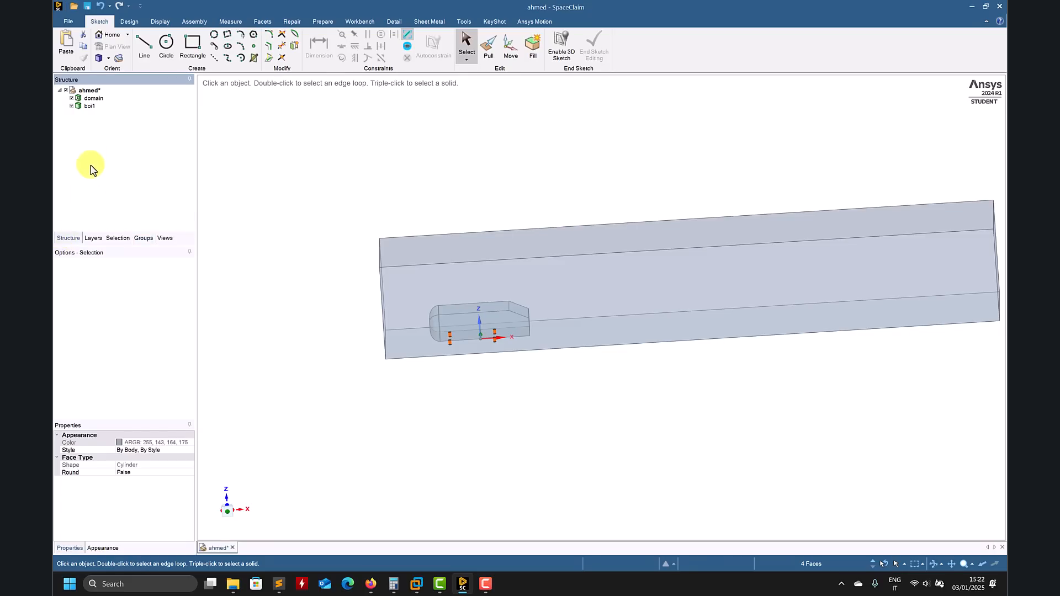
click(90, 105)
click(387, 228)
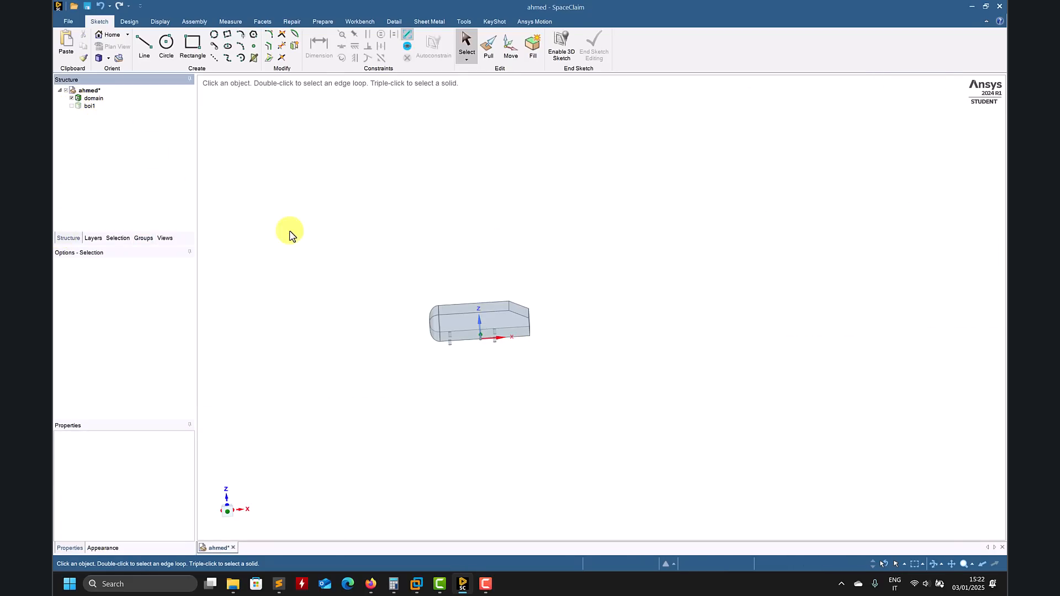
Step: Show all hidden faces of the domain body again
click(91, 98)
right_click(92, 98)
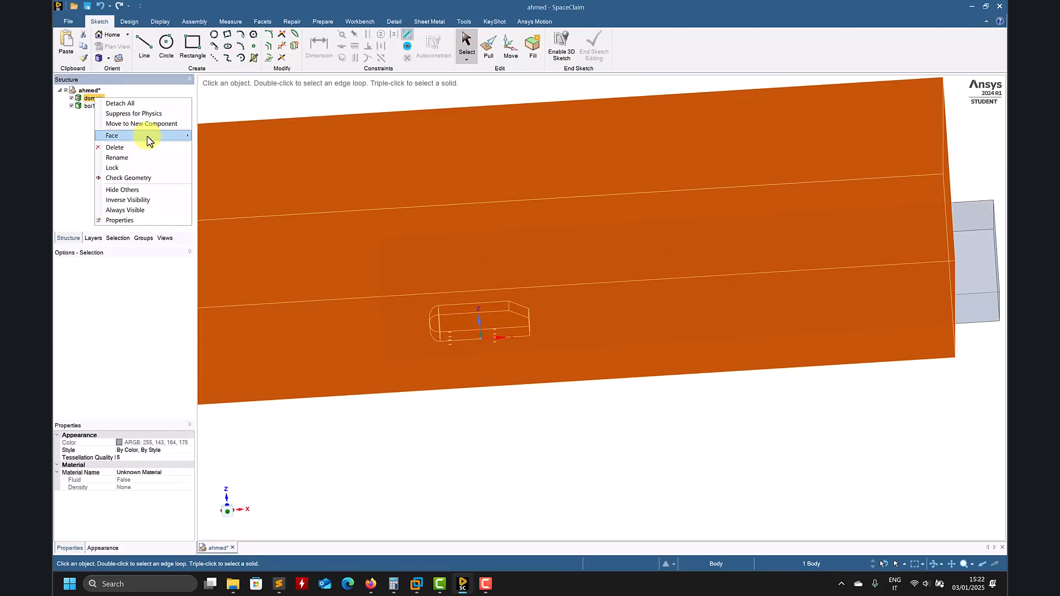
click(218, 147)
Step: Save the ahmed geometry file and close SpaceClaim
click(87, 6)
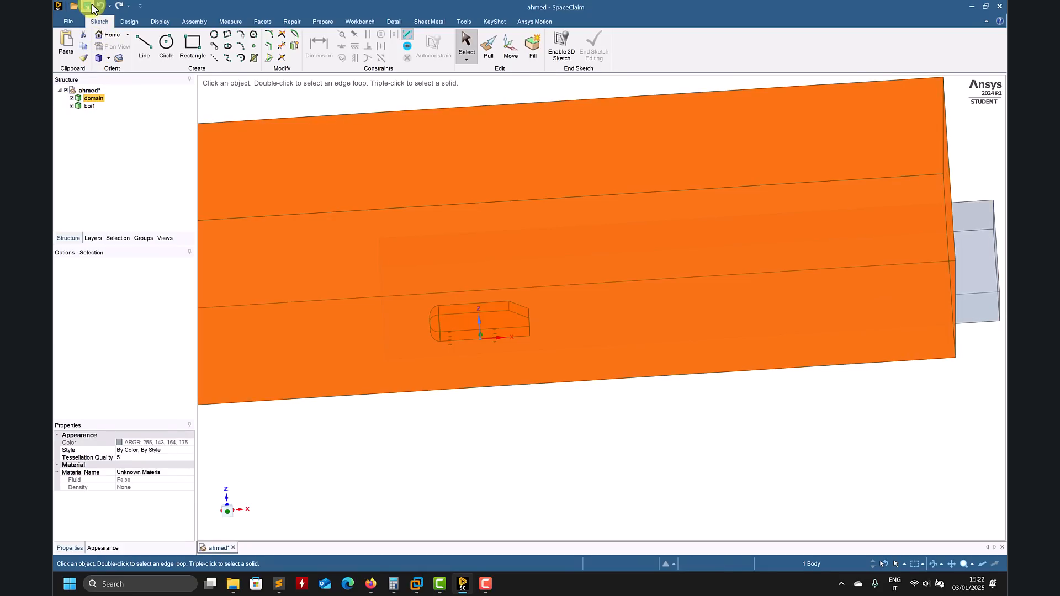
middle_drag(407, 99, 426, 115)
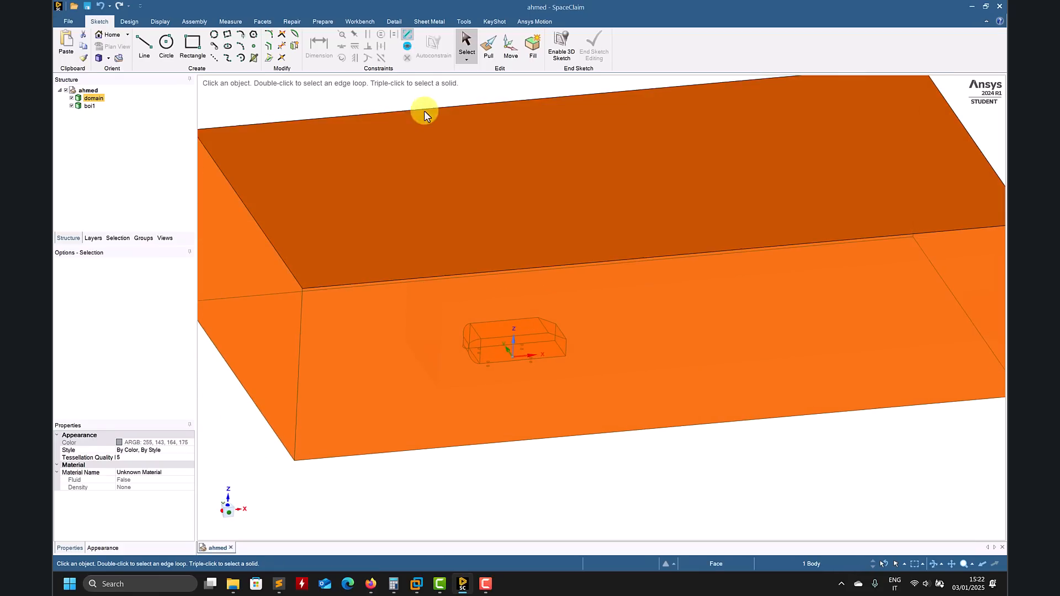
click(324, 102)
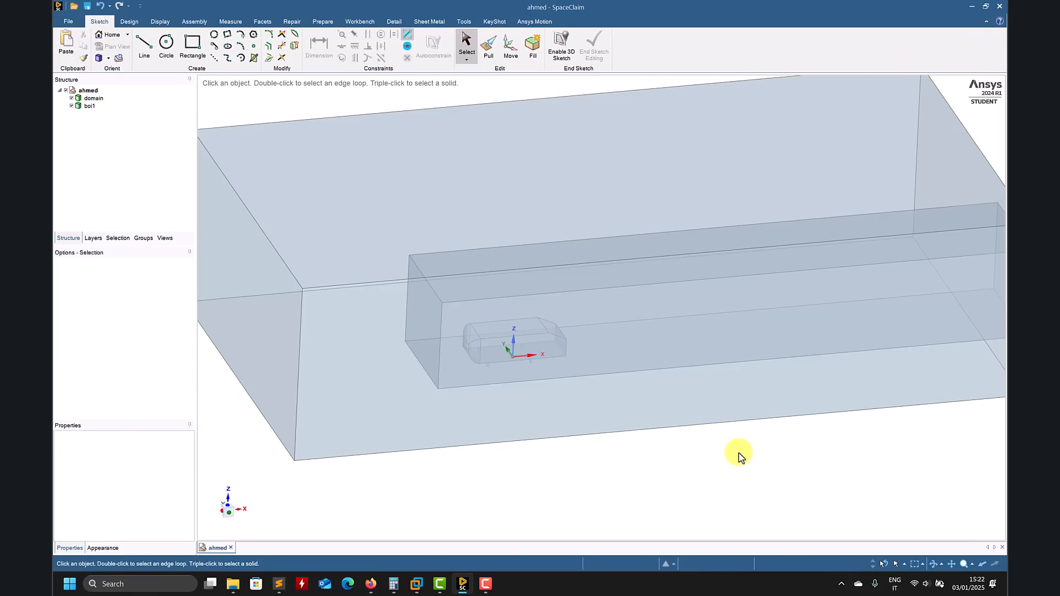
click(1000, 6)
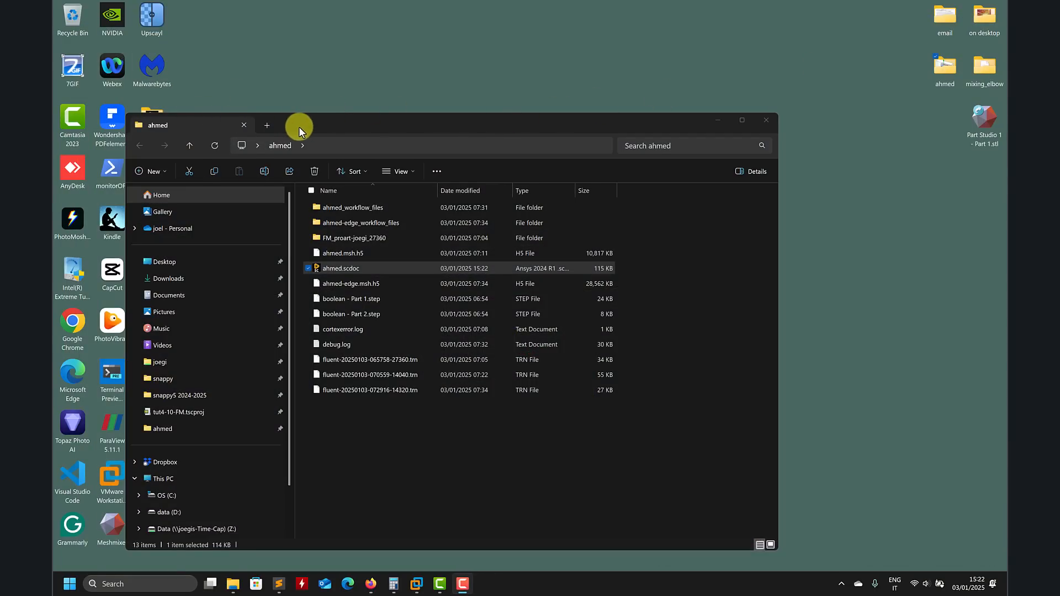
Step: Launch Fluent 2024 R1 from the cfd folder on the desktop and minimize the open folder windows
drag(303, 125, 432, 123)
double_click(159, 119)
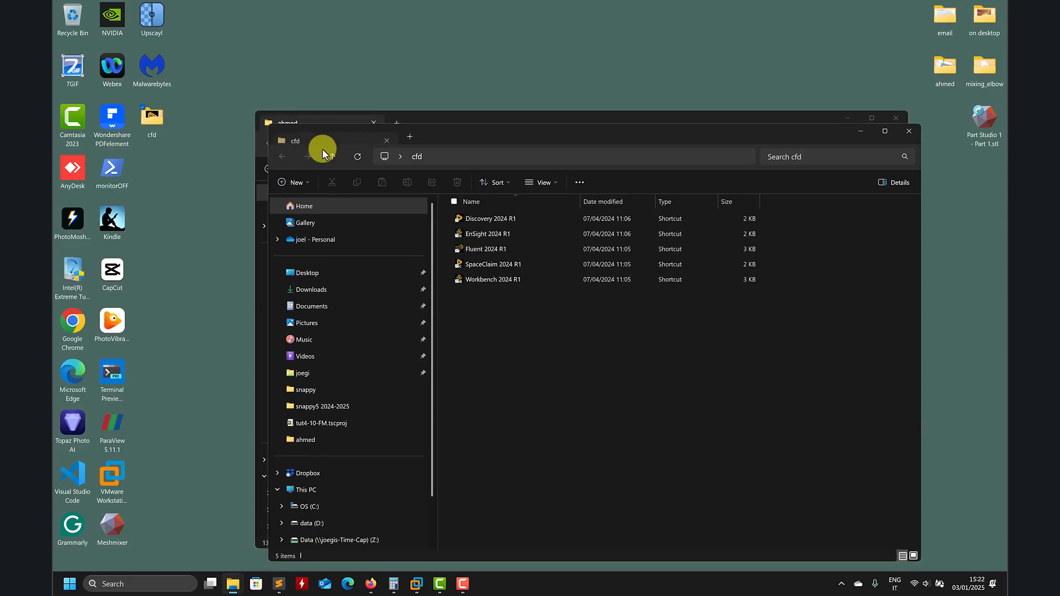
click(511, 249)
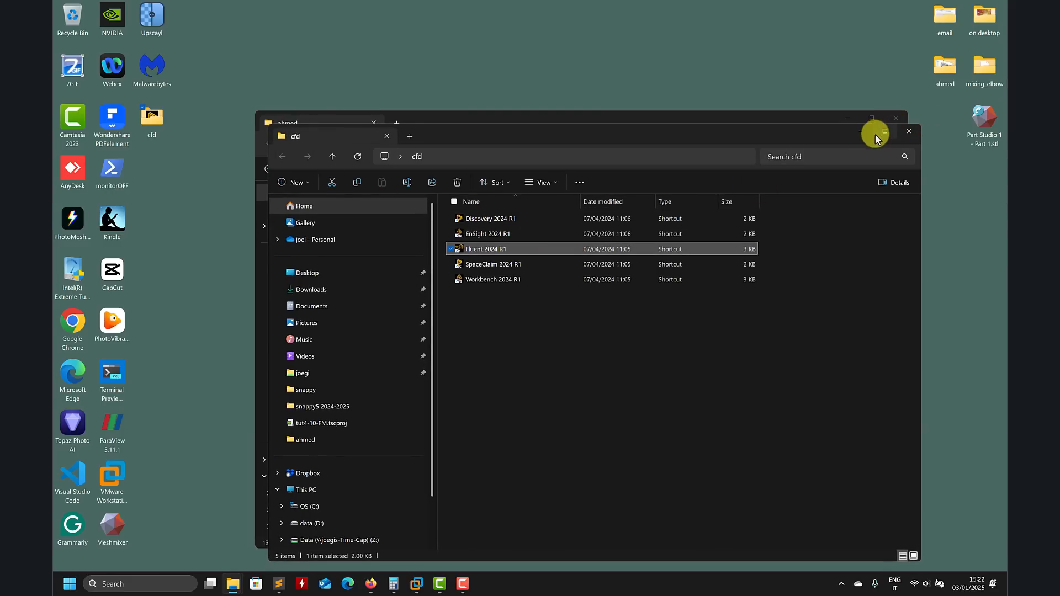
click(860, 133)
click(848, 118)
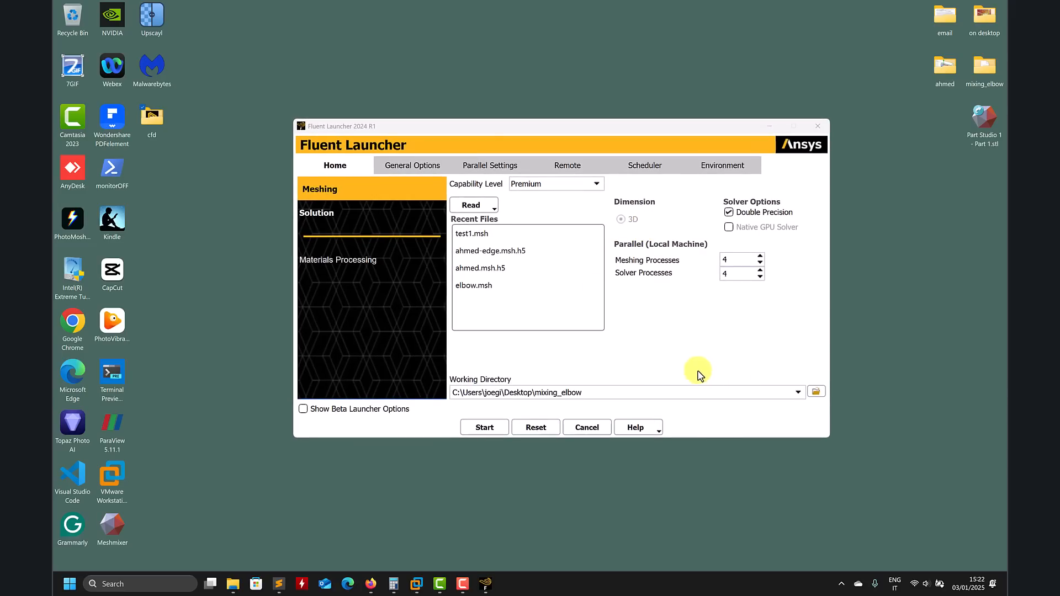
Step: Set the Fluent Launcher's working directory to the path of the desktop folder ahmed
double_click(936, 75)
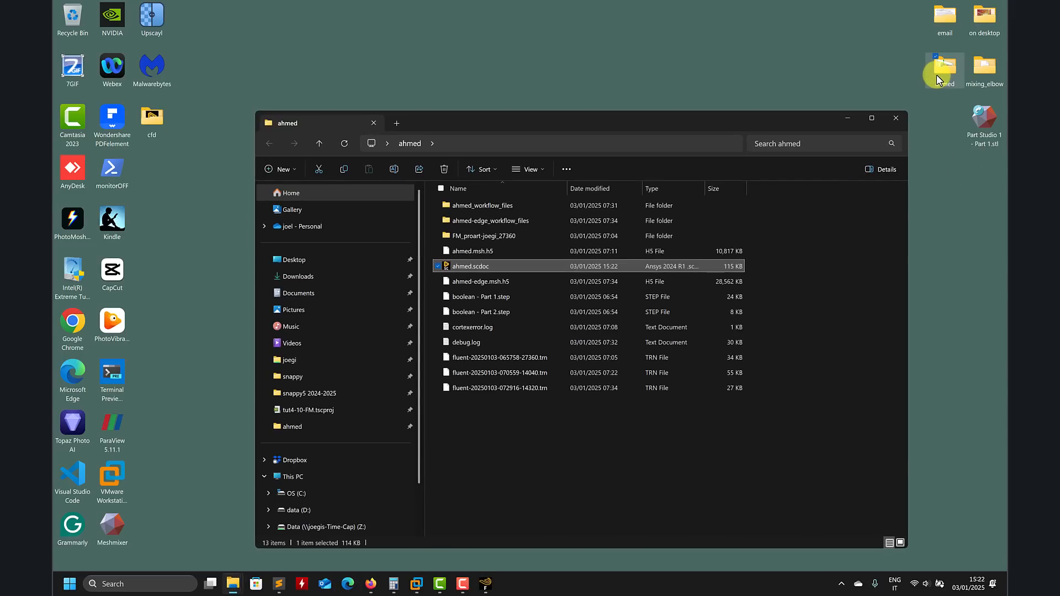
click(590, 149)
key(ctrl+c)
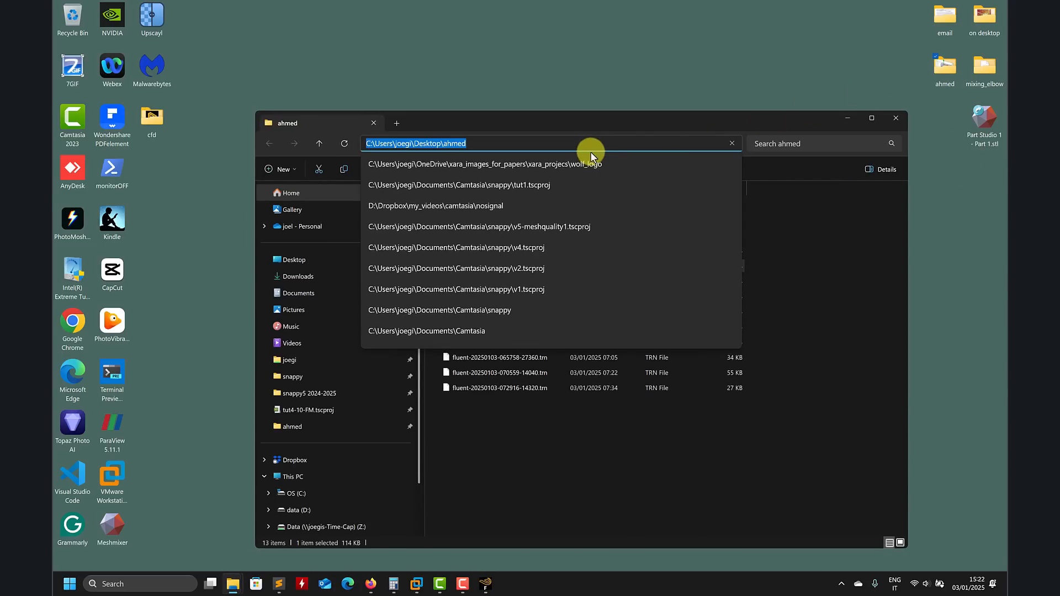
click(846, 118)
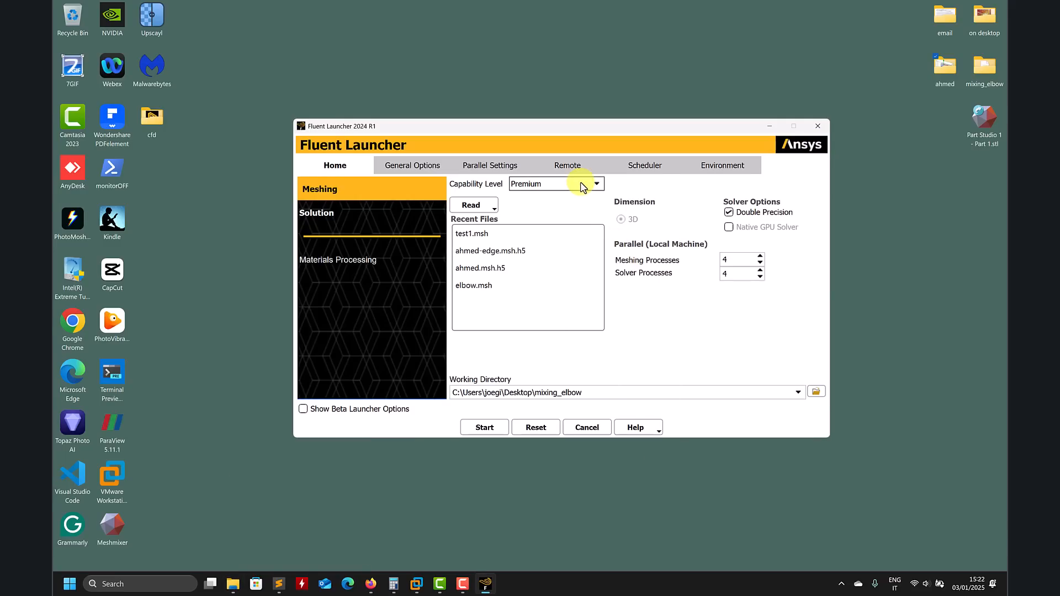
double_click(639, 395)
key(ctrl+a)
key(ctrl+v)
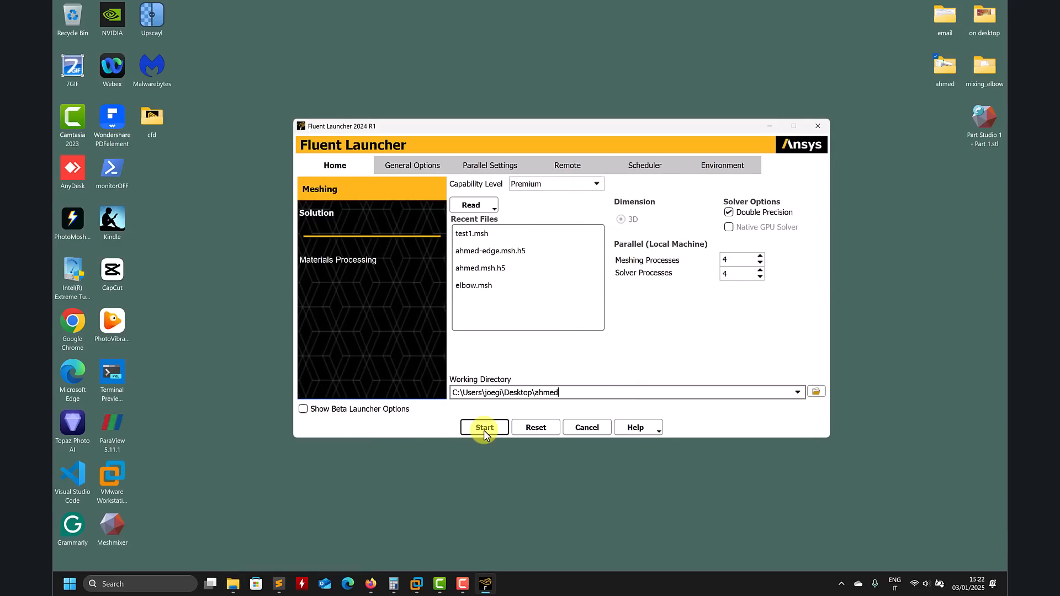
Step: Start Fluent in Meshing mode, dismiss the Key Behavioral Changes message and enlarge the console area slightly
click(484, 428)
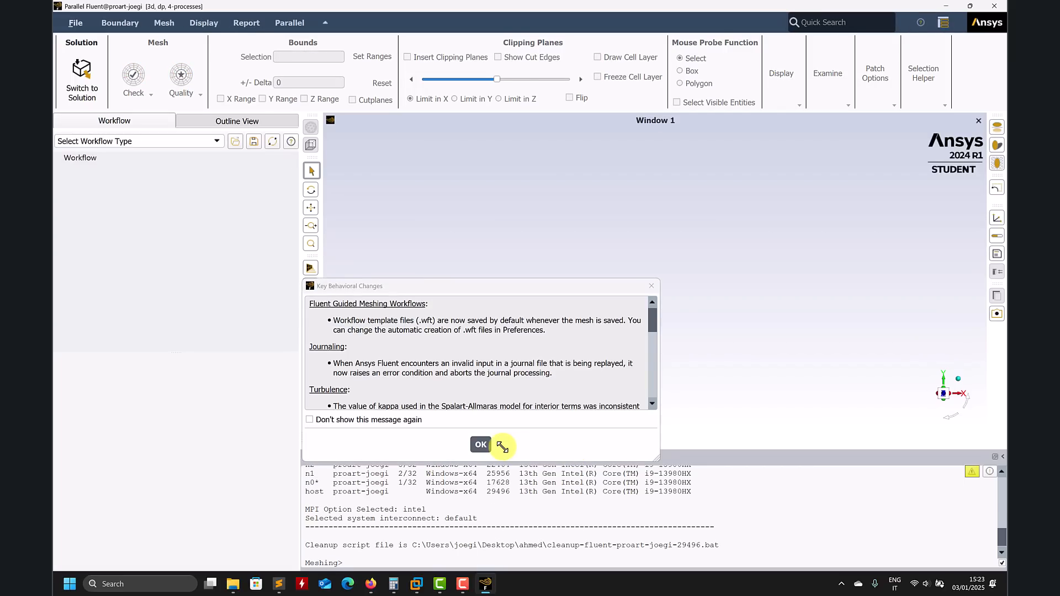
click(481, 446)
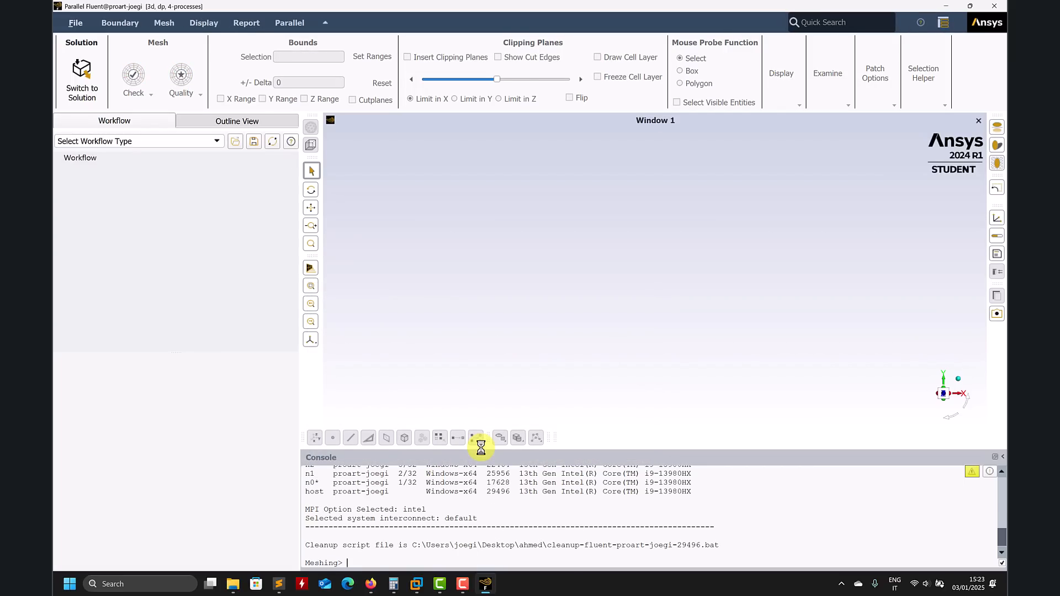
drag(593, 448, 593, 446)
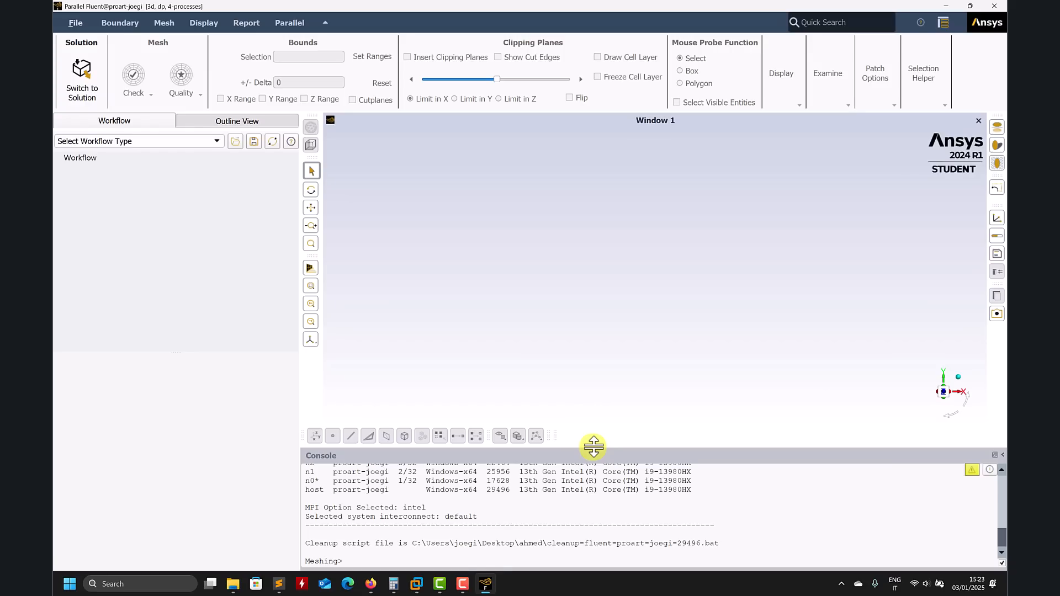
drag(603, 446, 607, 431)
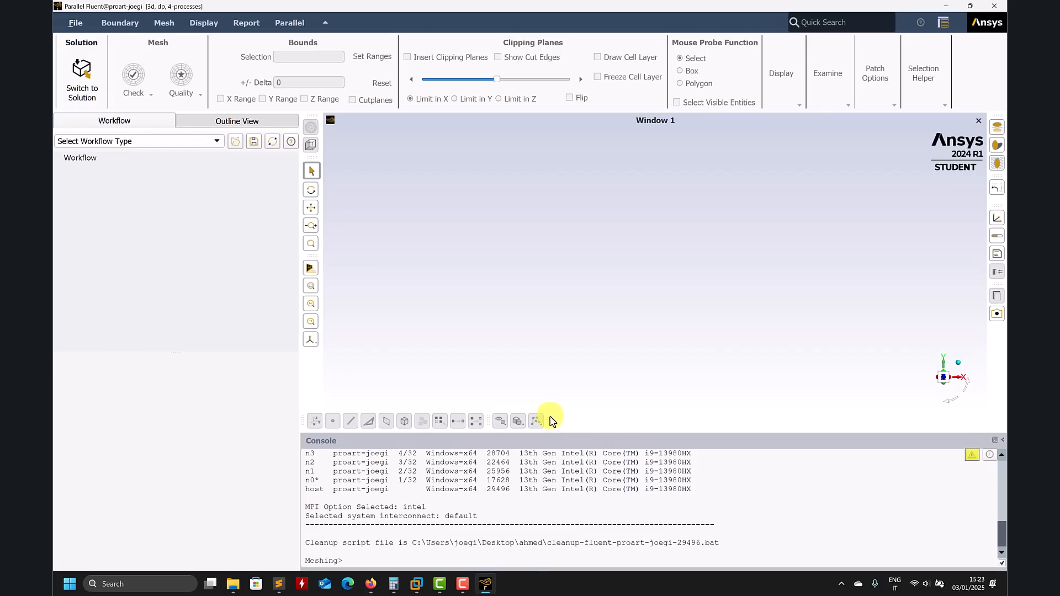
Step: Load the Watertight Geometry meshing workflow
click(74, 24)
click(197, 141)
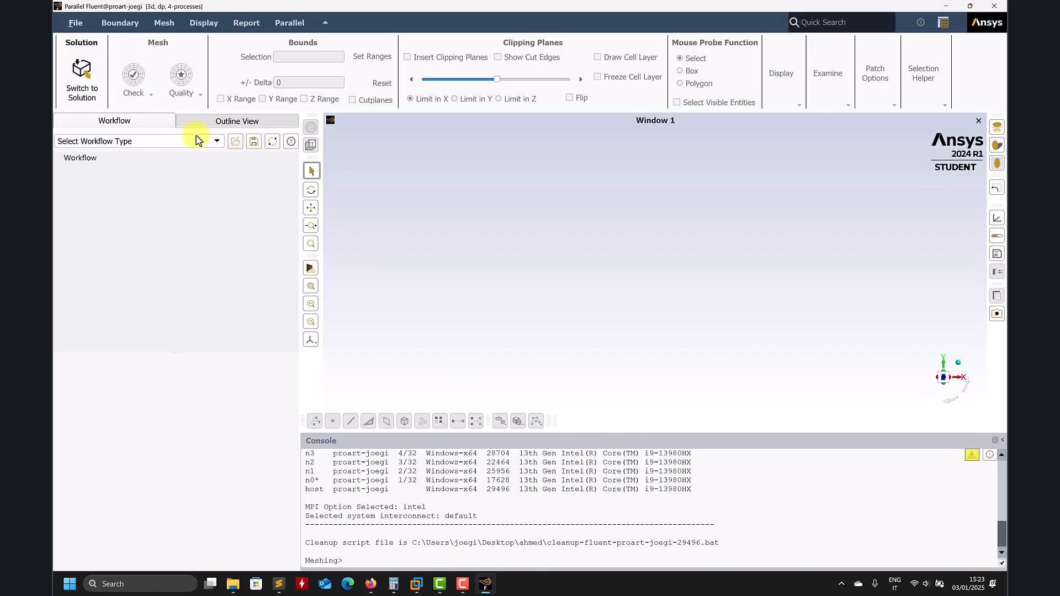
click(194, 152)
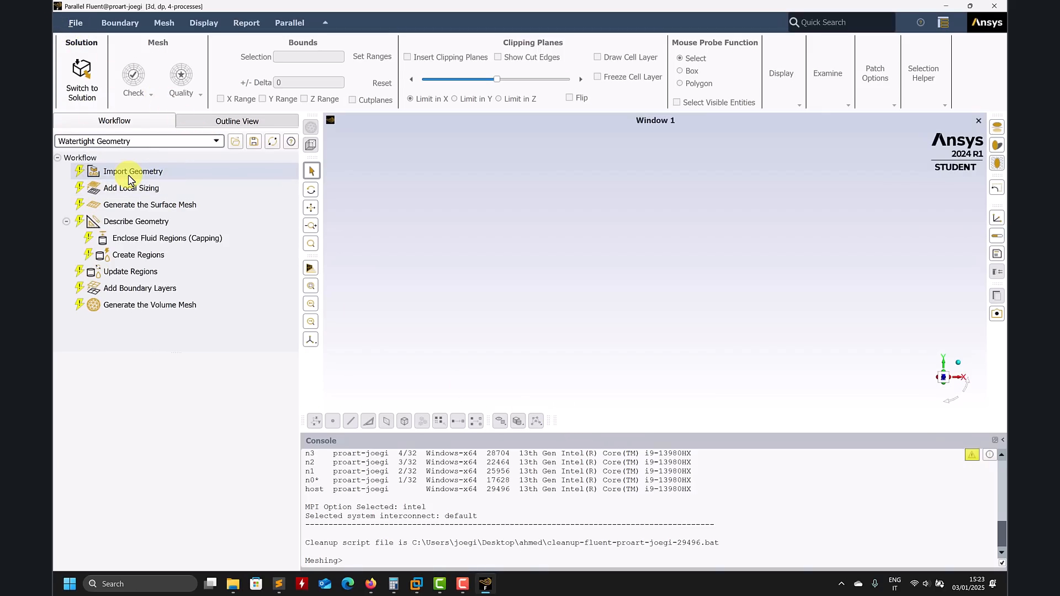
Step: Open the Import Geometry task and set the import units to m
click(110, 171)
click(286, 412)
click(225, 421)
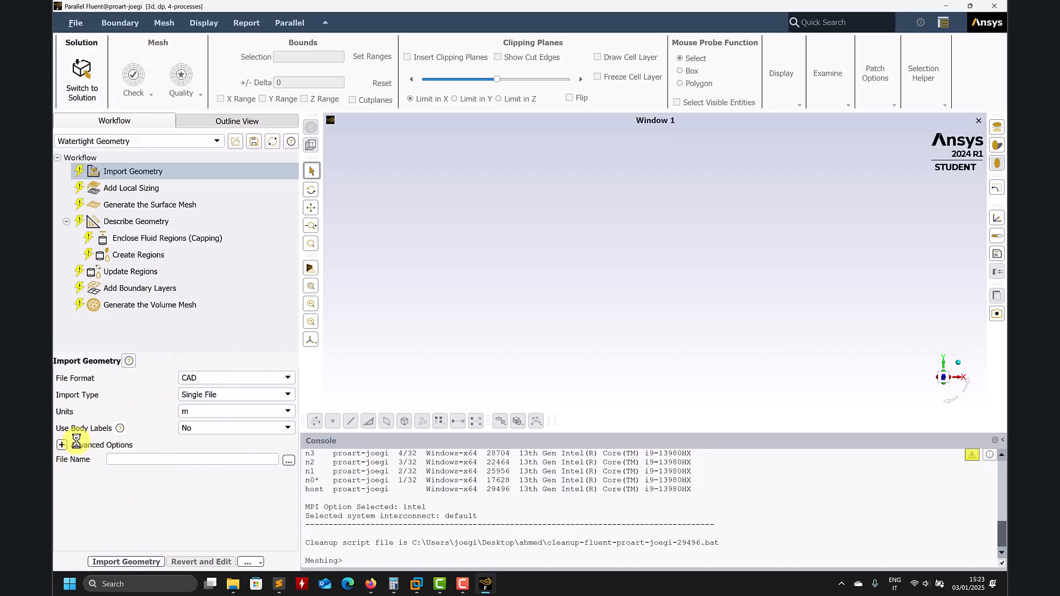
click(701, 380)
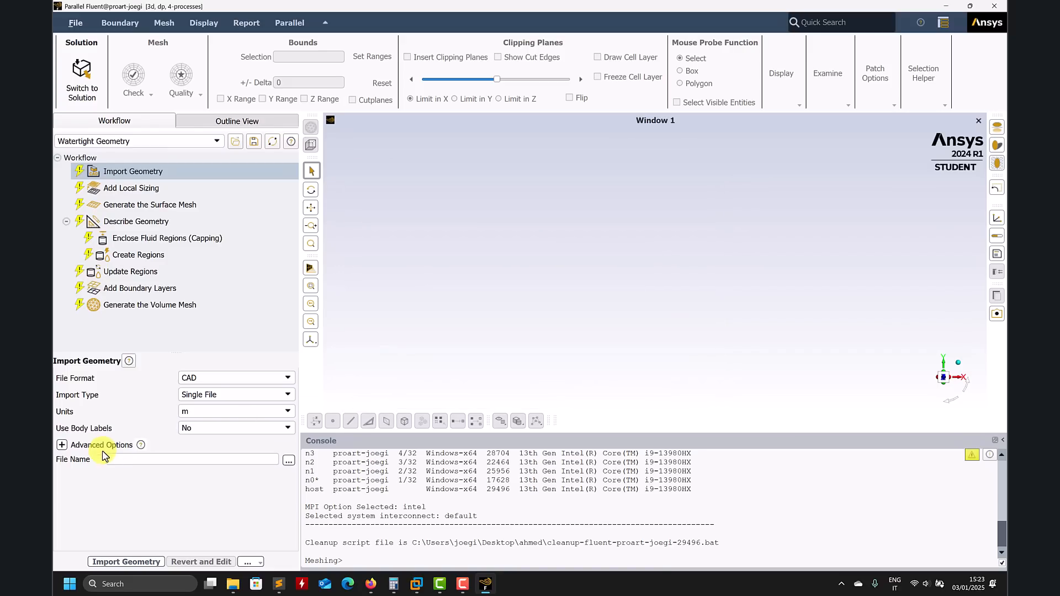
Step: Try other Separate Zone By choices in the advanced import options, and set it back to none
click(61, 445)
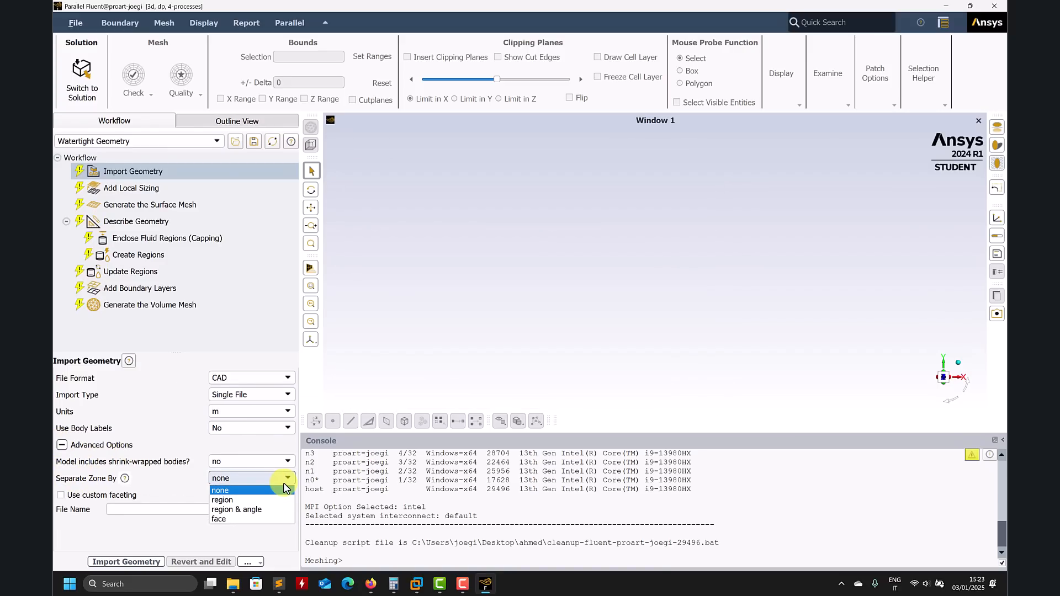
click(279, 495)
click(279, 480)
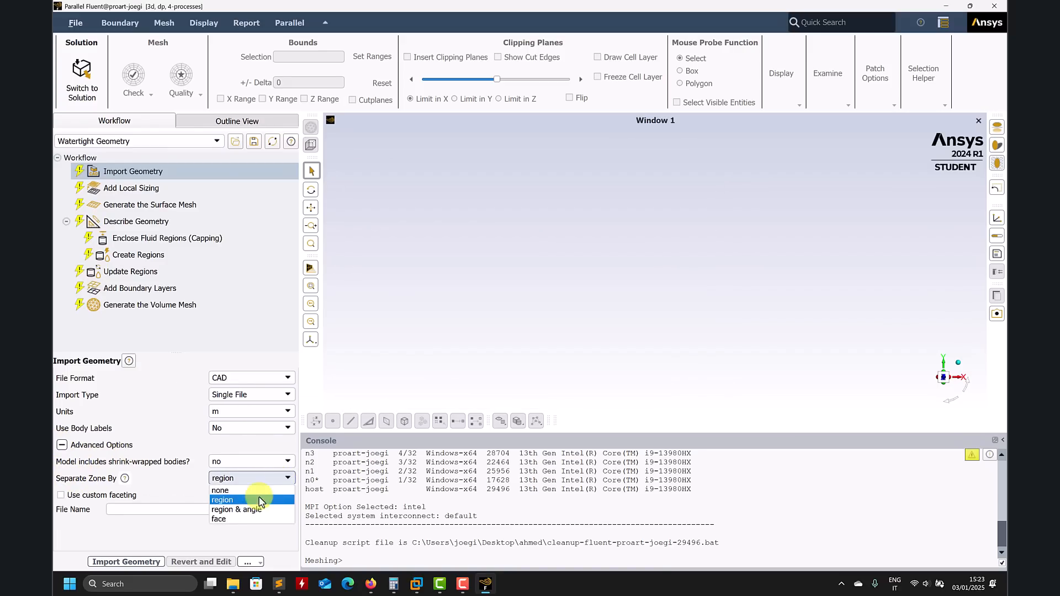
click(279, 518)
click(275, 481)
click(273, 490)
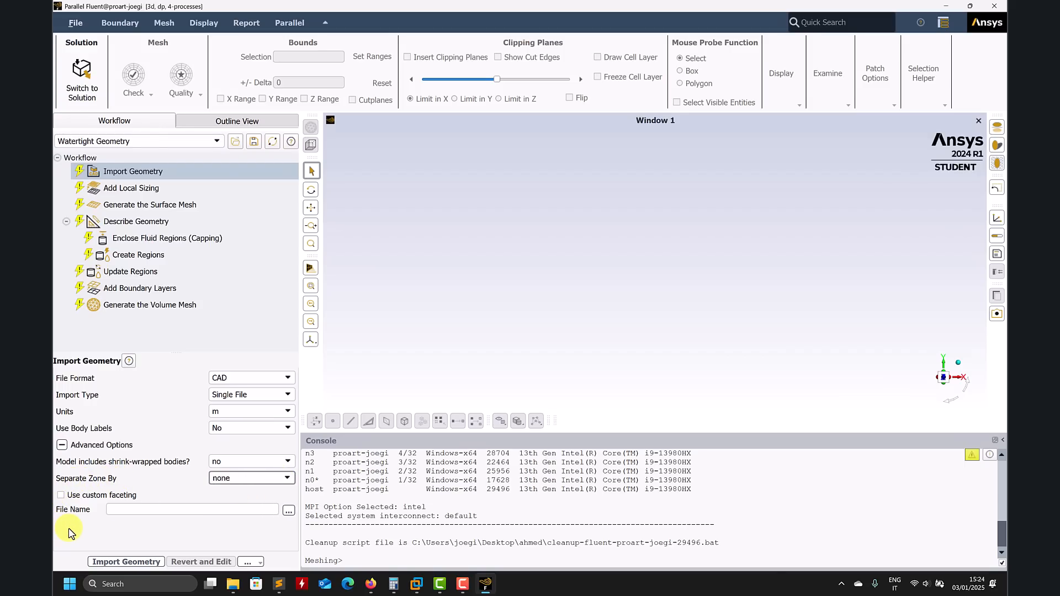
click(61, 445)
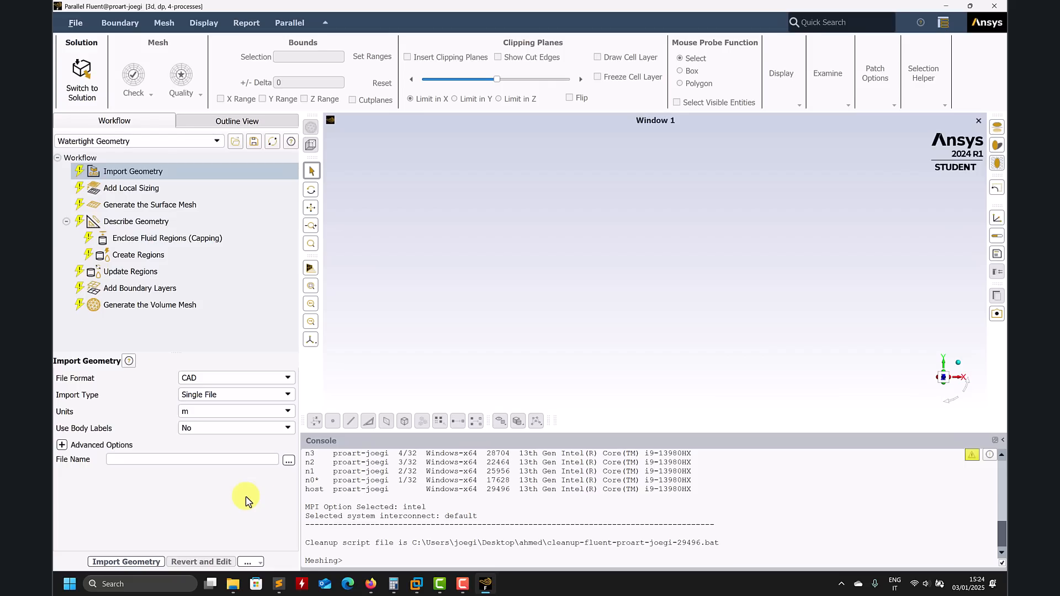
Step: Try the other import type and the Mesh file format, and restore Single File and CAD
click(284, 395)
click(199, 418)
click(287, 394)
click(276, 406)
click(288, 377)
click(218, 385)
click(218, 381)
click(192, 399)
click(219, 377)
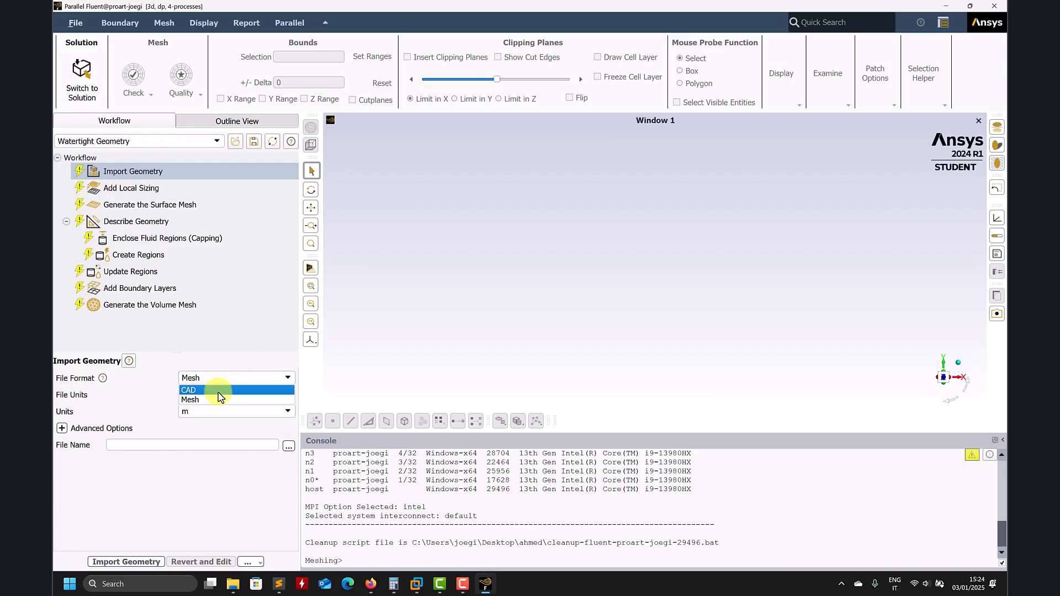
click(219, 391)
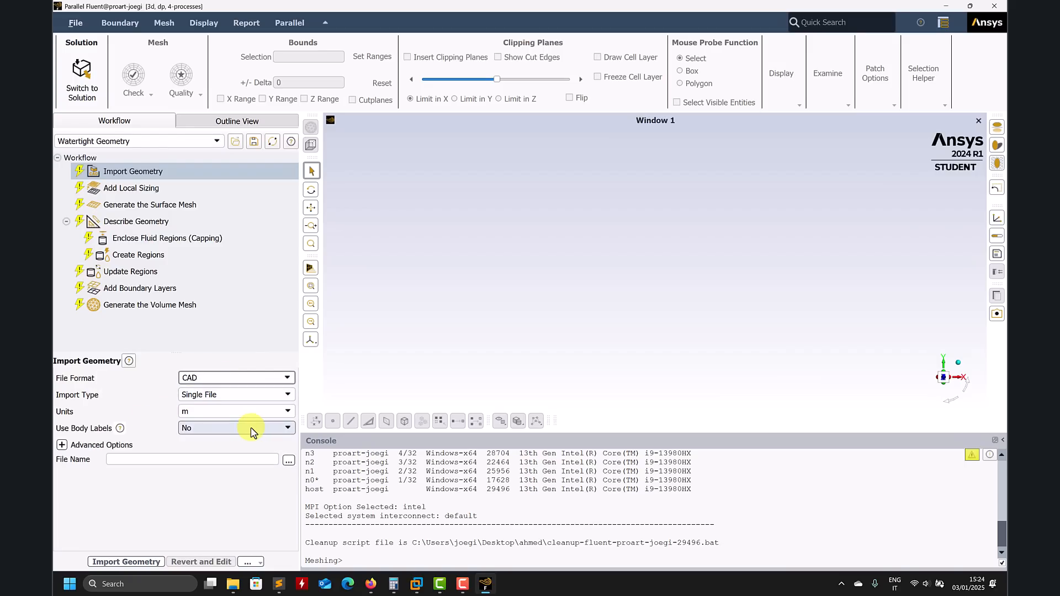
Step: Choose the ahmed geometry file from the working directory and import it
click(289, 460)
click(461, 244)
click(701, 360)
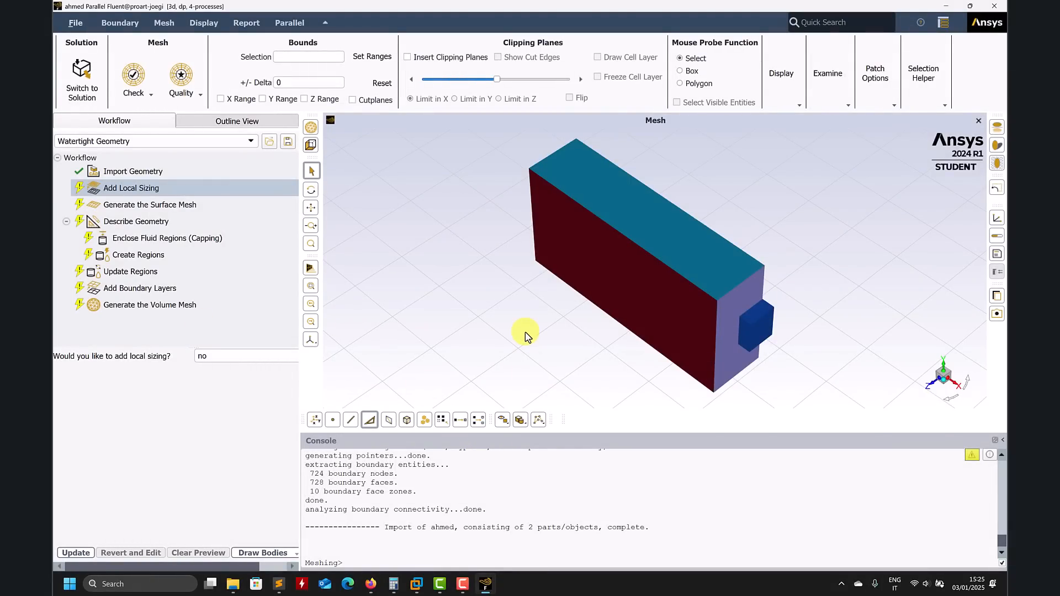
Step: Enable local sizing in the Add Local Sizing task and enlarge its settings area
drag(524, 330, 705, 177)
drag(496, 229, 520, 213)
scroll(569, 297, up, 2)
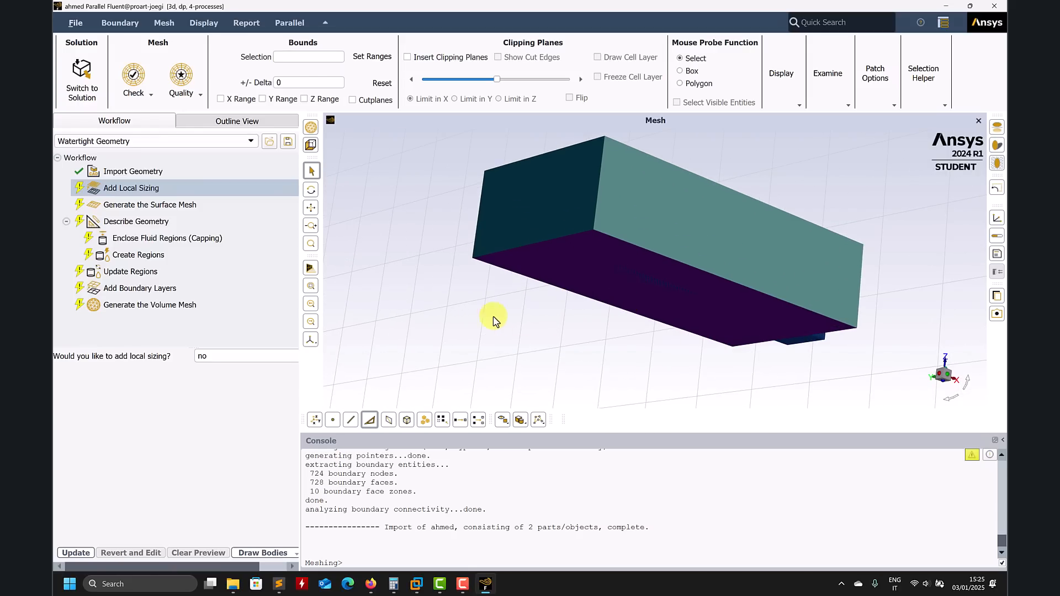
click(248, 356)
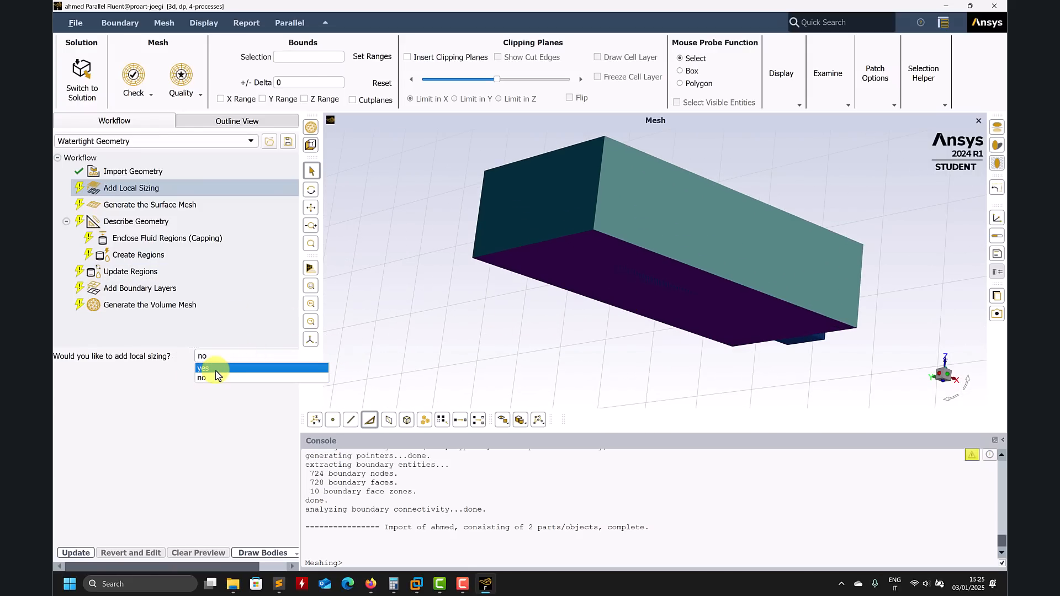
click(216, 368)
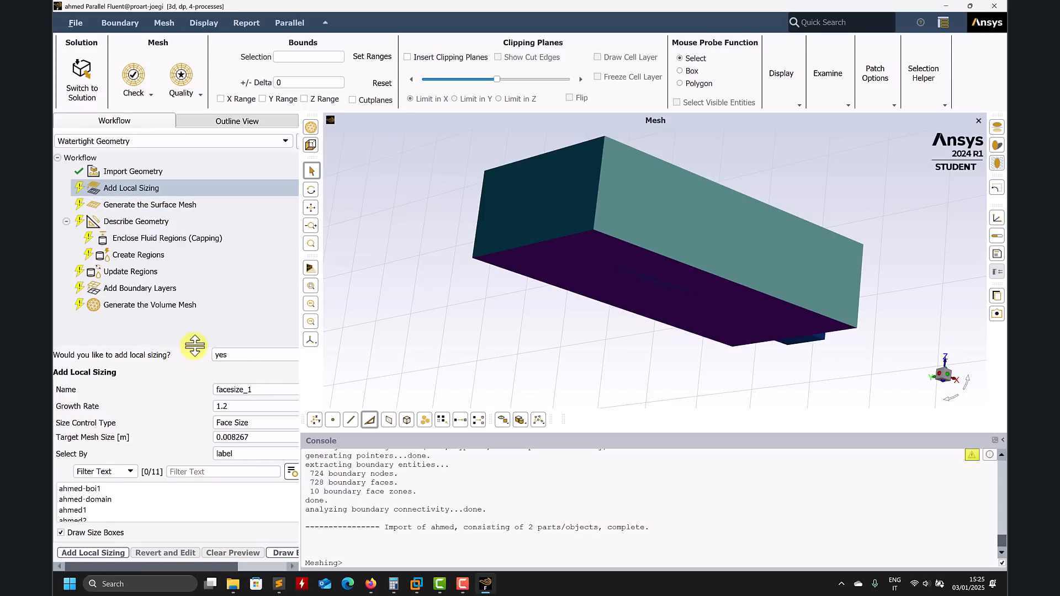
drag(194, 346, 199, 314)
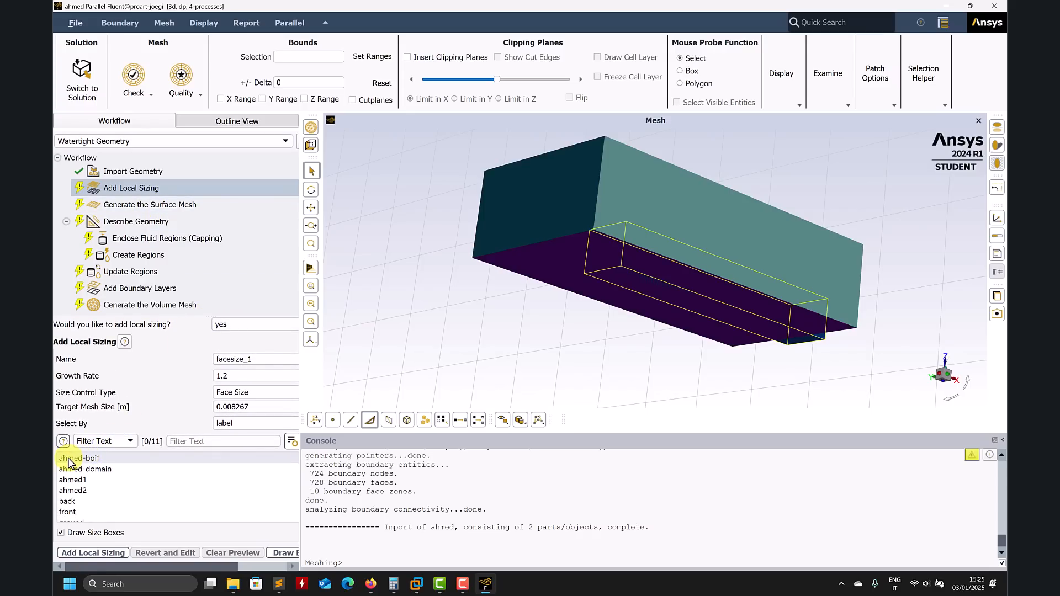
Step: Configure a Body Of Influence sizing on ahmed-boi1 with a target mesh size of 0.1 m
click(215, 458)
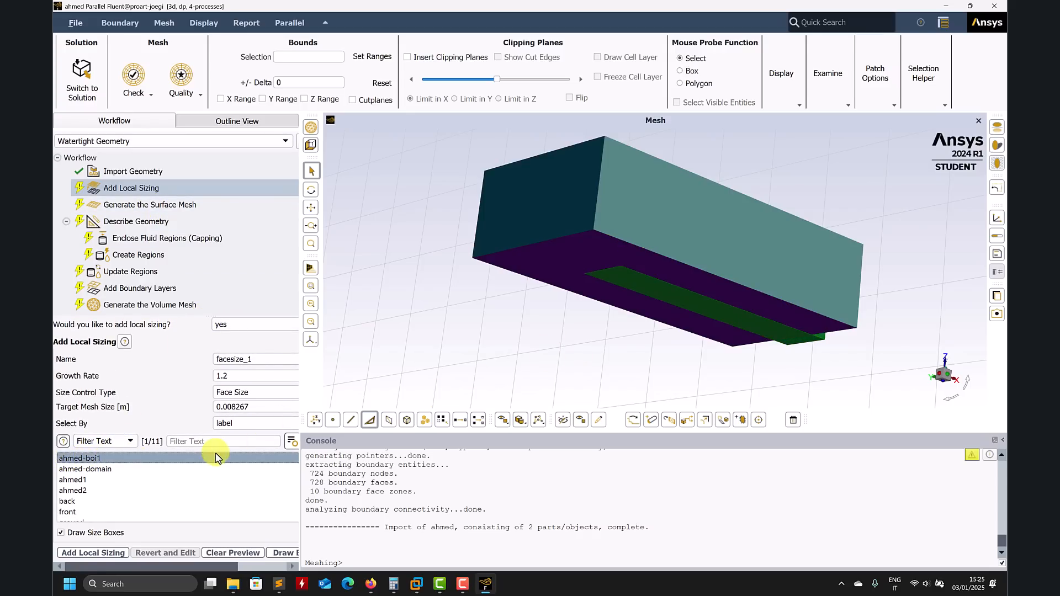
click(266, 392)
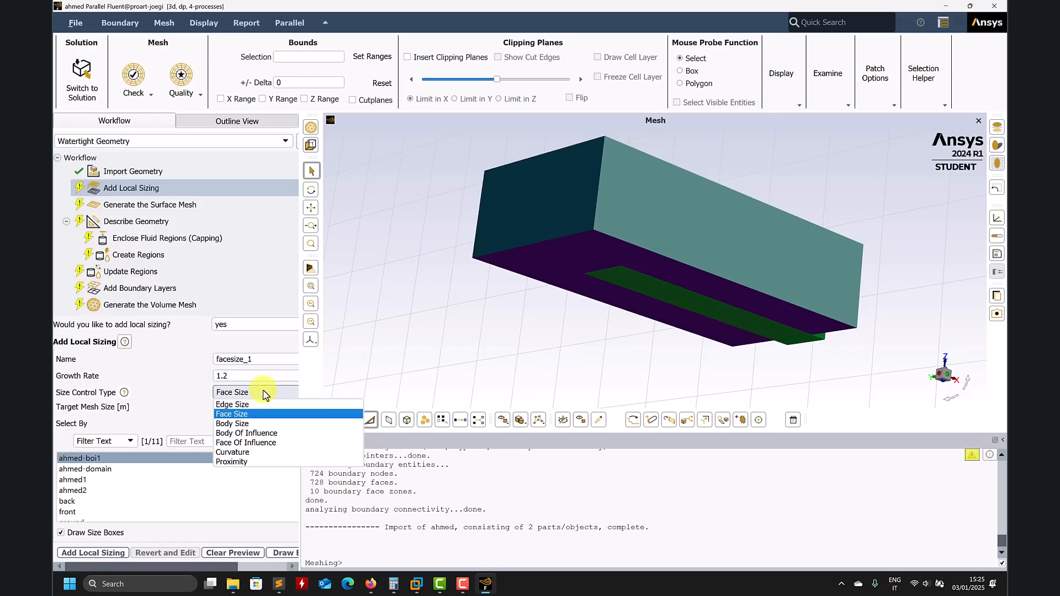
click(261, 434)
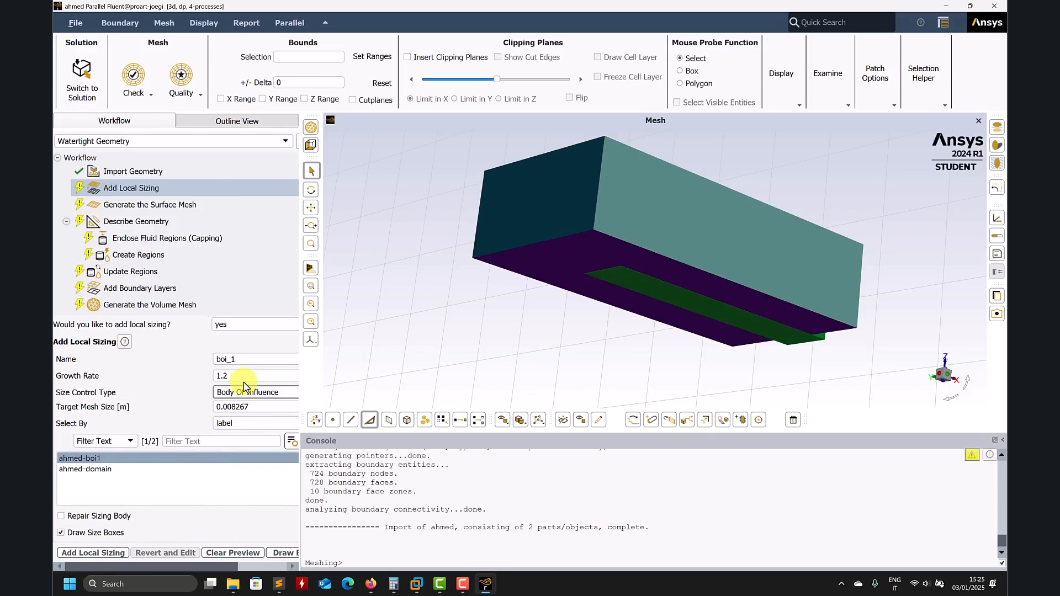
double_click(251, 407)
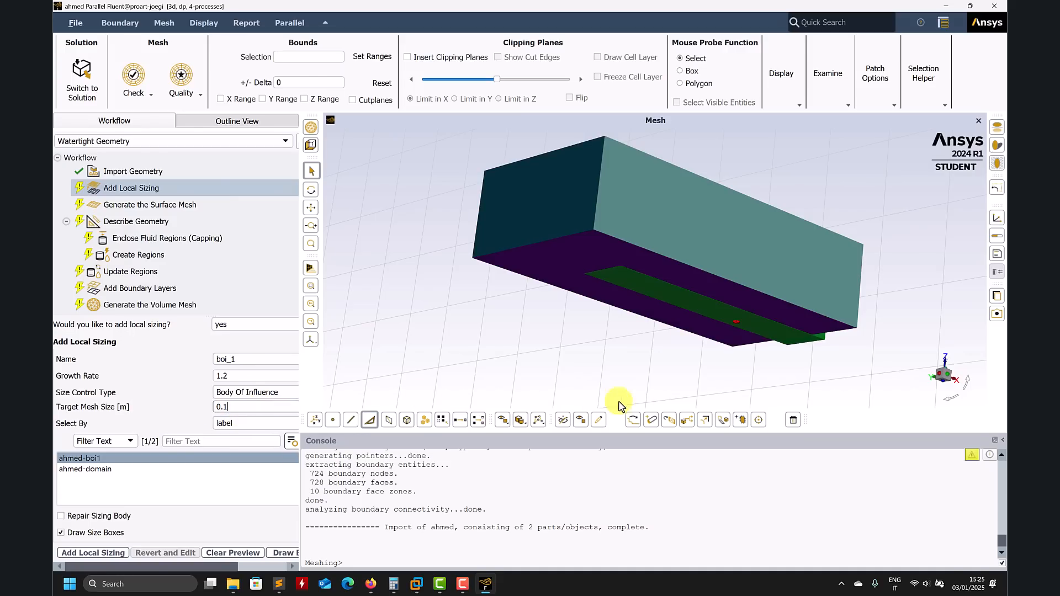
Step: Switch to the OpenSUSE virtual machine and open blockMeshDict from the M4_ahmed system folder in gedit
drag(764, 355, 586, 356)
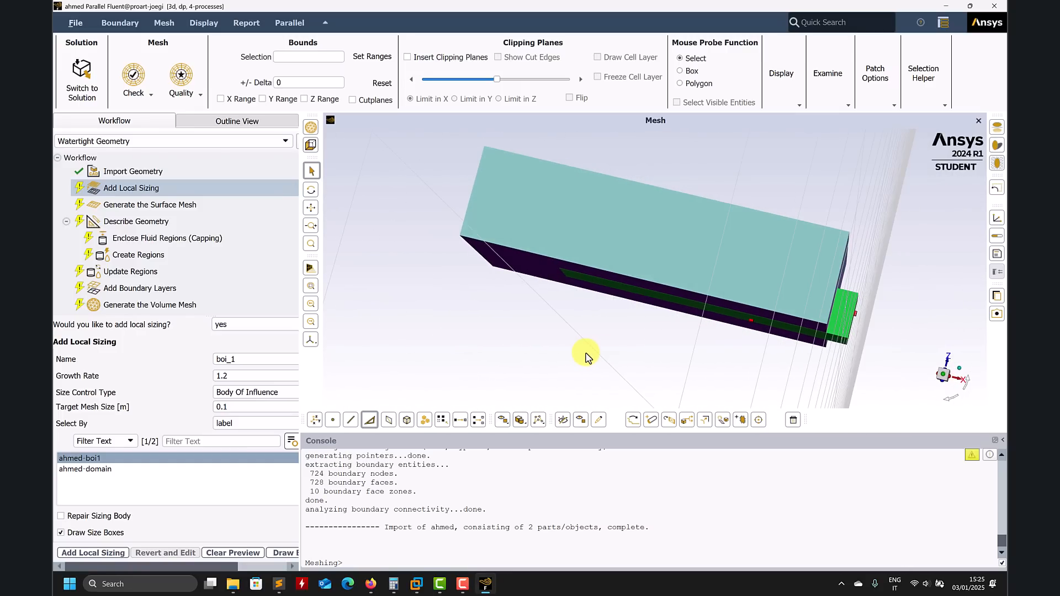
mouse_move(415, 584)
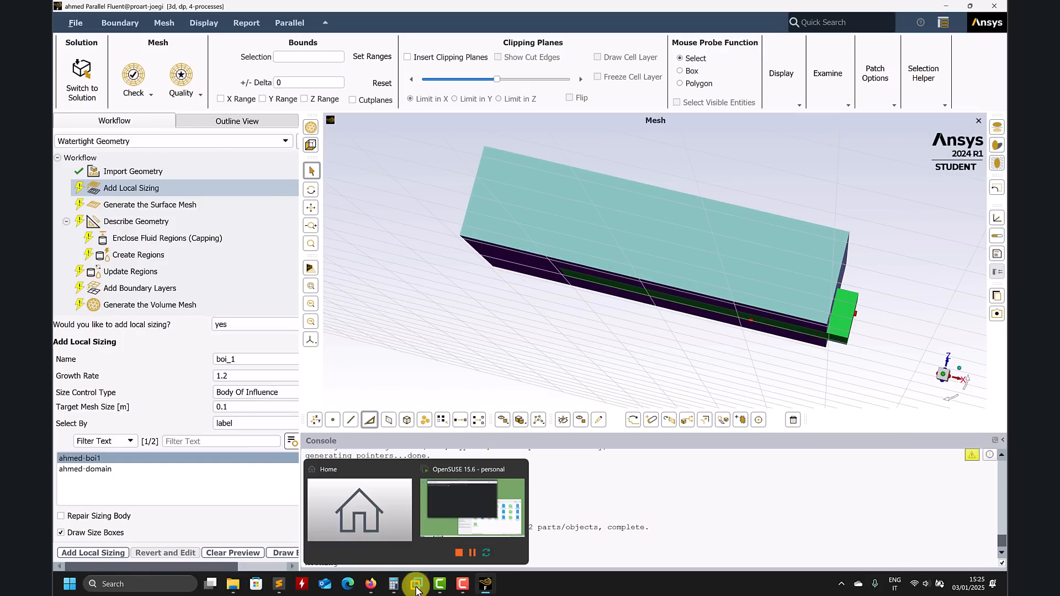
click(461, 524)
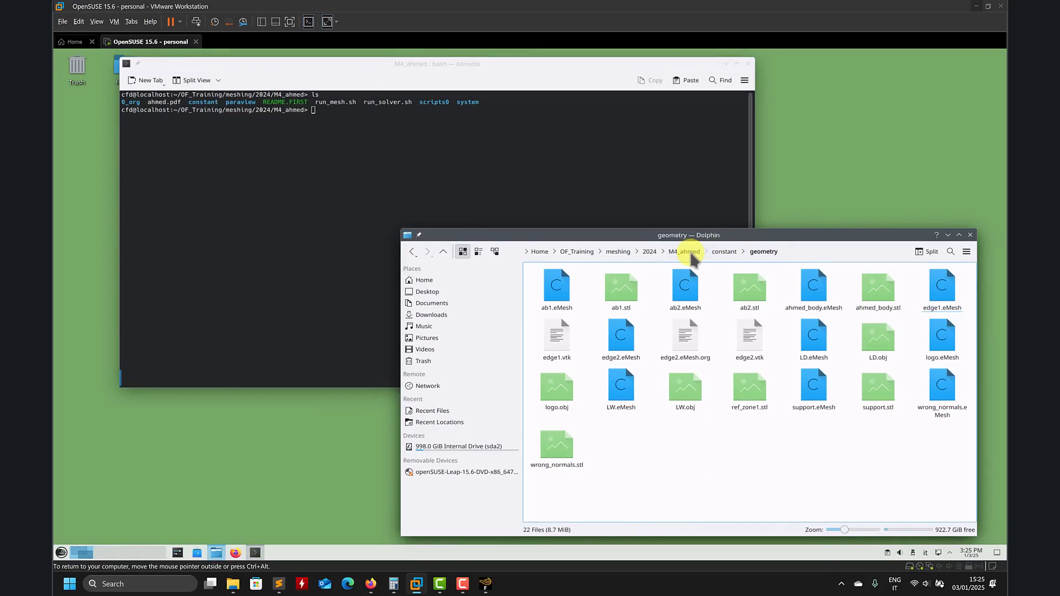
click(689, 253)
click(813, 286)
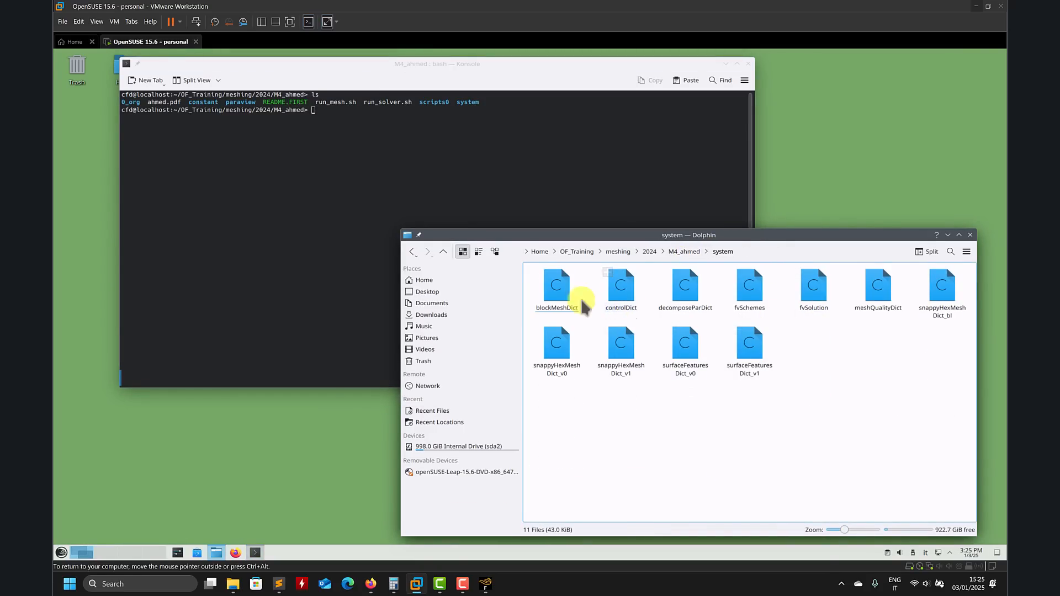
right_click(552, 293)
mouse_move(592, 323)
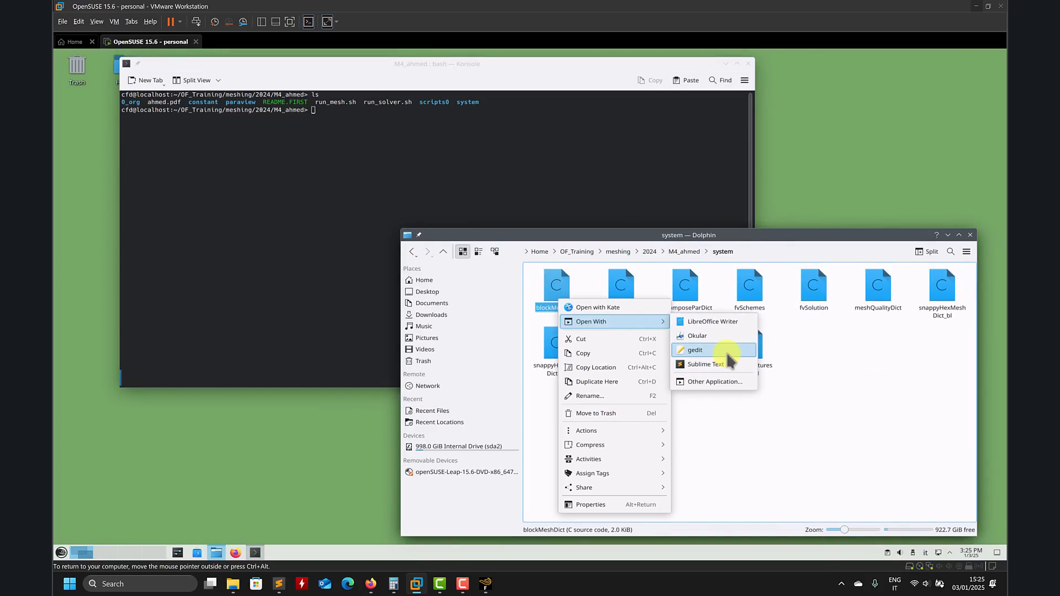
click(726, 353)
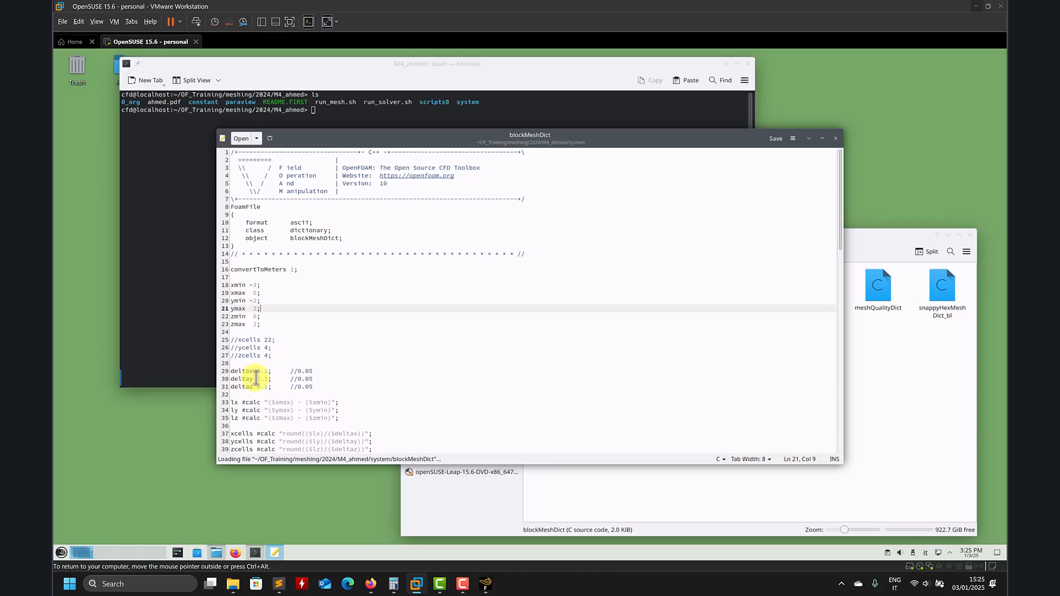
Step: Review the surface and region refinement settings in snappyHexMeshDict_v1 and snappyHexMeshDict_v0, and put the text editor away
click(861, 436)
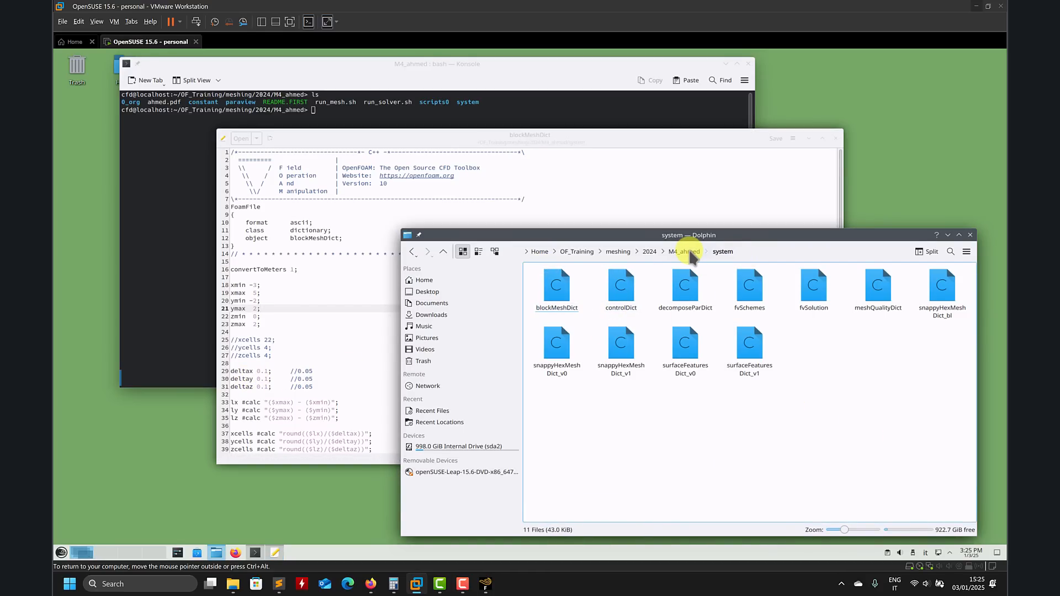
drag(621, 351, 279, 323)
drag(556, 345, 288, 300)
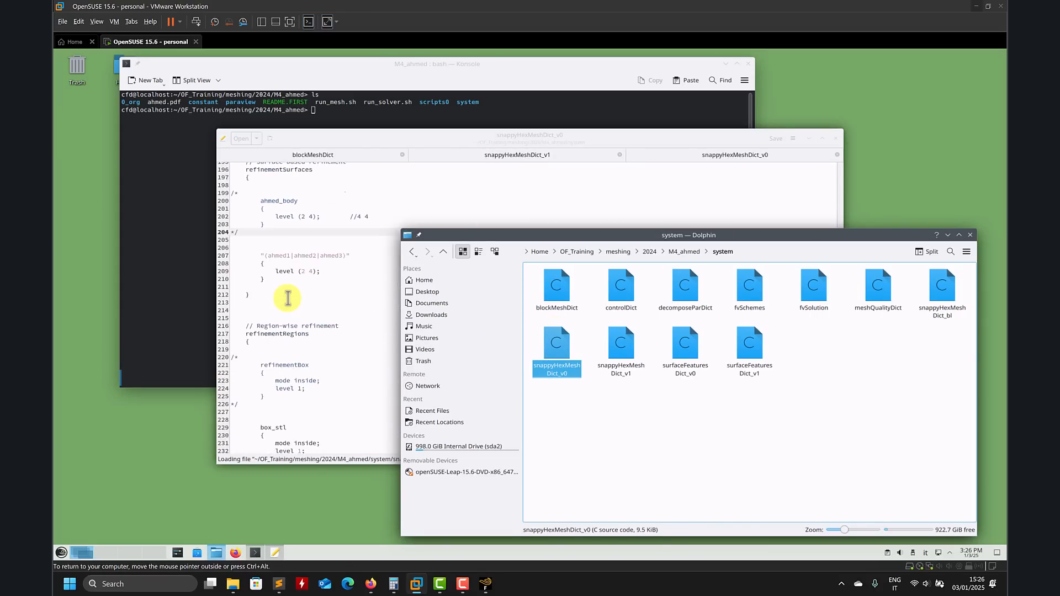
click(809, 139)
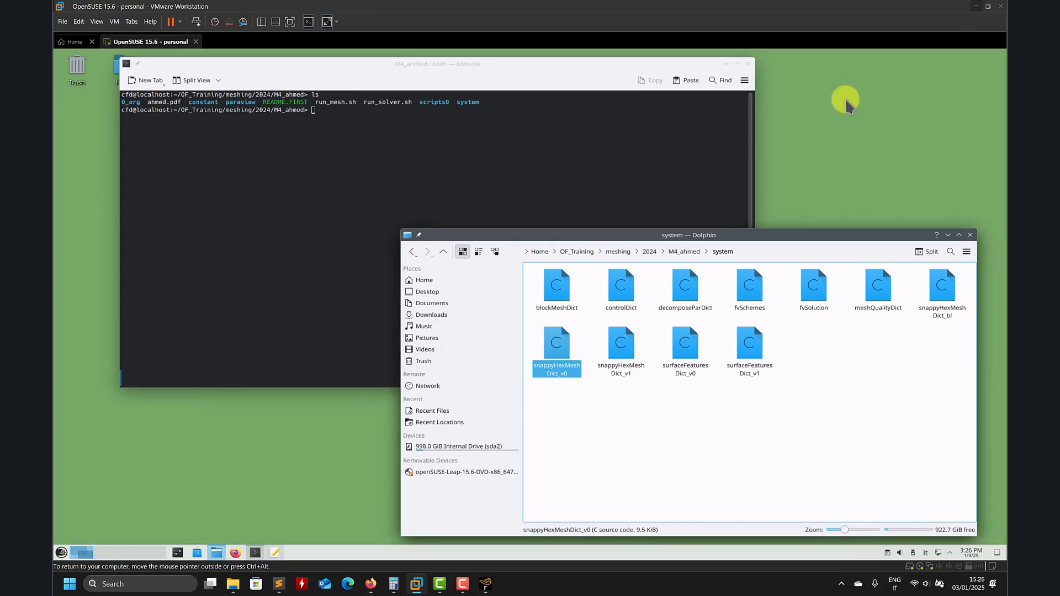
Step: Return to Fluent and add the configured boi_1 Body Of Influence sizing to the workflow
click(973, 6)
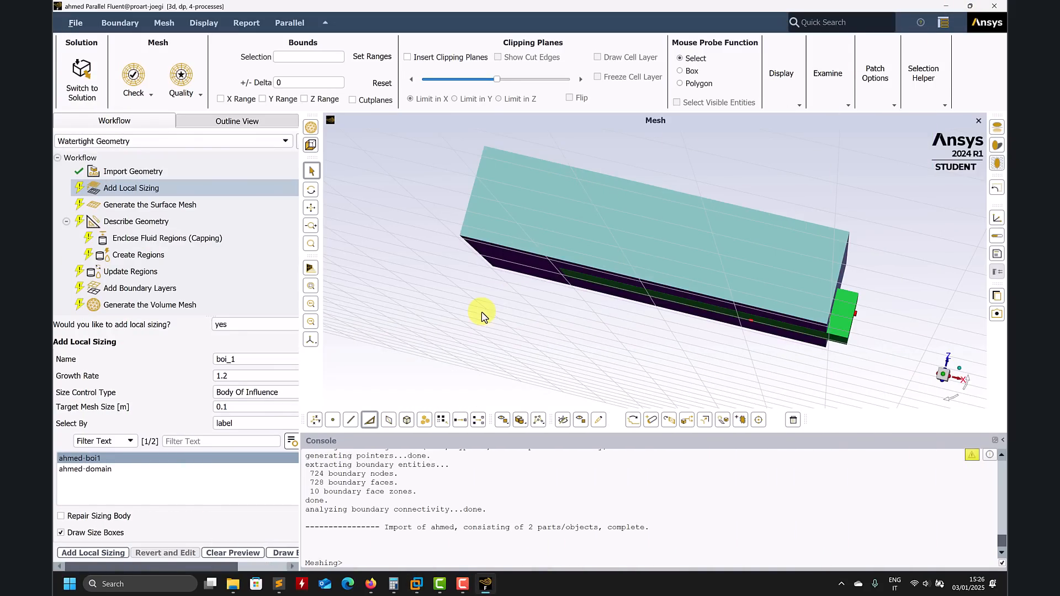
mouse_move(499, 303)
mouse_down()
mouse_move(539, 237)
mouse_move(513, 305)
mouse_move(414, 291)
mouse_move(503, 301)
mouse_up()
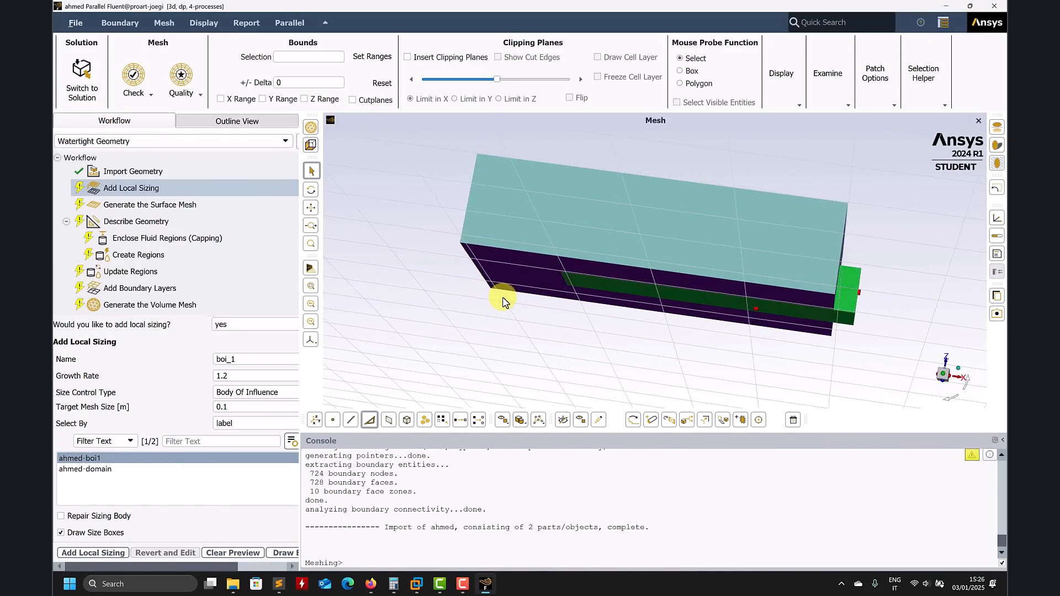
click(243, 410)
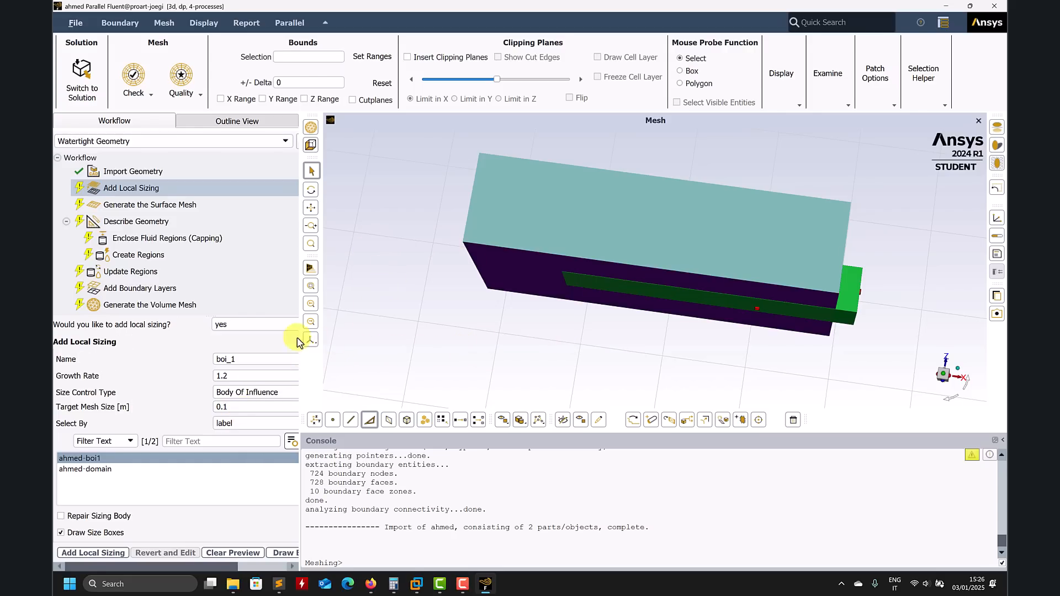
click(85, 554)
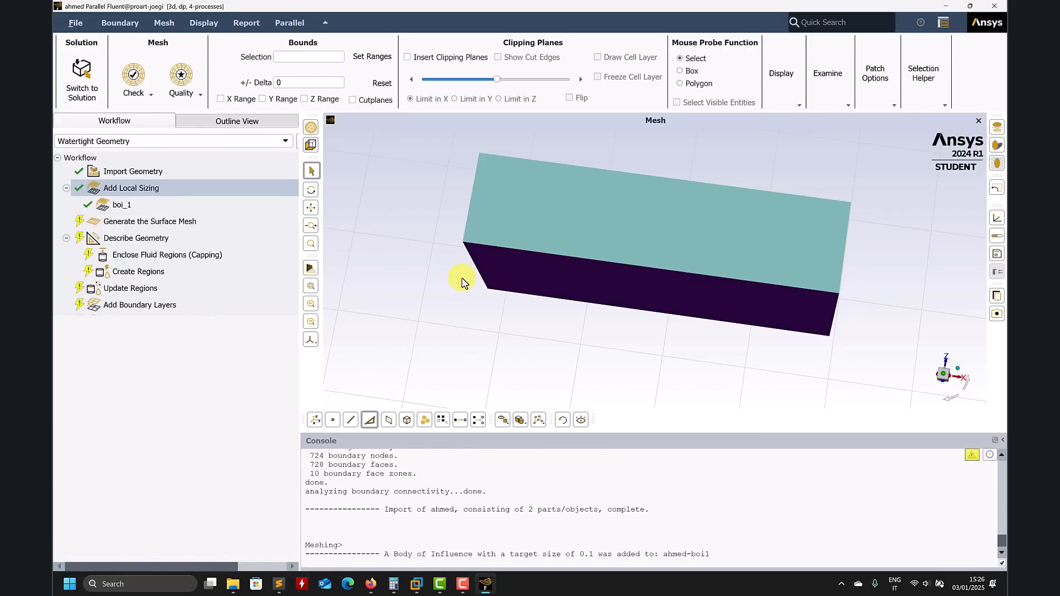
Step: Configure the surface mesh with a minimum size of 0.0001 m, a maximum size of 0.2 m and a curvature normal angle of 12 degrees
click(142, 222)
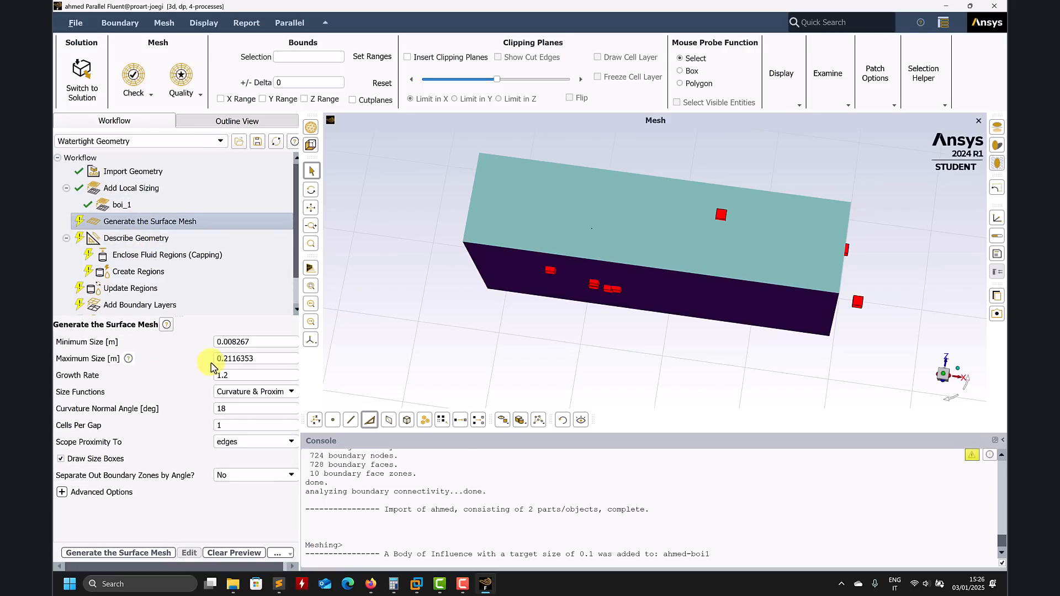
drag(266, 361, 165, 358)
text(0.2)
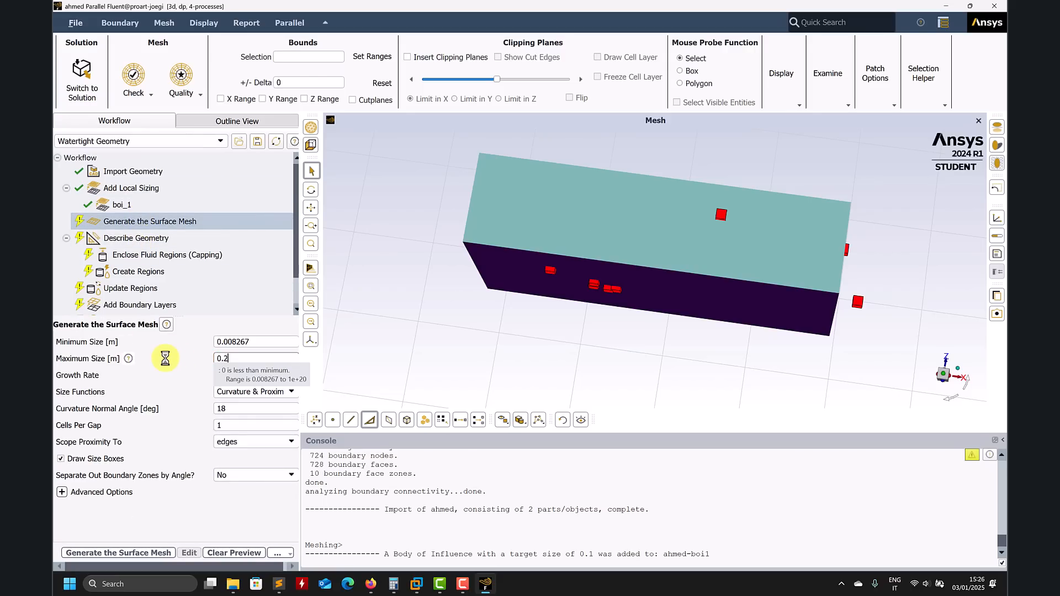
middle_drag(631, 374, 581, 378)
click(273, 340)
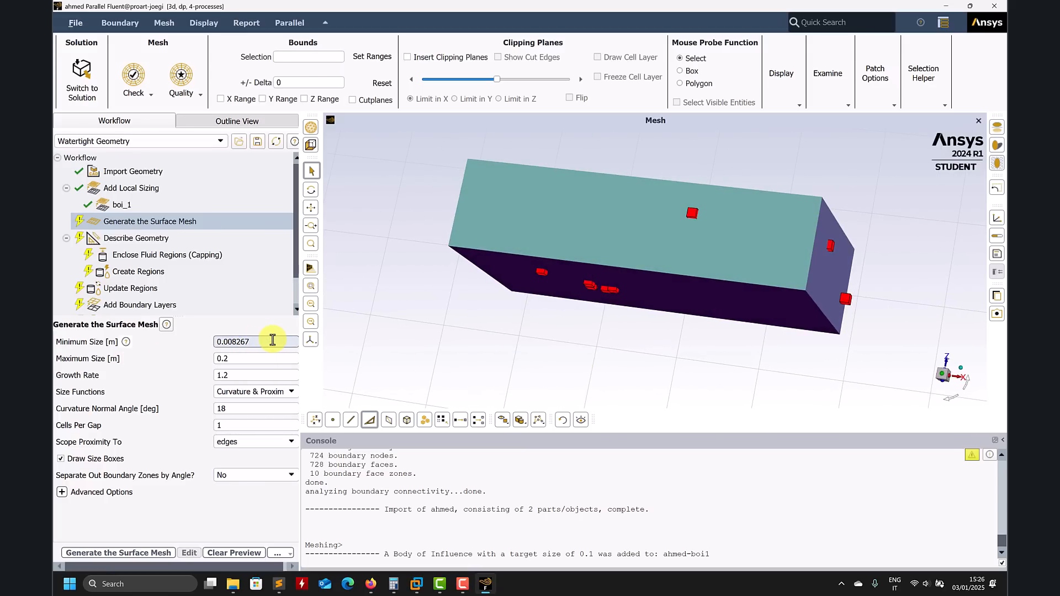
key(BackSpace)
double_click(229, 406)
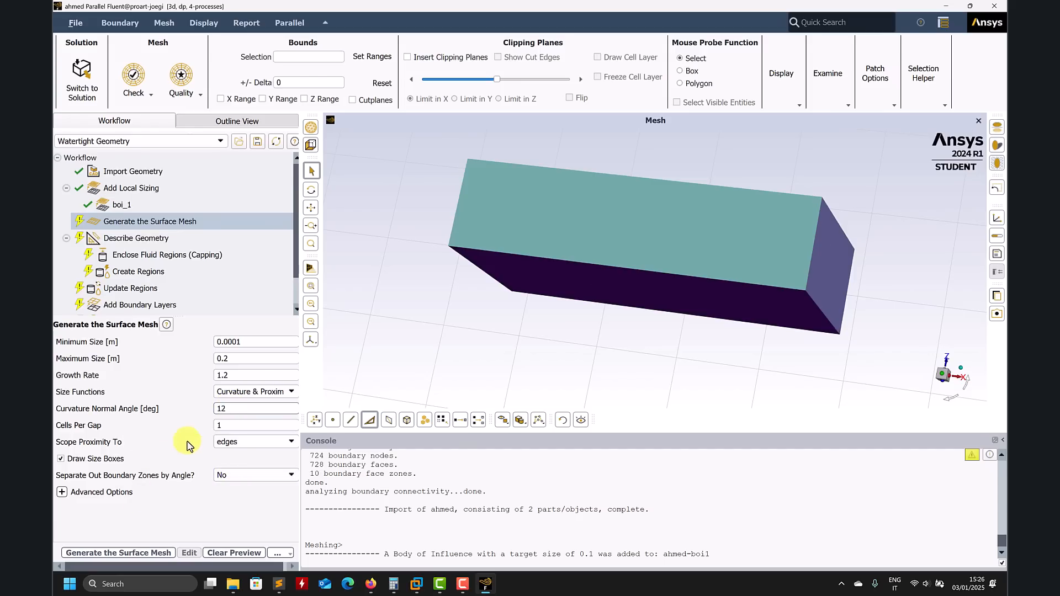
Step: Check the advanced surface mesh options and generate the surface mesh
click(62, 492)
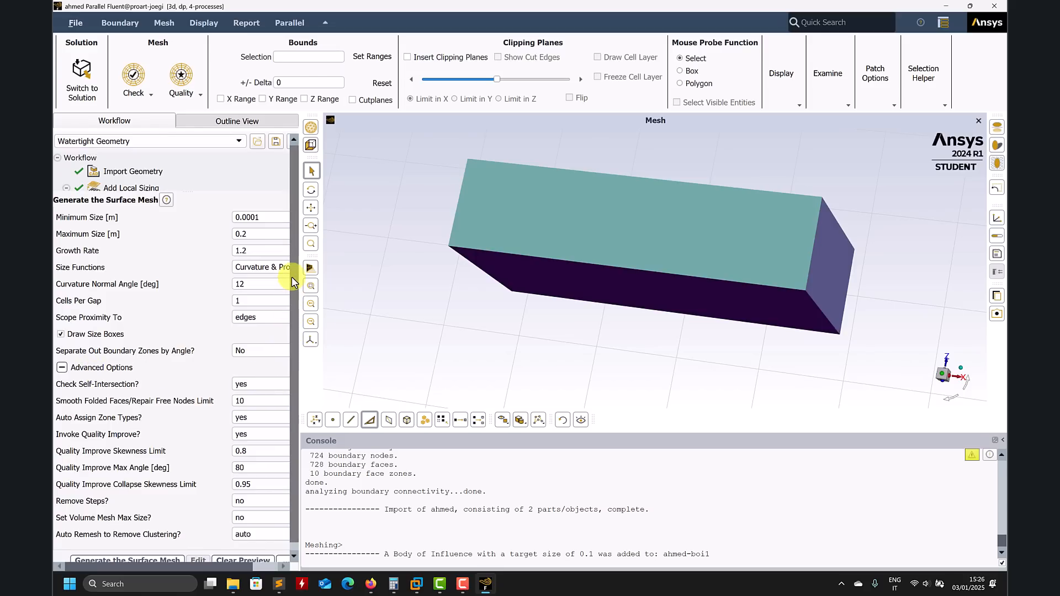
click(60, 366)
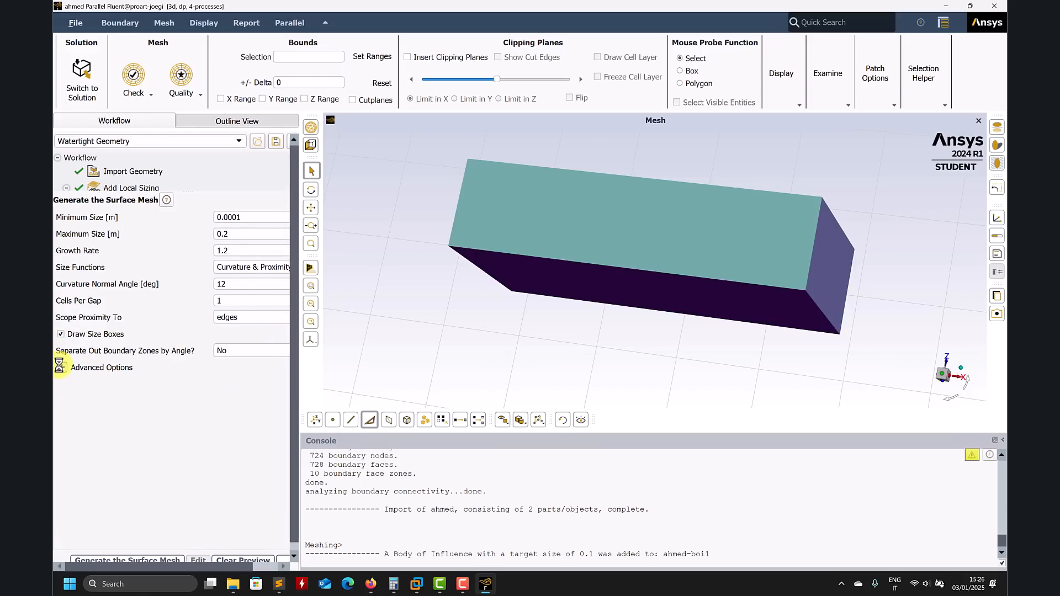
click(107, 554)
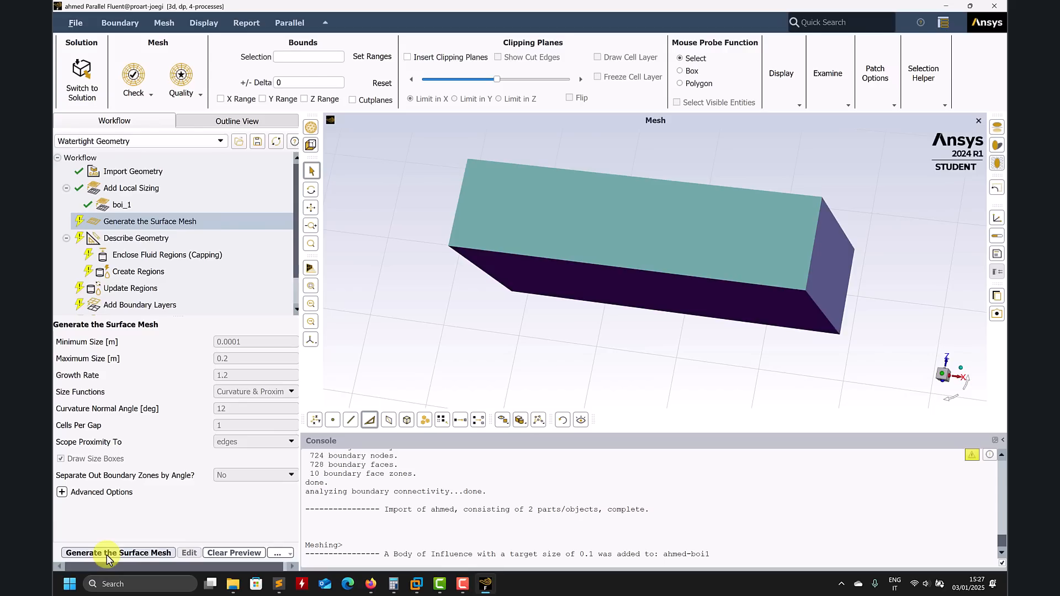
click(107, 553)
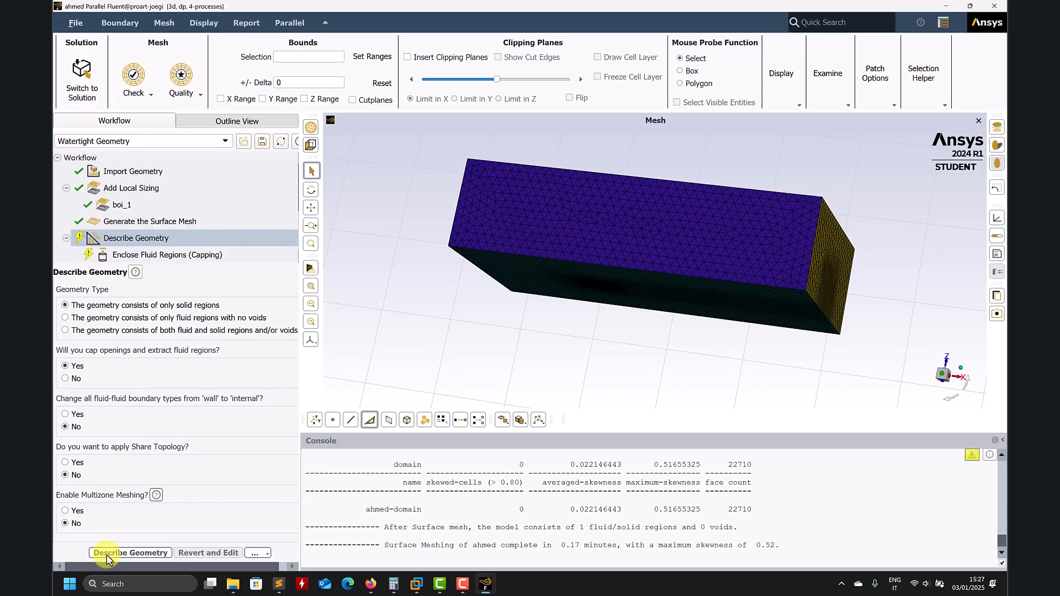
Step: Probe two mesh faces on the long side wall of the flow domain and view the domain from its inlet end
drag(529, 316, 634, 348)
click(619, 251)
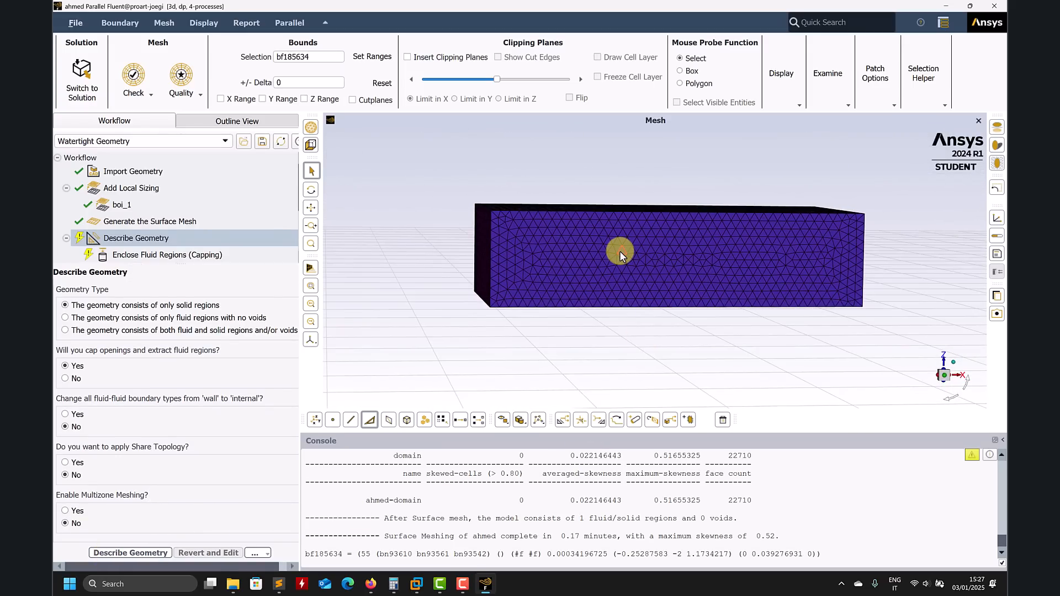
click(601, 256)
click(559, 327)
drag(492, 353, 535, 358)
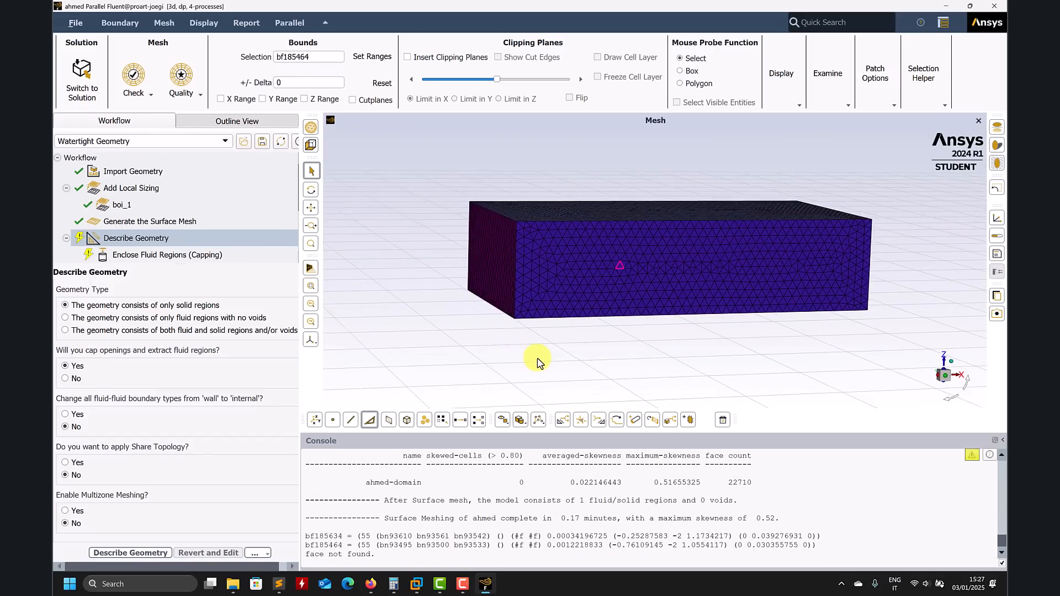
drag(444, 320, 432, 256)
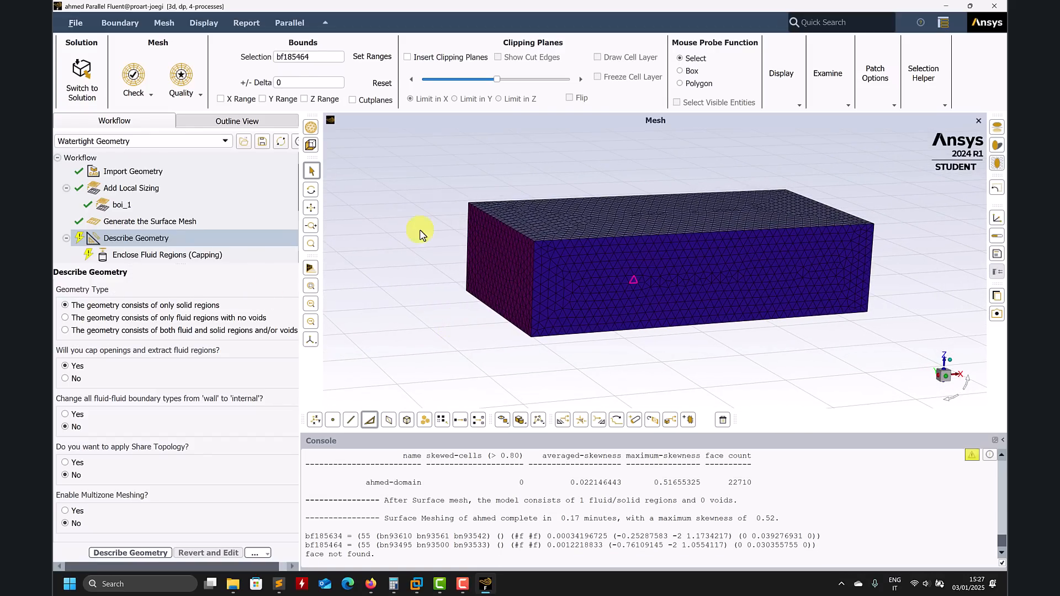
Step: Insert a clipping plane limited in Y, flip it and shift it slightly inward to cut away the domain's near side wall
click(450, 57)
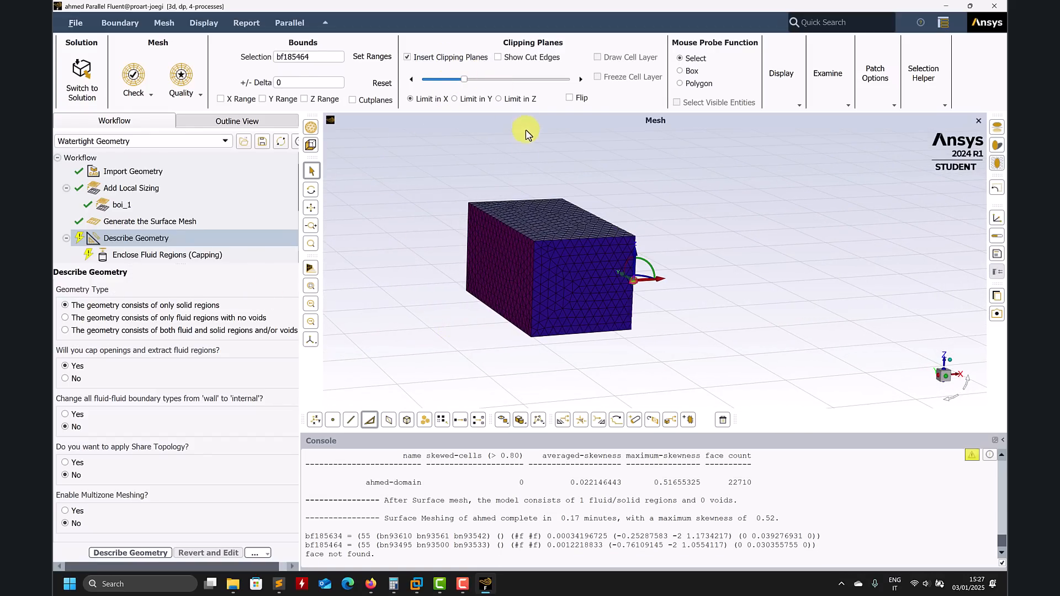
click(470, 99)
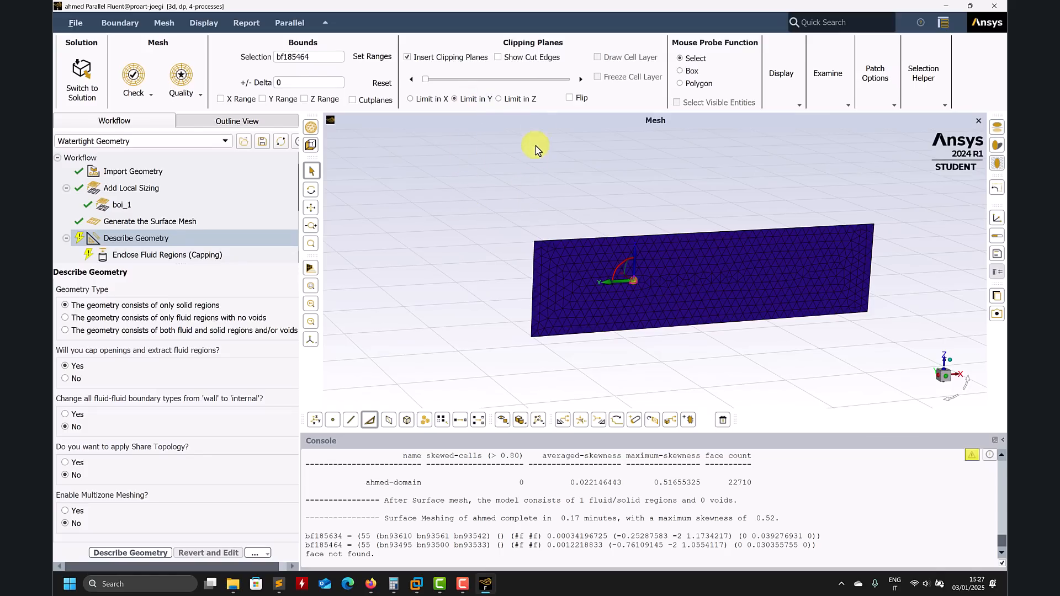
click(569, 97)
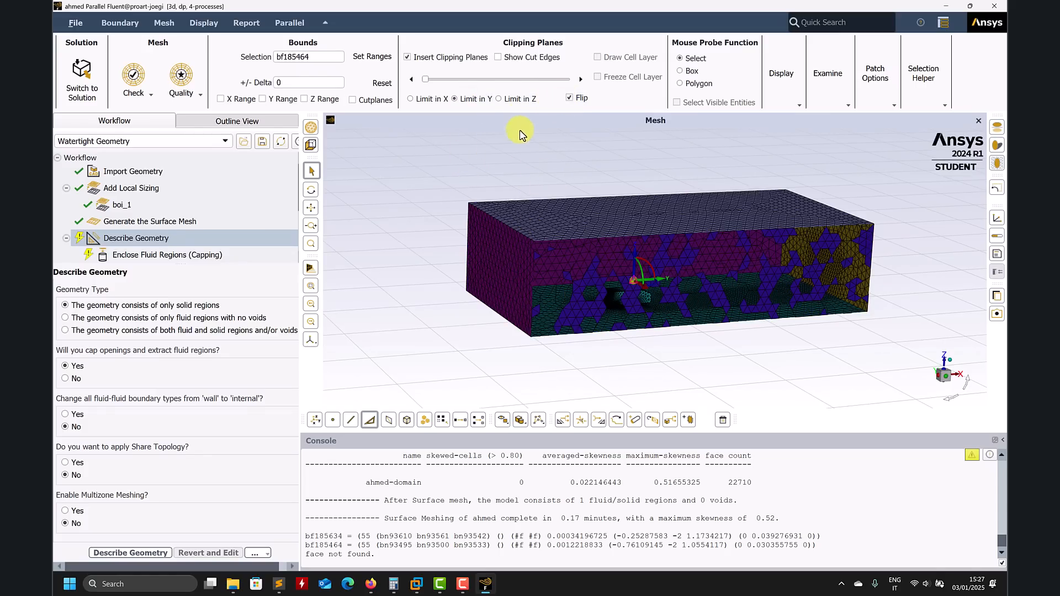
drag(424, 81, 432, 81)
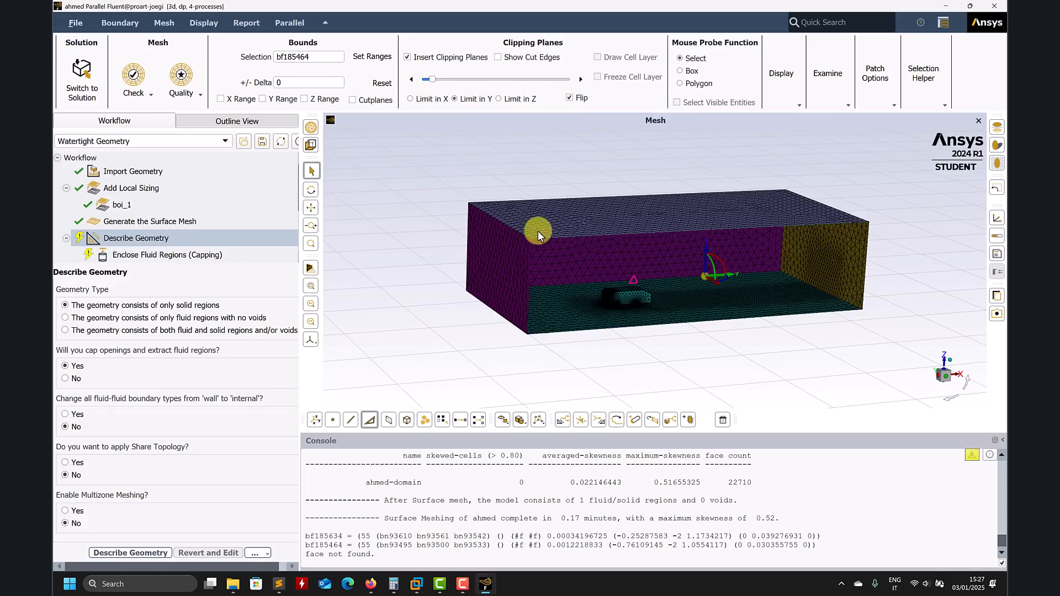
Step: Examine the surface mesh on the Ahmed body, around its support legs and on the surrounding ground
scroll(632, 315, up, 8)
mouse_move(625, 323)
mouse_down()
mouse_move(599, 315)
mouse_move(569, 325)
mouse_move(546, 232)
mouse_move(547, 154)
mouse_move(551, 177)
mouse_up()
mouse_move(553, 214)
mouse_down()
mouse_move(608, 239)
mouse_move(557, 220)
mouse_move(559, 208)
mouse_up()
scroll(559, 208, up, 3)
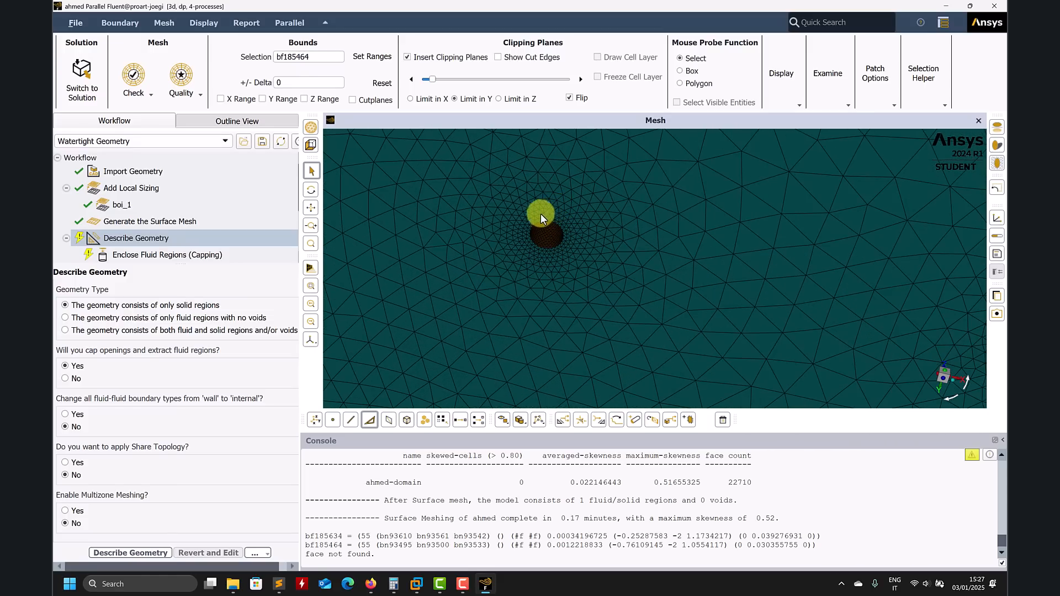
scroll(525, 235, down, 6)
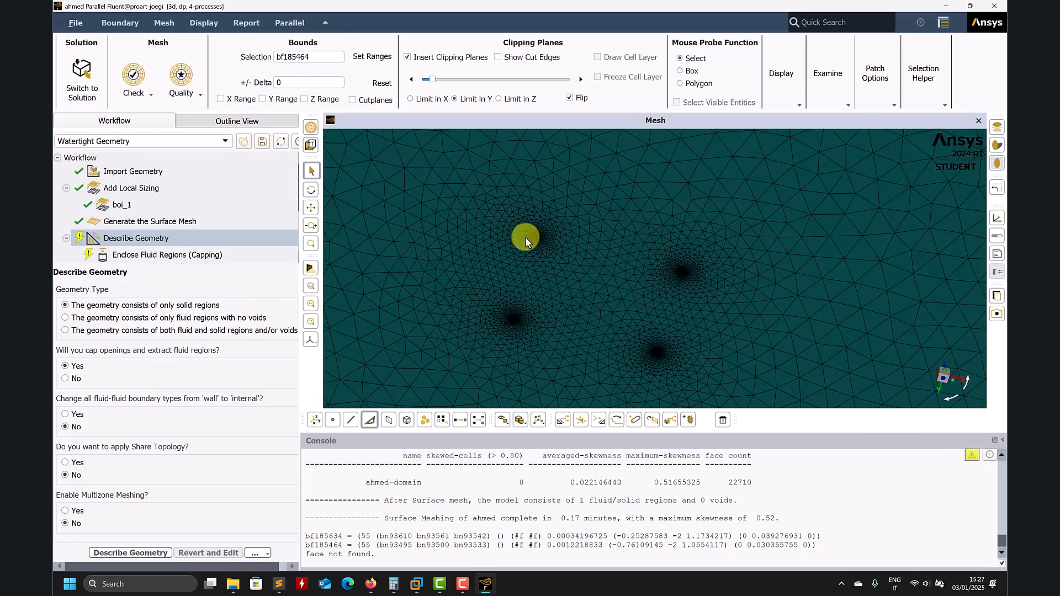
mouse_move(590, 221)
mouse_down()
mouse_move(580, 237)
mouse_move(602, 348)
mouse_move(552, 220)
mouse_move(561, 227)
mouse_move(538, 226)
mouse_move(535, 213)
mouse_move(743, 225)
mouse_move(603, 230)
mouse_up()
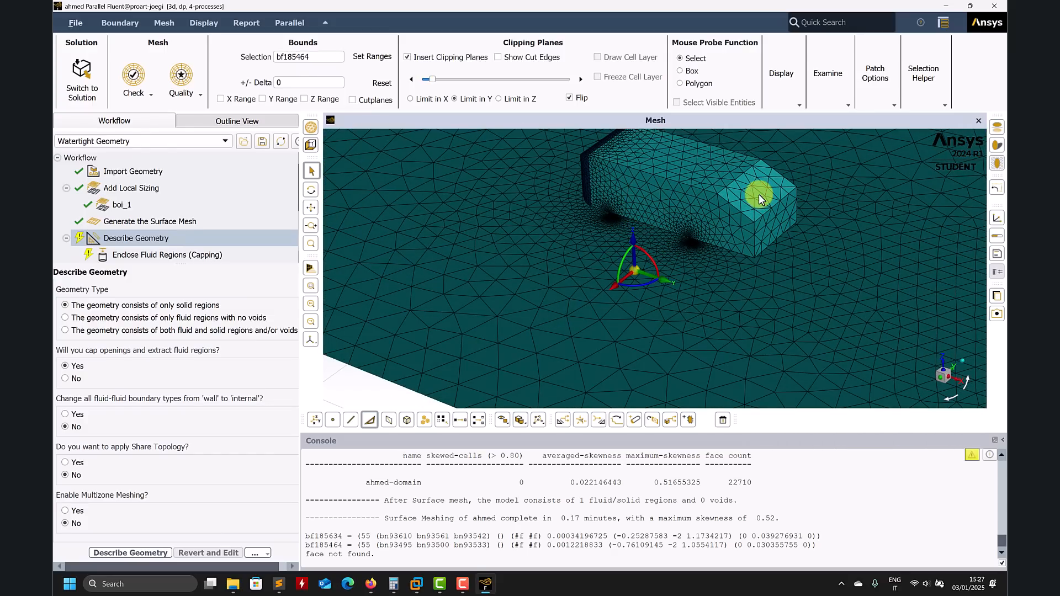
scroll(759, 194, up, 5)
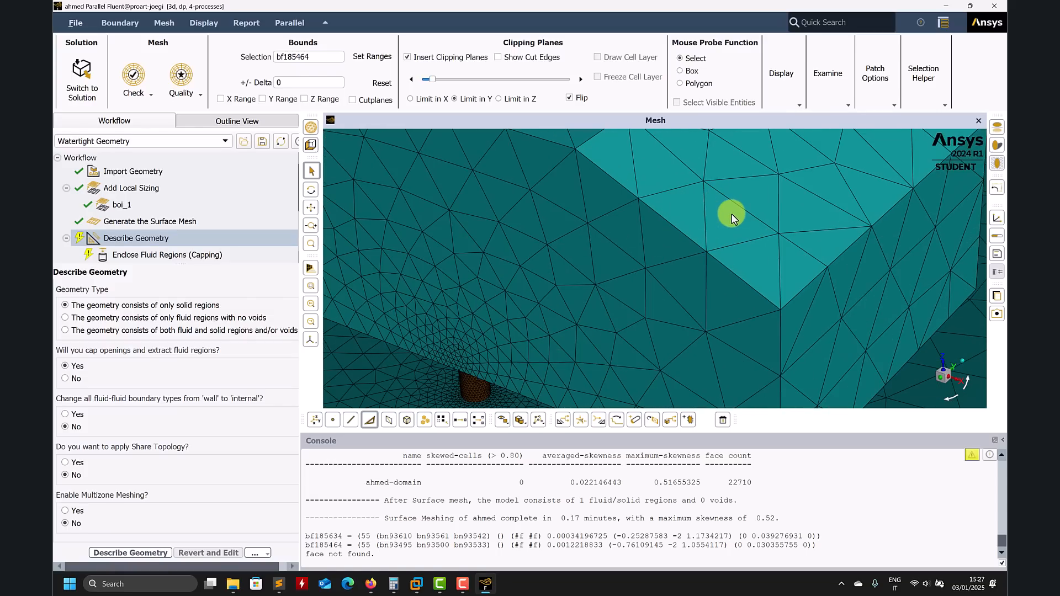
scroll(731, 214, down, 8)
drag(742, 254, 612, 241)
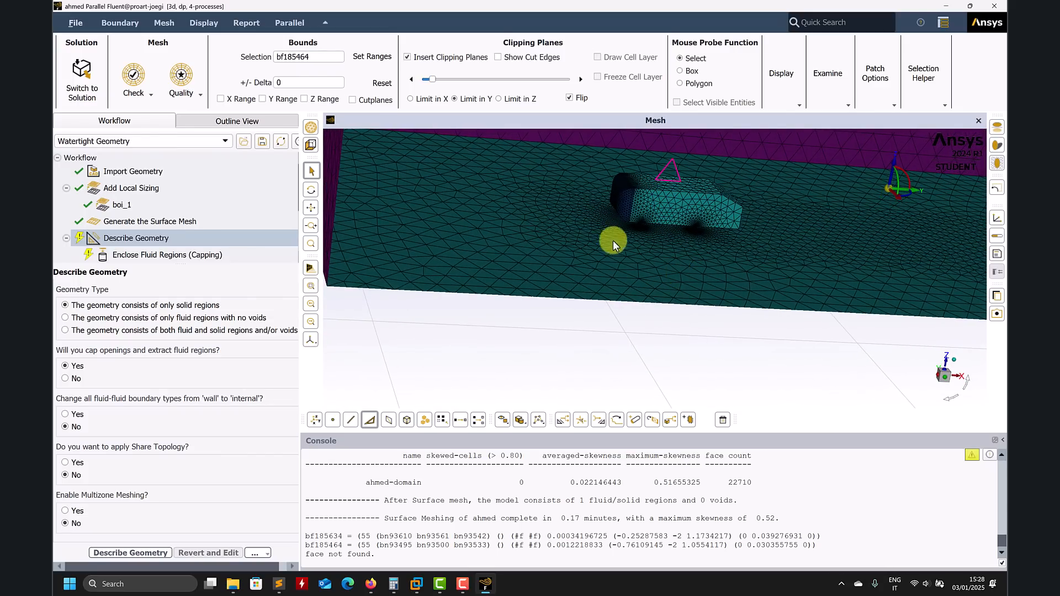
Step: Reopen the Add Local Sizing task, set local sizing to yes and try to update the task
click(114, 189)
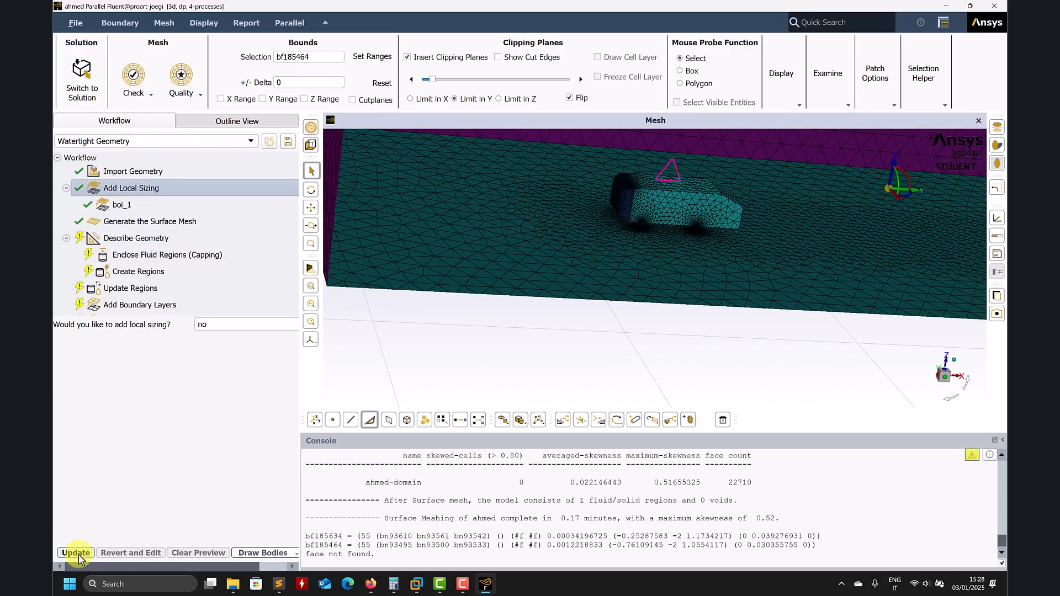
click(77, 553)
click(645, 323)
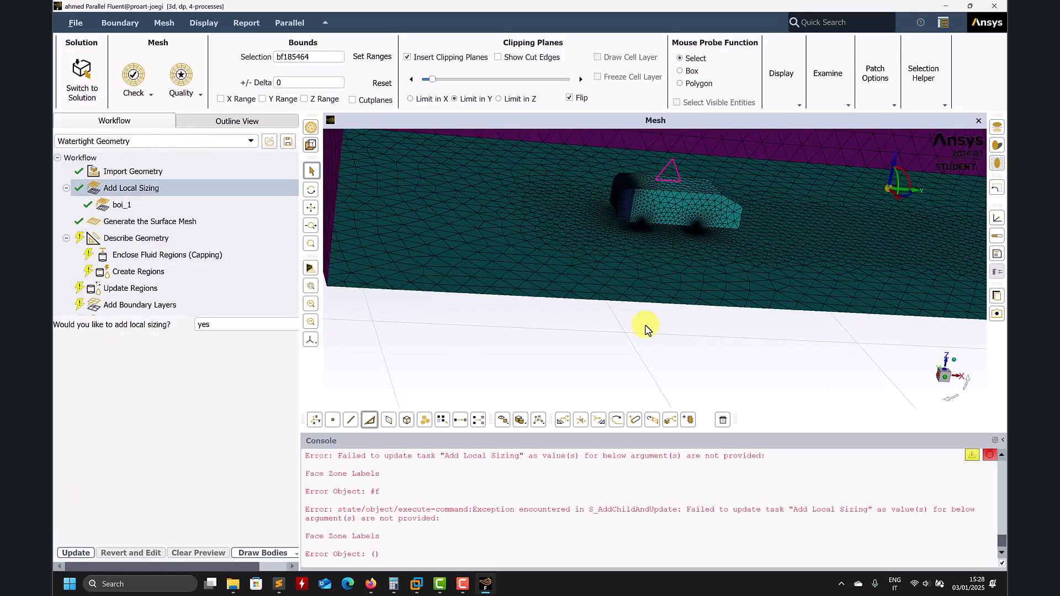
Step: Enable adding another local sizing and choose the ahmed1 and ahmed2 labels as targets of a face size control
click(236, 324)
click(215, 337)
click(121, 206)
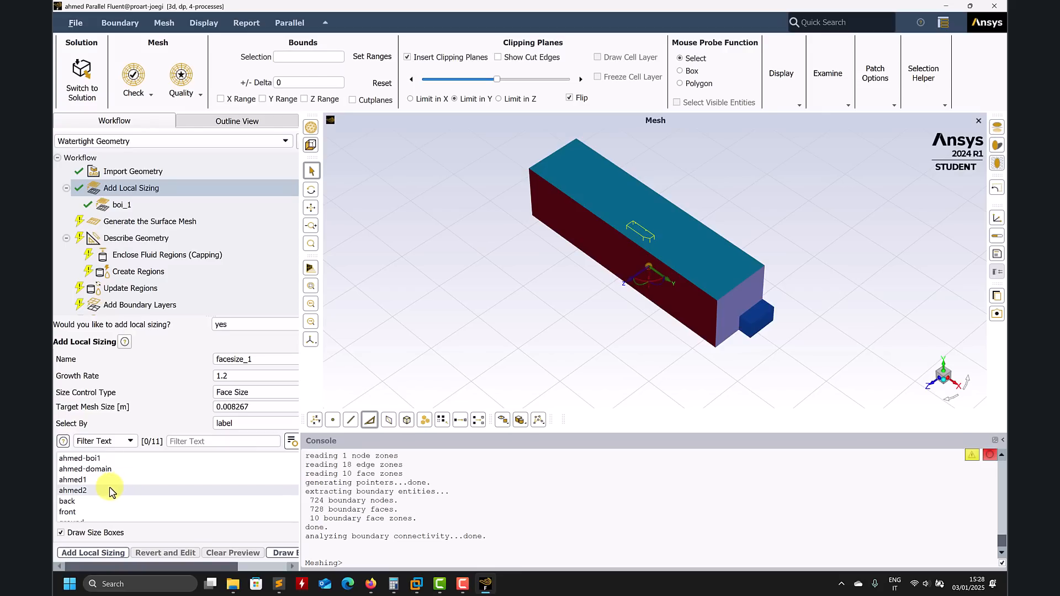
click(91, 480)
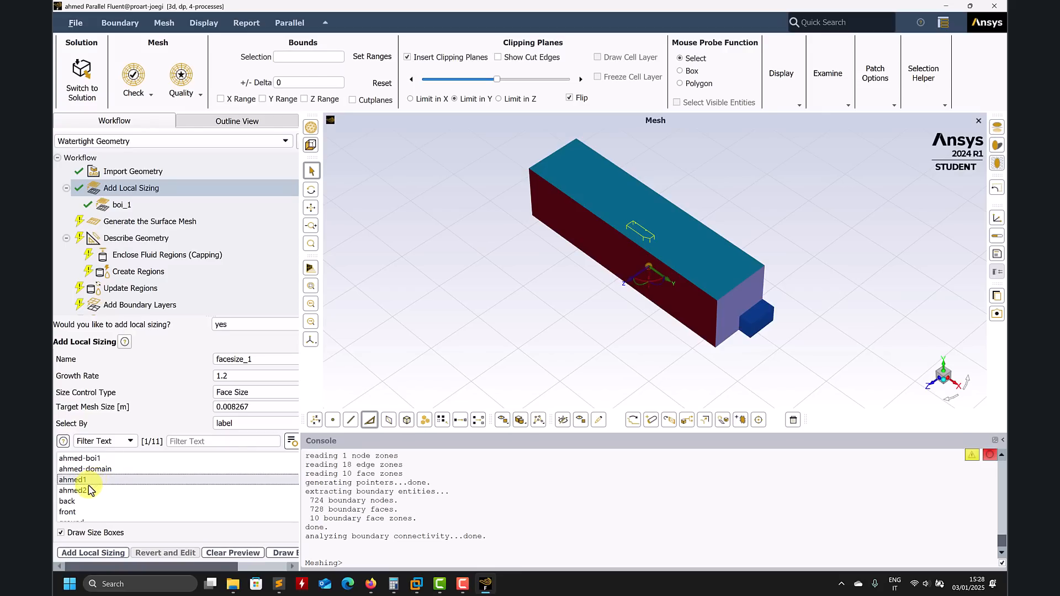
click(86, 491)
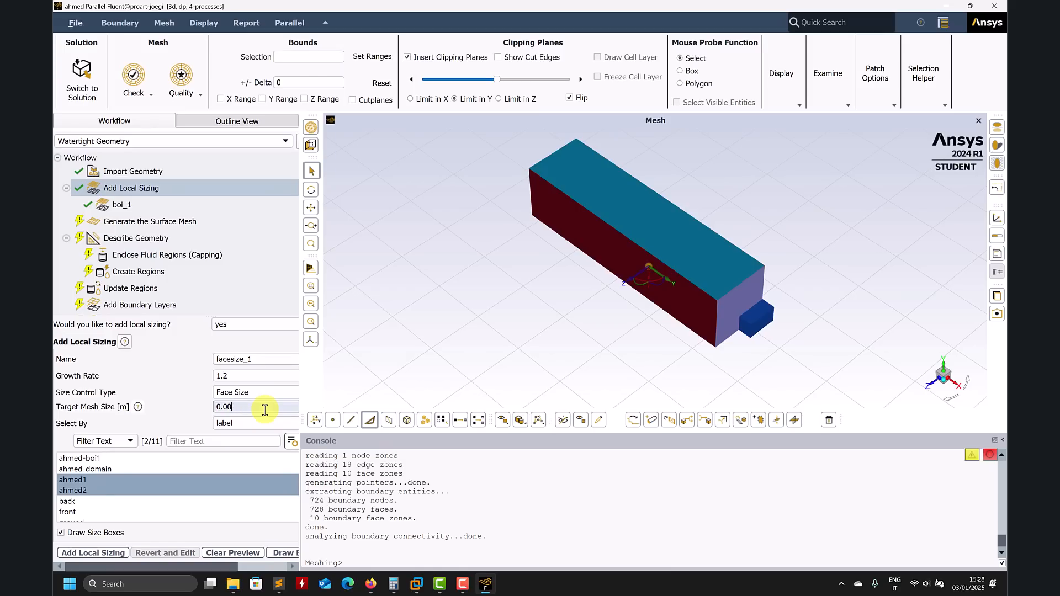
Step: Set the face sizing's target mesh size to 0.02 m, check its size boxes on the Ahmed body and add the sizing
drag(686, 261, 552, 345)
scroll(686, 256, up, 8)
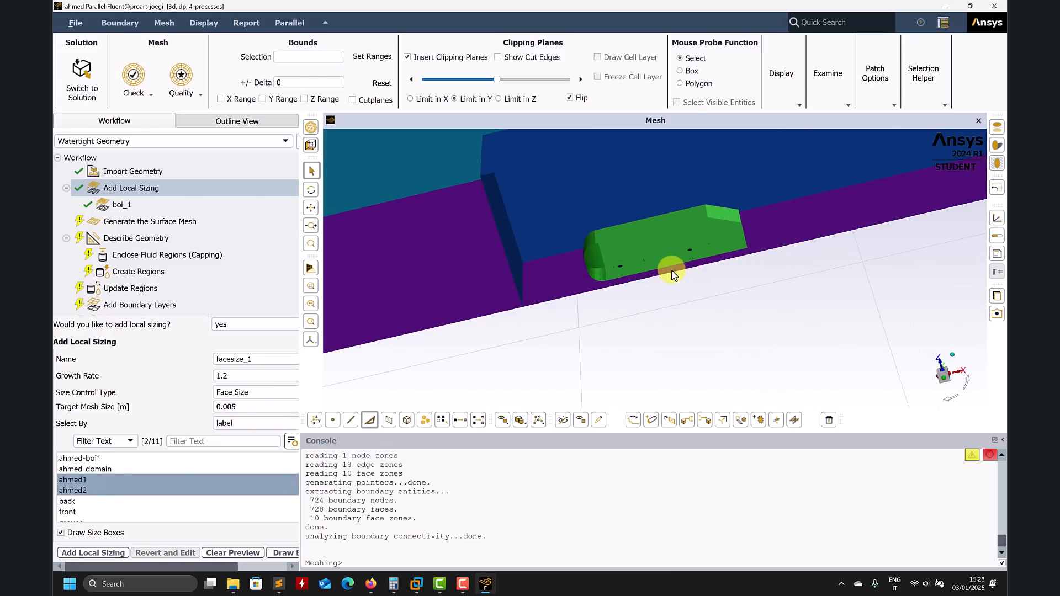
drag(570, 310, 466, 338)
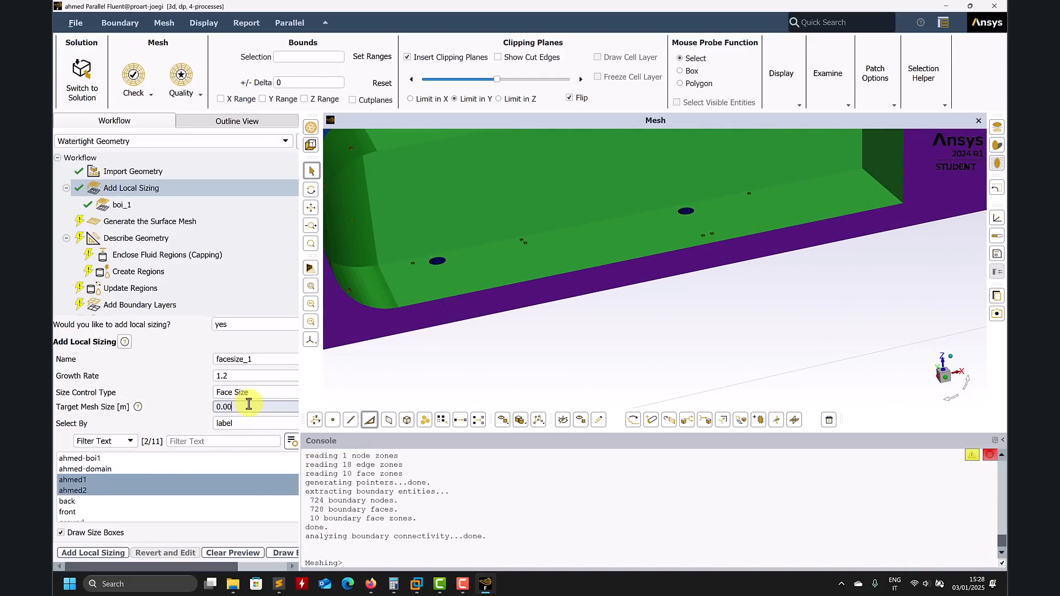
key(Return)
key(Return)
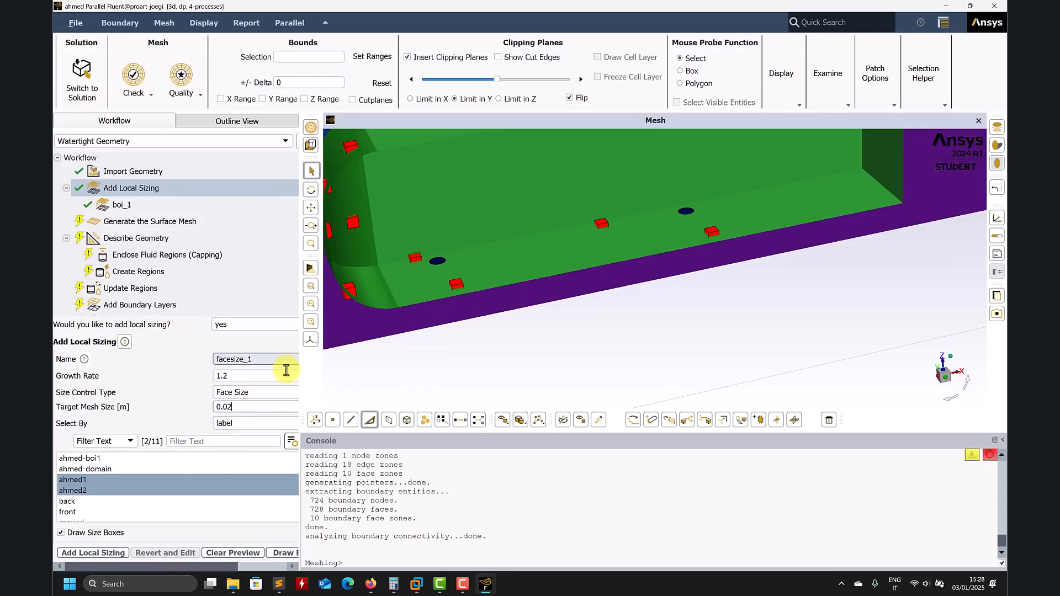
click(255, 405)
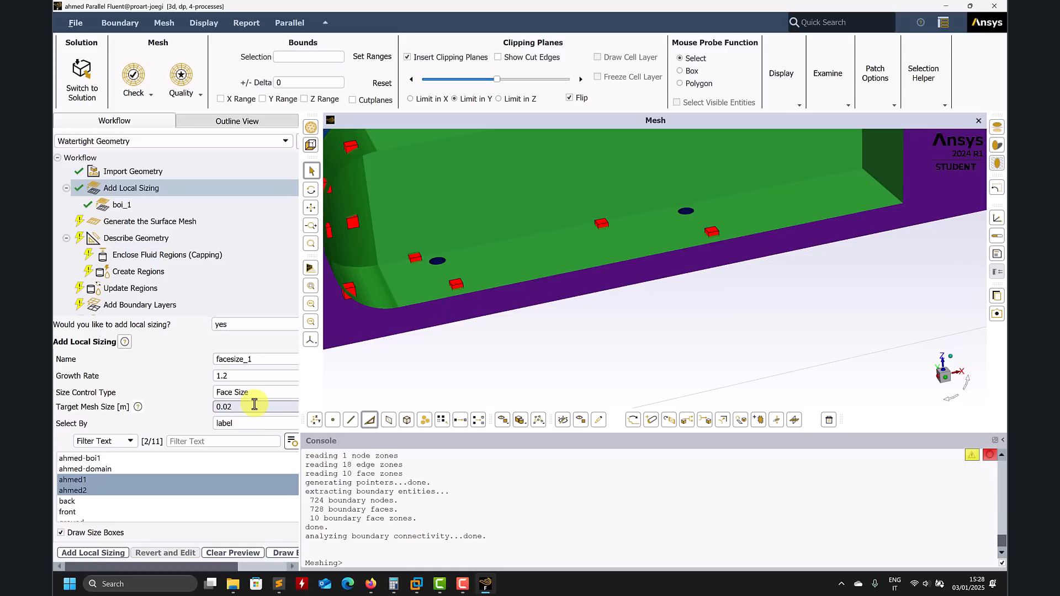
scroll(656, 307, down, 3)
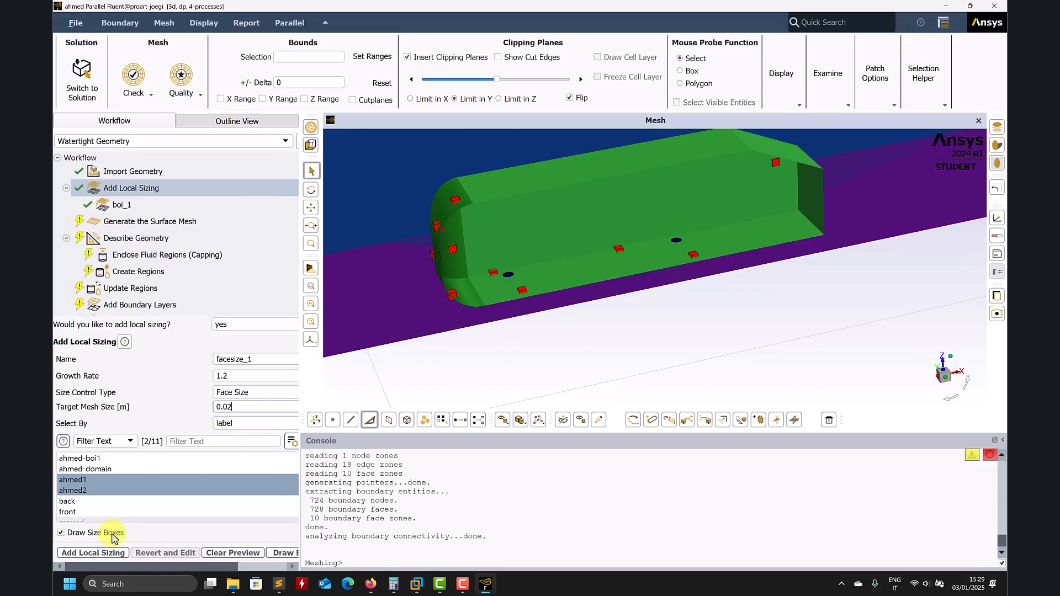
click(78, 553)
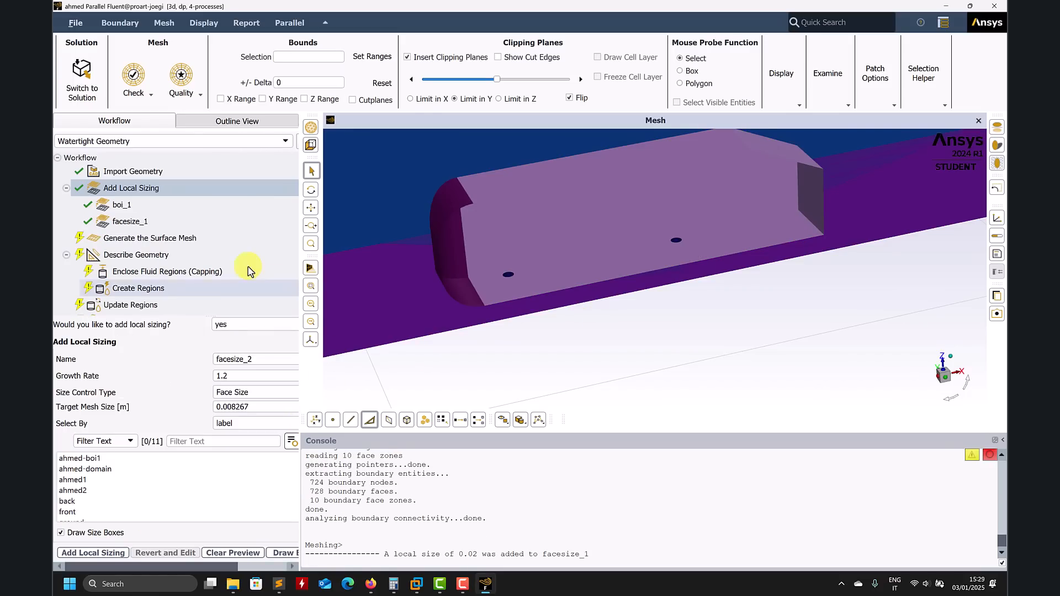
Step: Regenerate the surface mesh with the new face sizing and inspect it on the Ahmed body
click(96, 549)
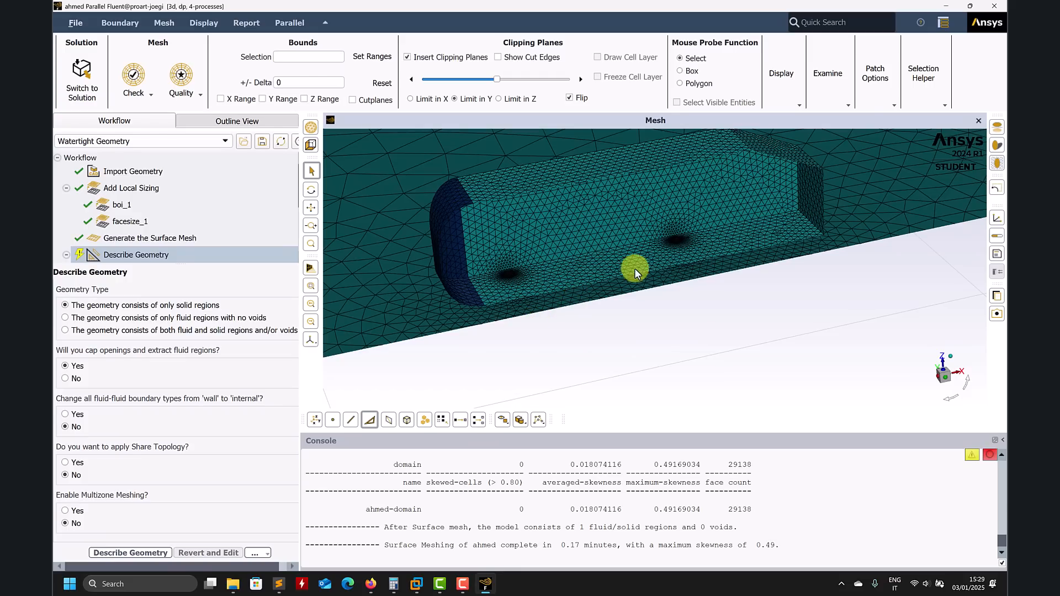
scroll(517, 267, up, 3)
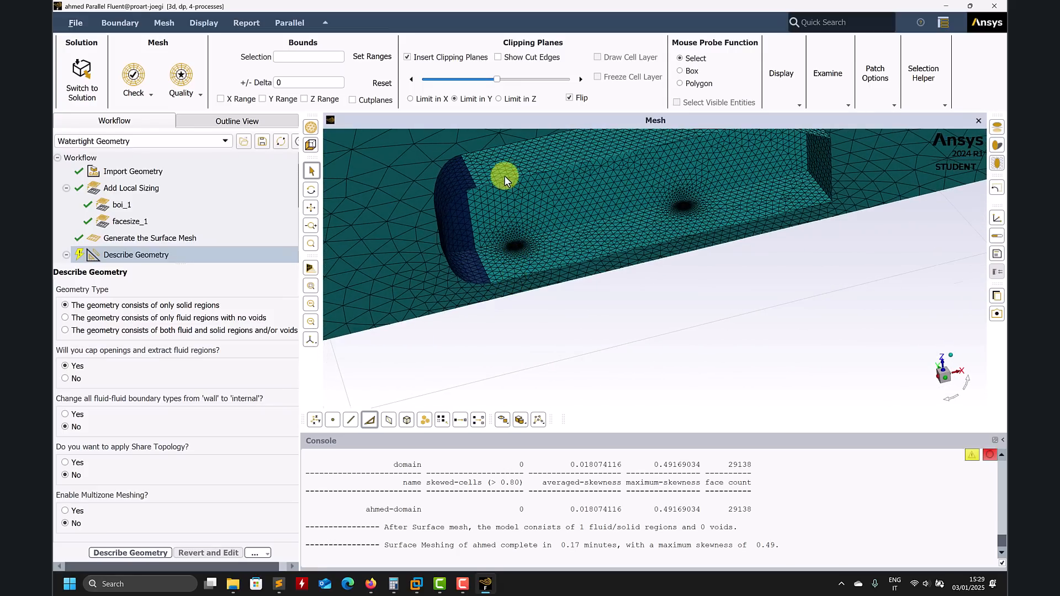
scroll(492, 234, down, 6)
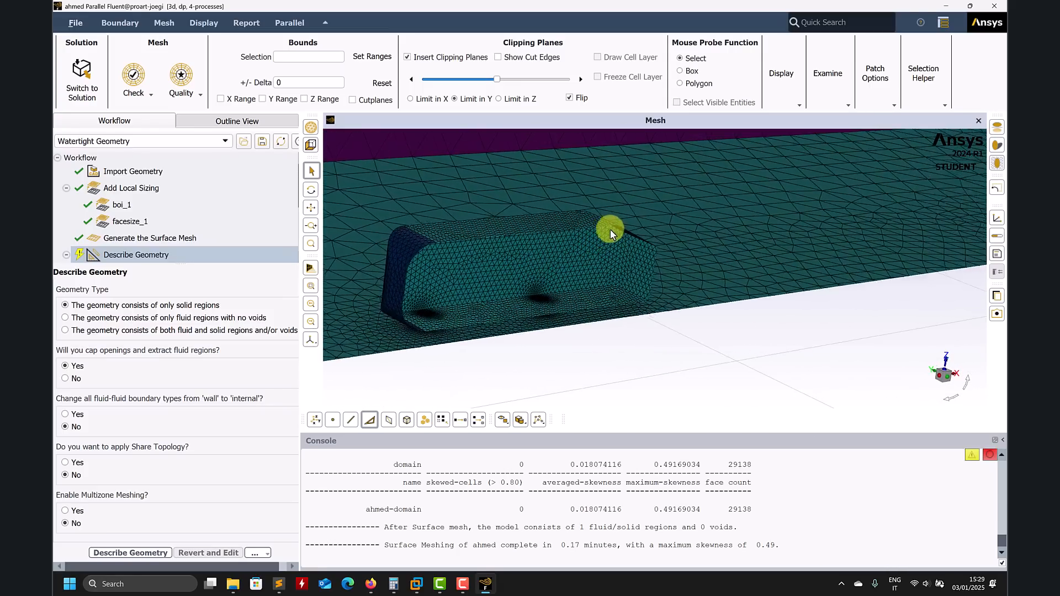
Step: Shift the Y clipping plane outward in small increments until the whole Ahmed body and its support legs are uncovered
click(580, 79)
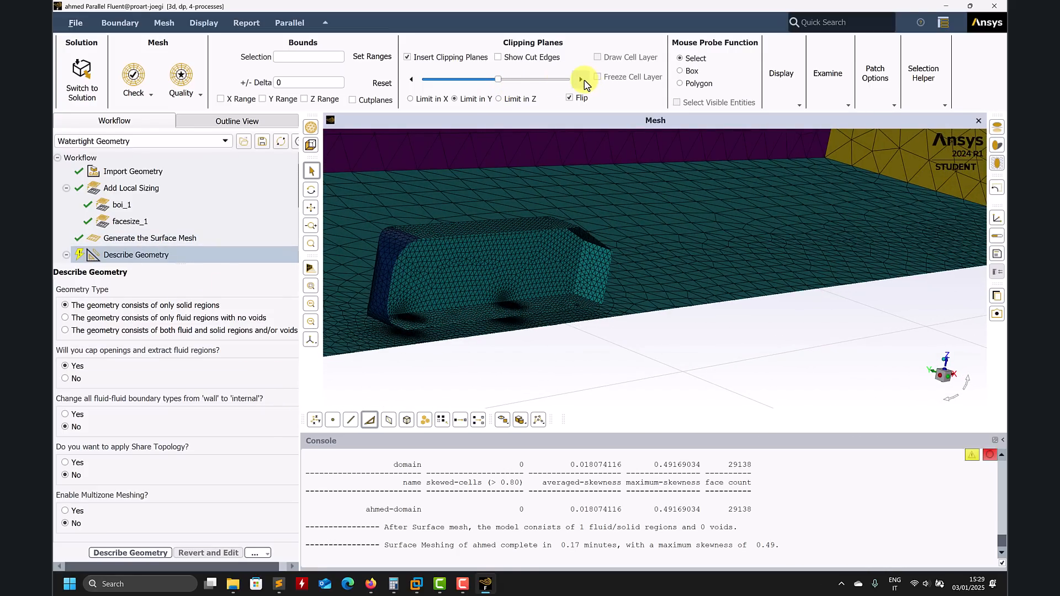
click(411, 80)
click(412, 80)
click(411, 79)
click(411, 79)
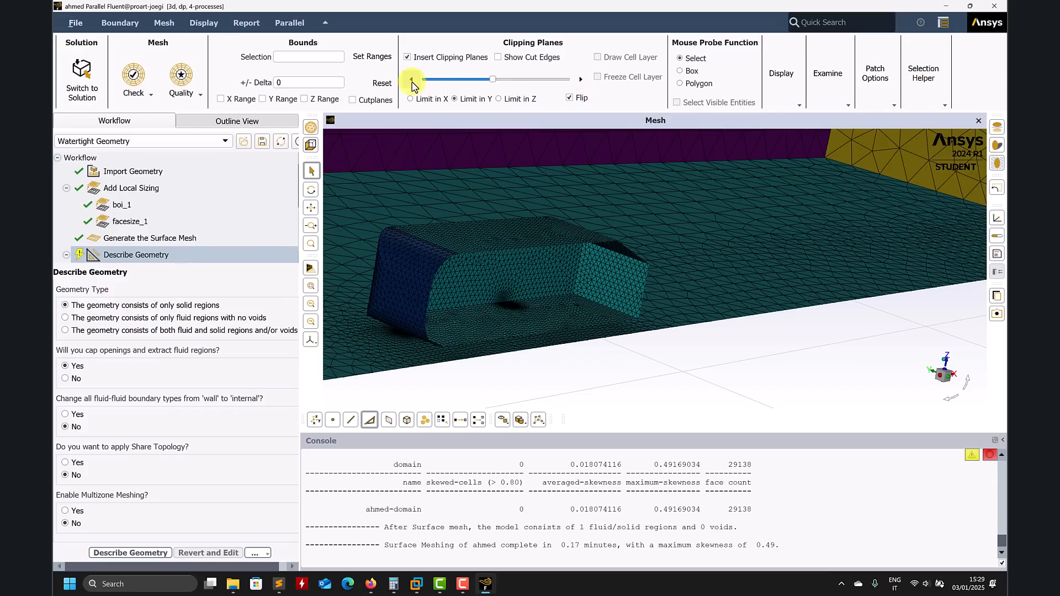
click(411, 79)
click(411, 79)
click(411, 80)
click(412, 79)
click(411, 79)
click(413, 83)
Step: Examine the refined surface mesh on the Ahmed body's side and around its support legs
middle_drag(640, 332, 557, 340)
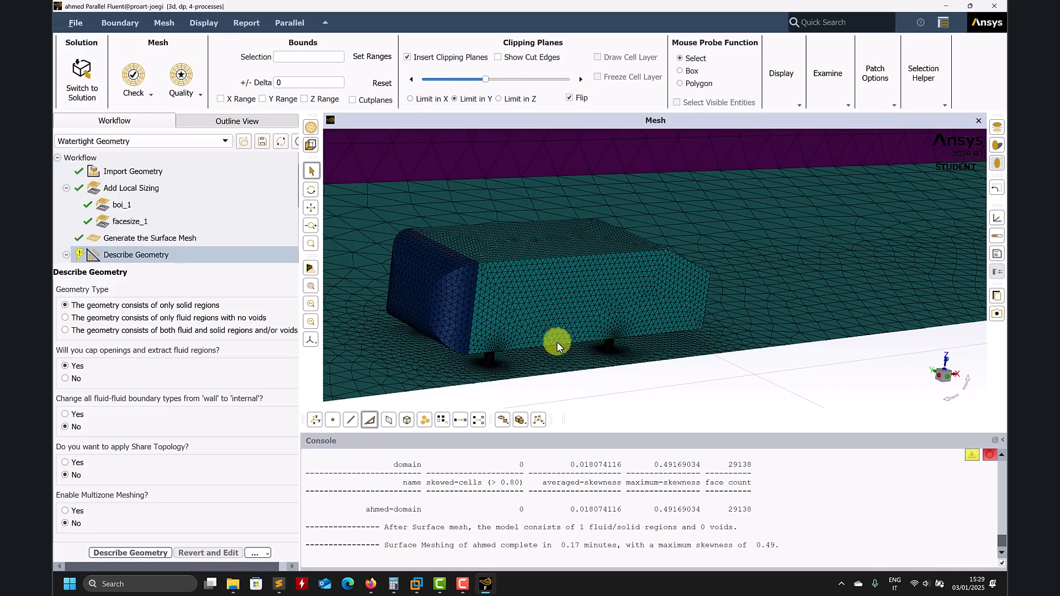
scroll(548, 354, up, 3)
scroll(497, 356, up, 6)
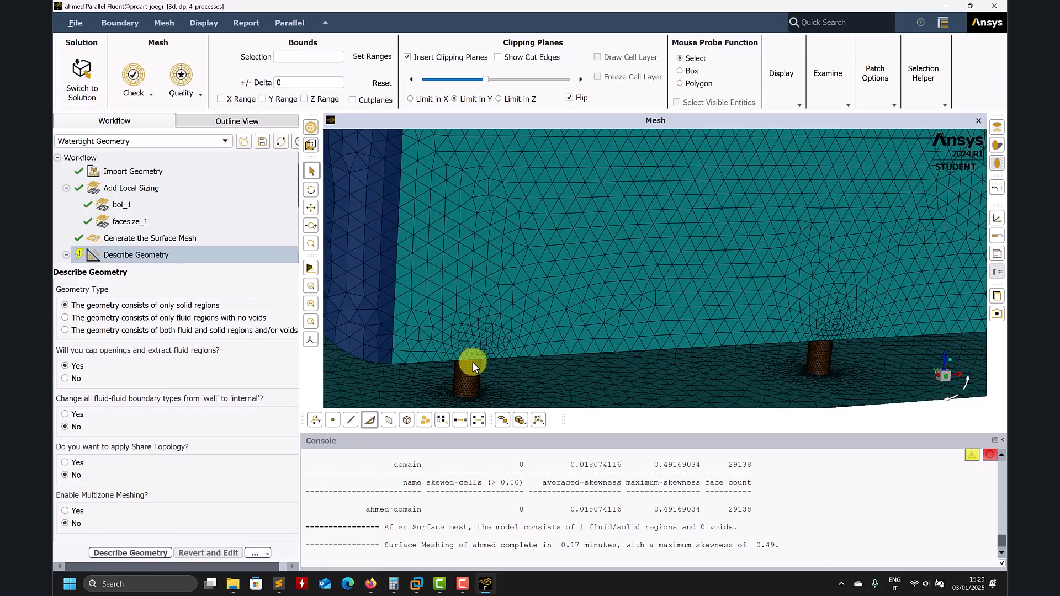
scroll(478, 363, down, 5)
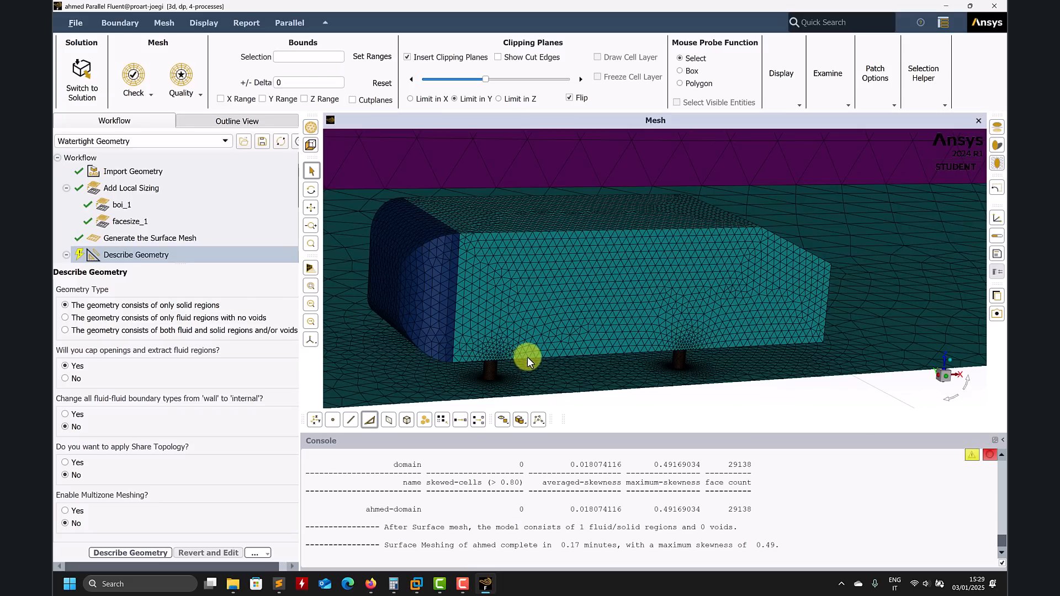
drag(604, 373, 614, 339)
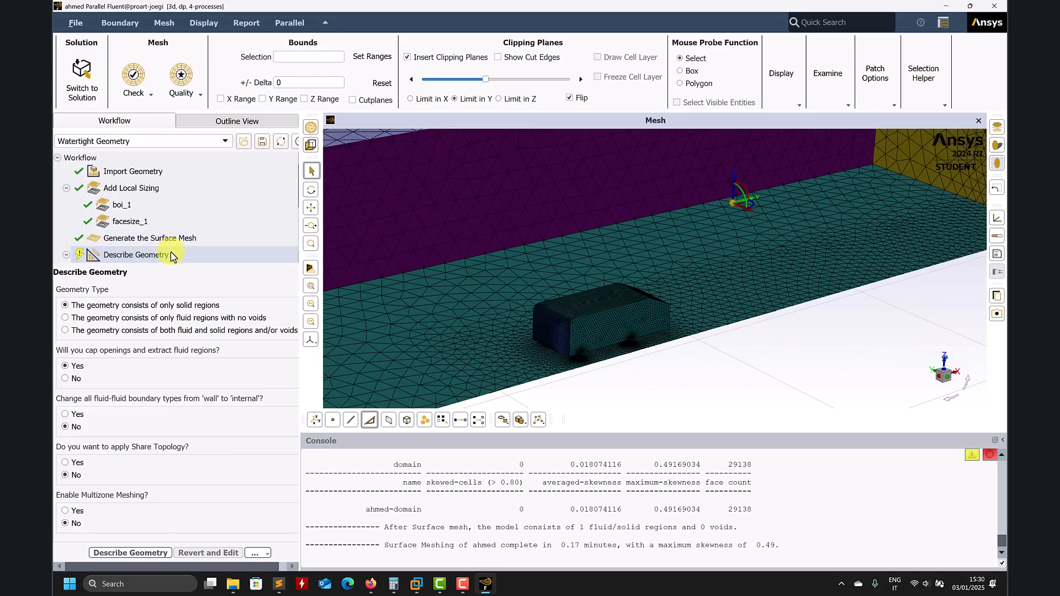
Step: Describe the geometry as consisting of only fluid regions with no voids
click(96, 322)
click(108, 552)
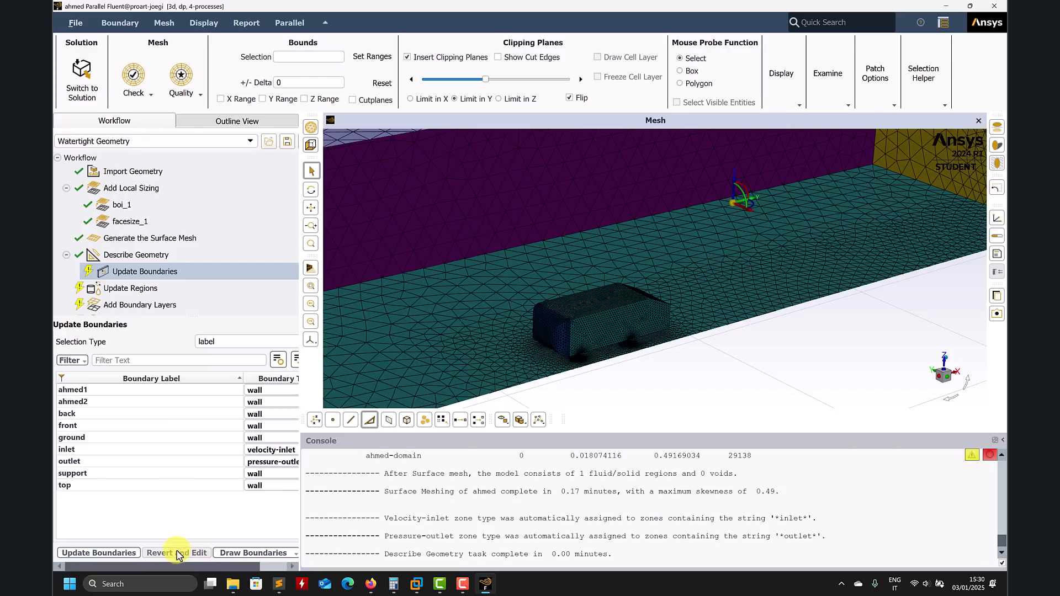
Step: Update the boundaries and regions, keeping the assigned boundary types
drag(184, 564, 138, 565)
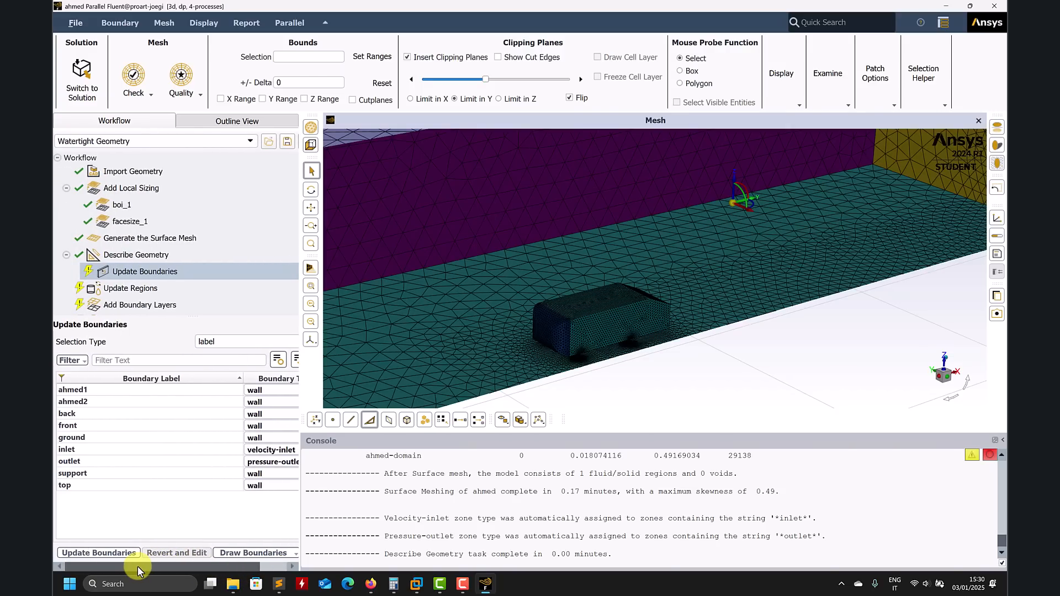
click(88, 552)
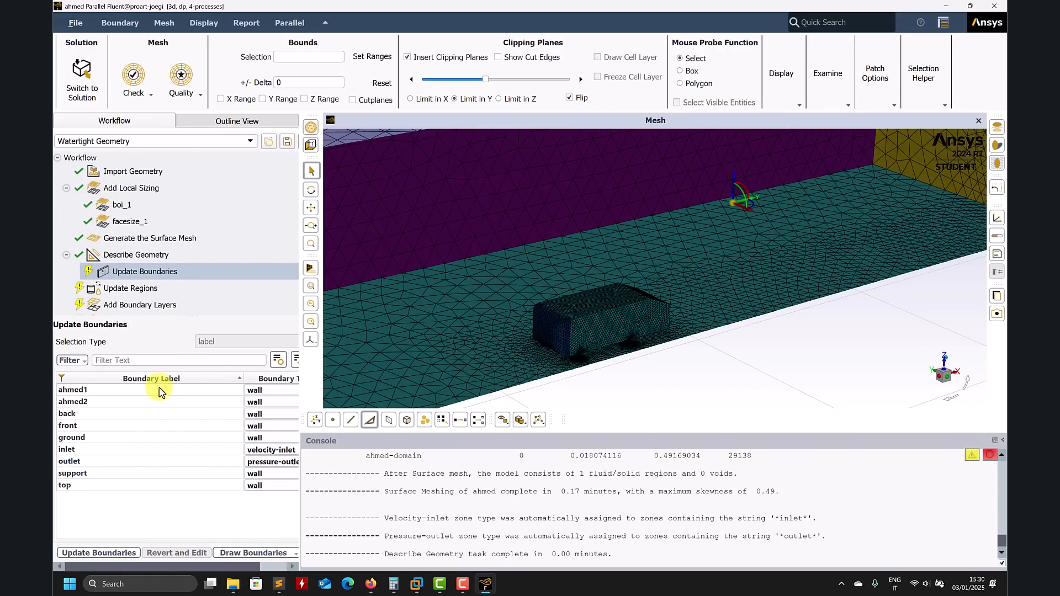
click(77, 560)
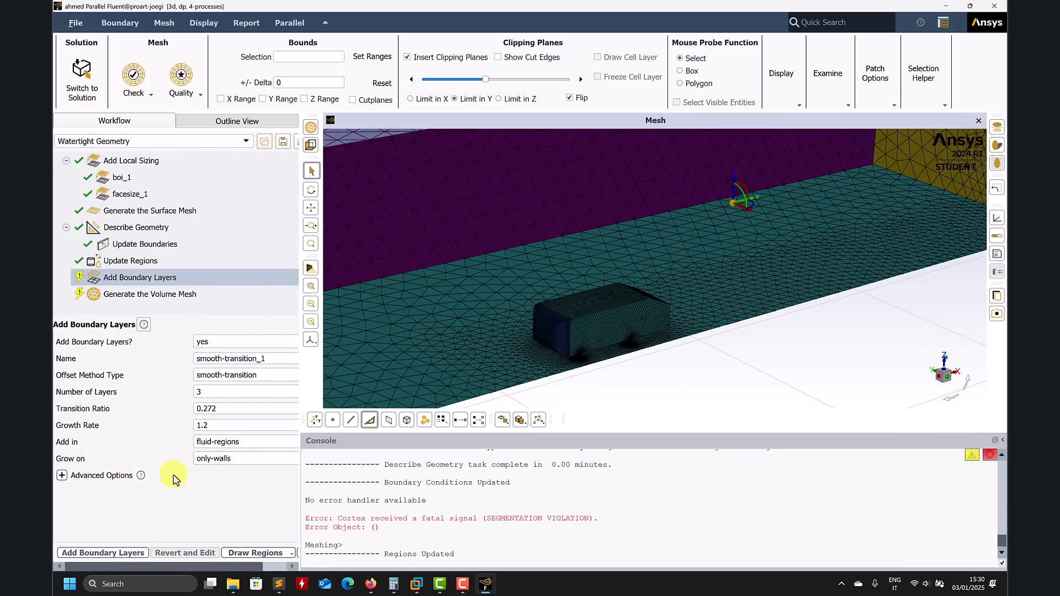
Step: Add smooth-transition boundary layers with 8 layers, grown on the selected labels ahmed1, ahmed2 and support
click(229, 458)
click(247, 508)
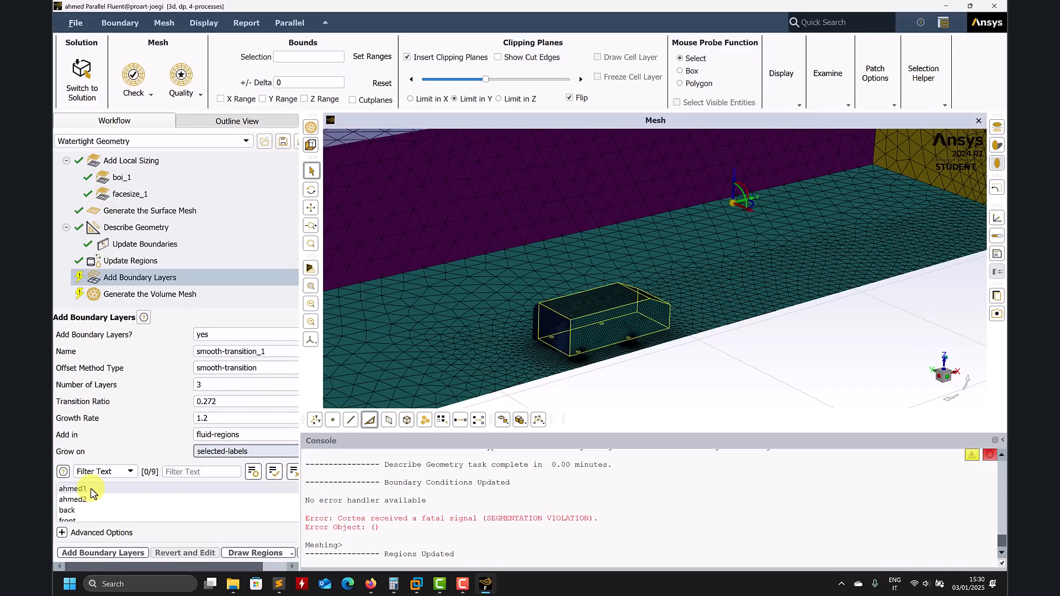
drag(93, 489, 91, 499)
scroll(85, 506, down, 2)
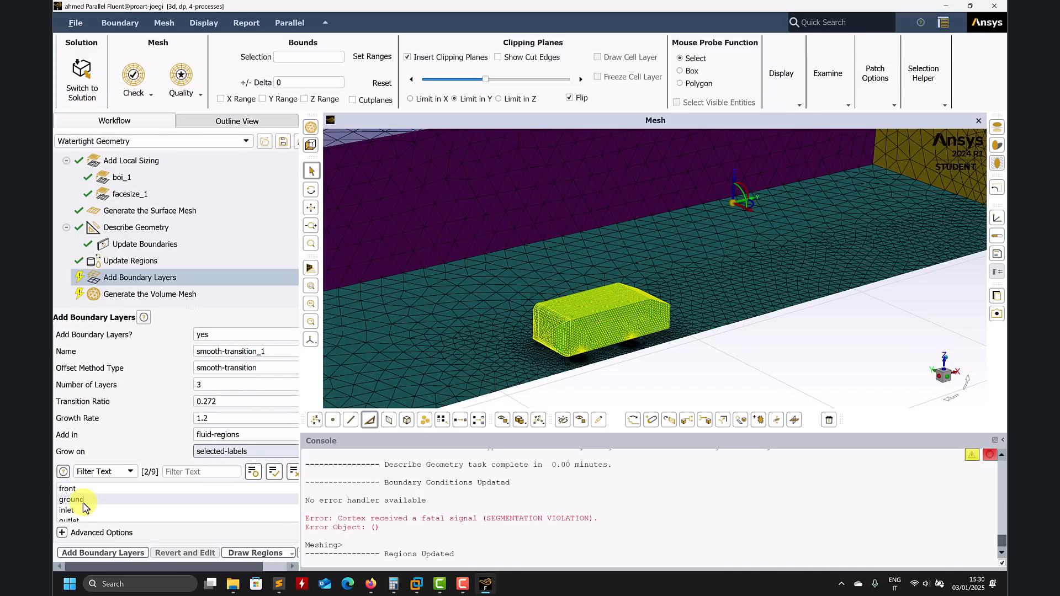
click(83, 500)
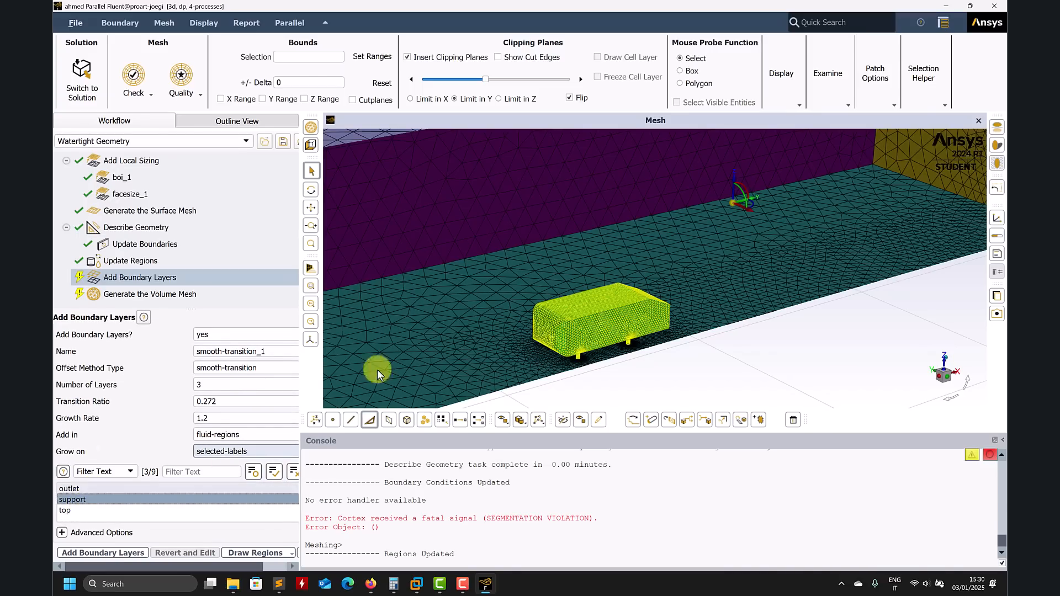
drag(691, 358, 482, 348)
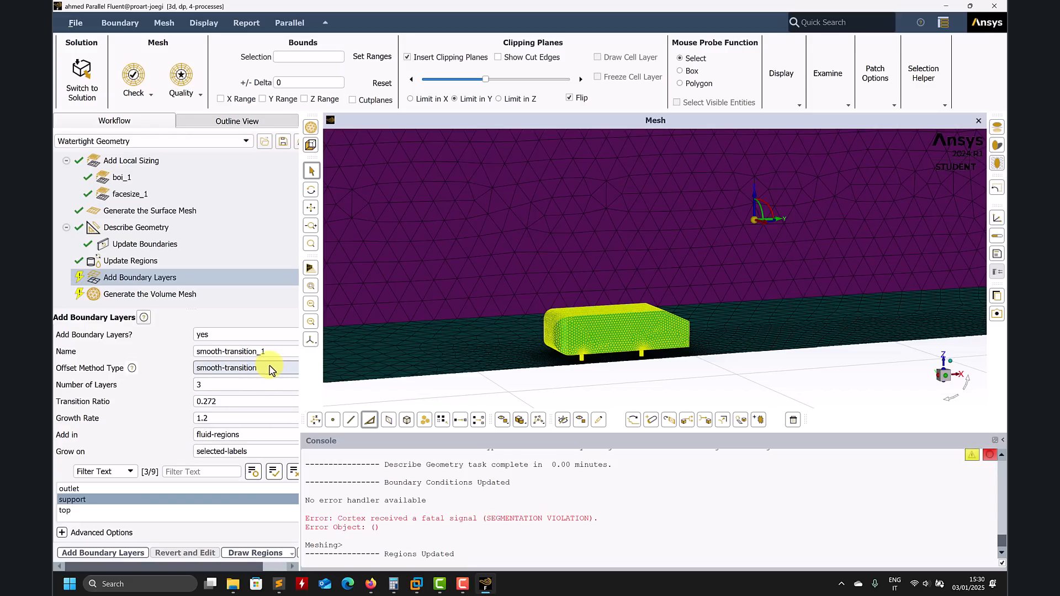
double_click(210, 383)
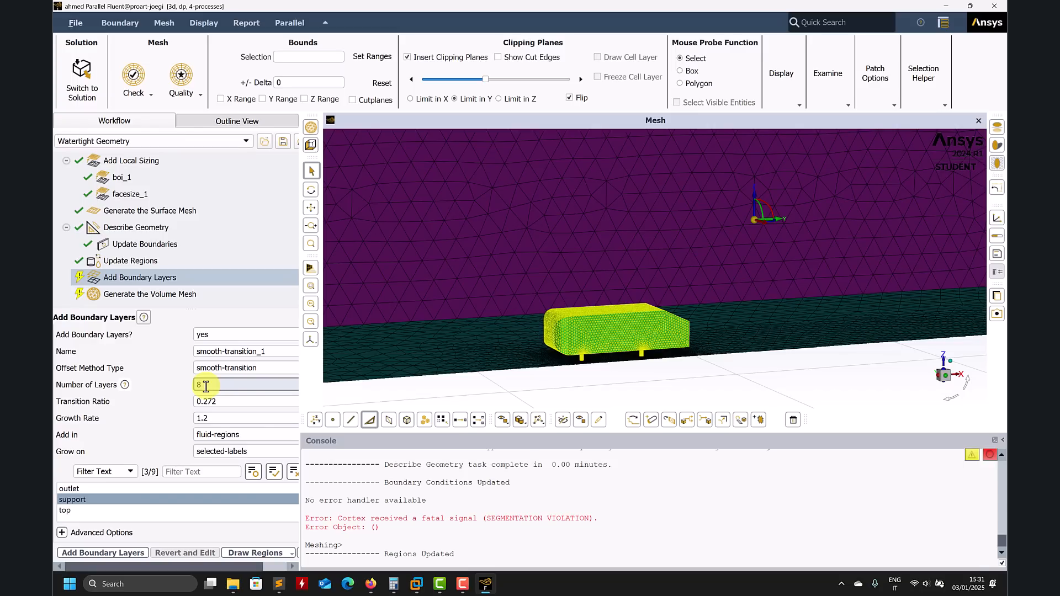
click(97, 553)
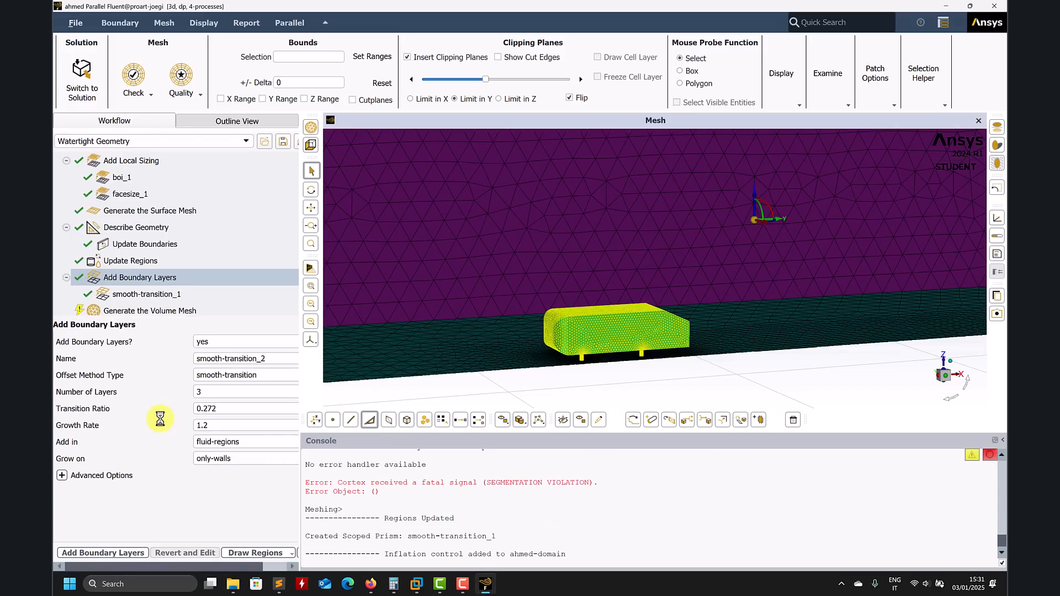
Step: Set the volume mesh to fill with hexcore, check the global boundary layer settings and generate the volume mesh
click(133, 294)
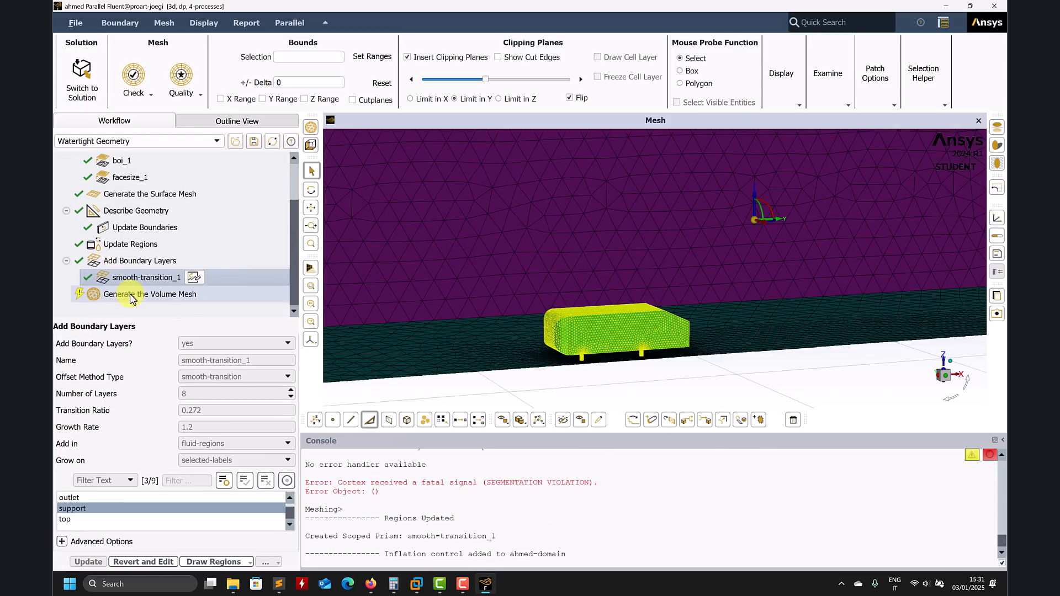
click(132, 296)
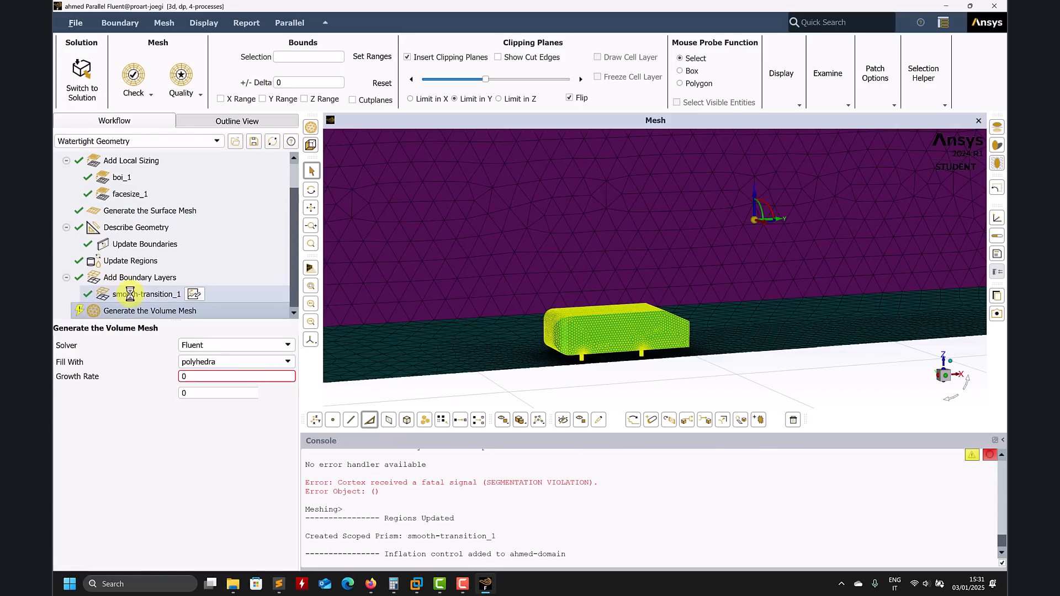
click(275, 360)
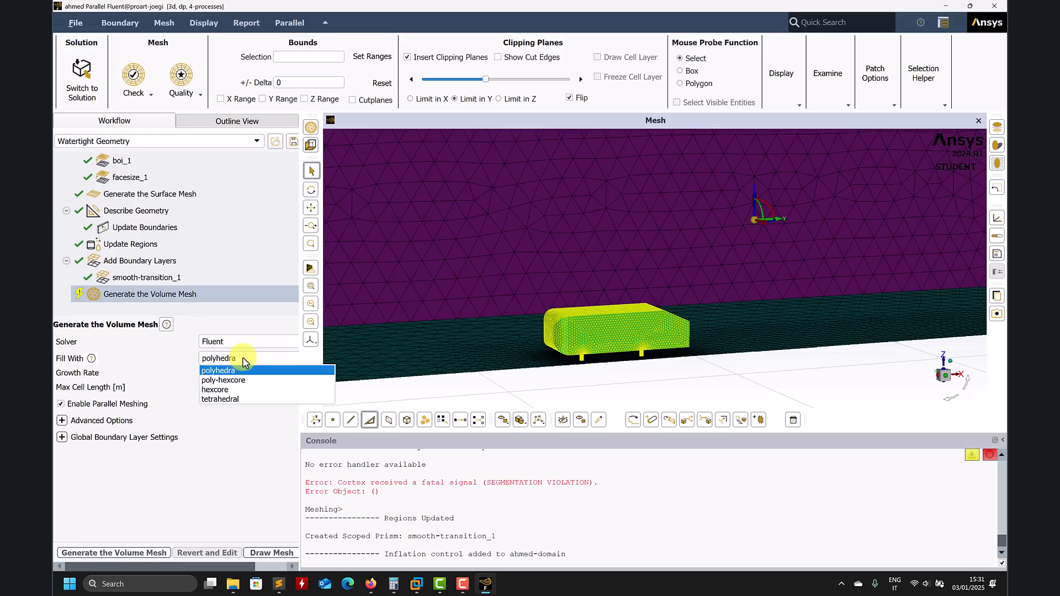
click(216, 389)
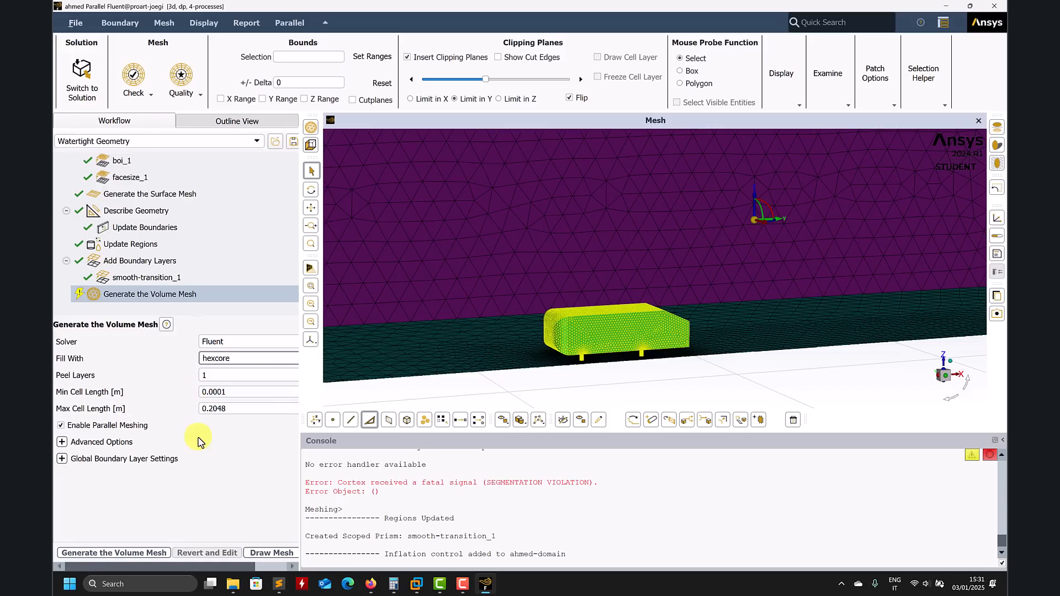
click(62, 459)
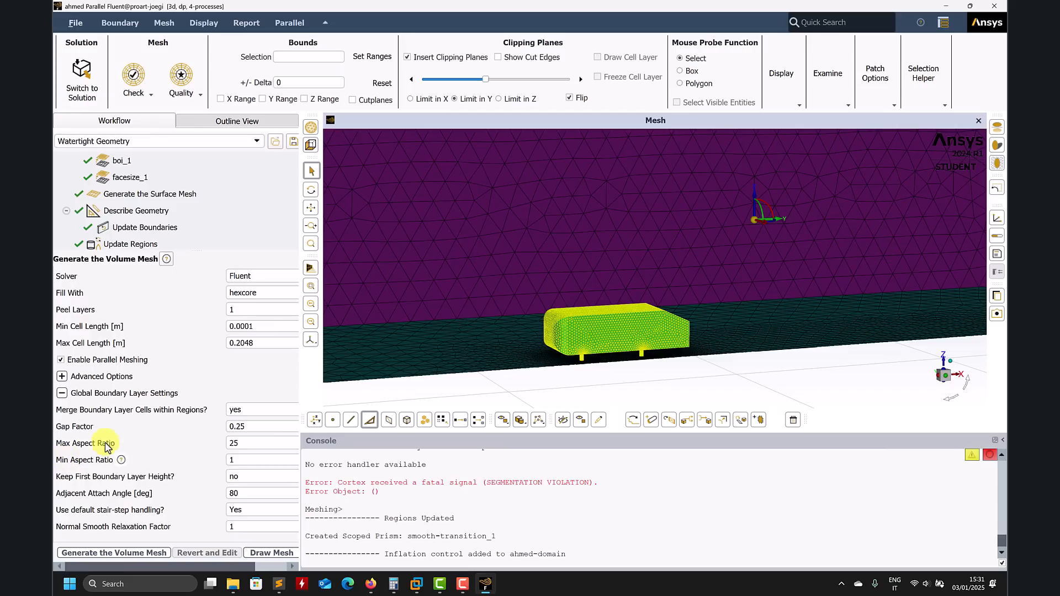
click(62, 392)
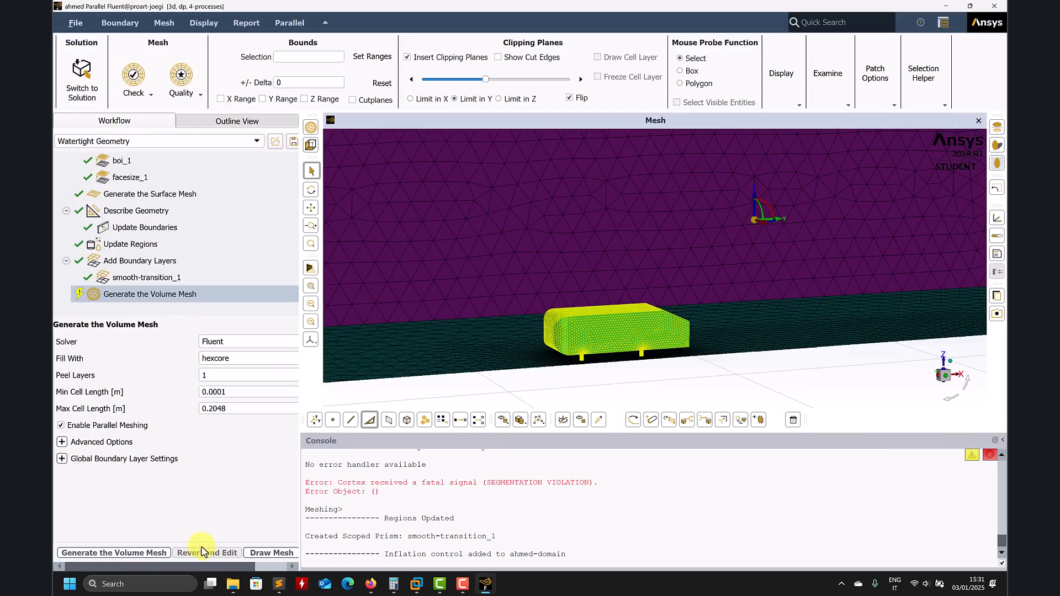
click(121, 553)
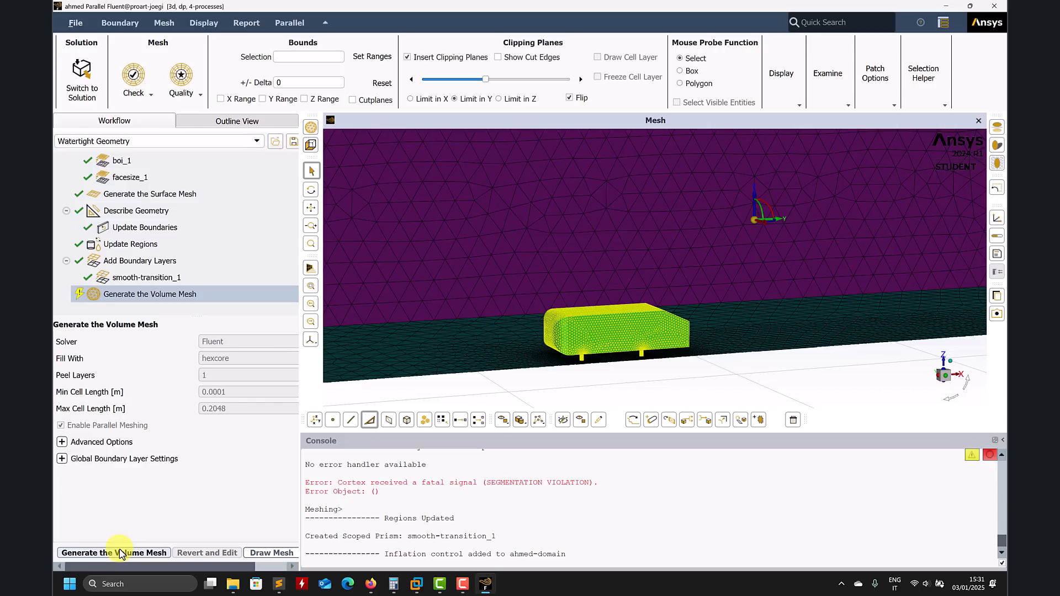
Step: Generate the hexcore volume mesh and check its cell count and minimum orthogonal quality in the console
click(120, 553)
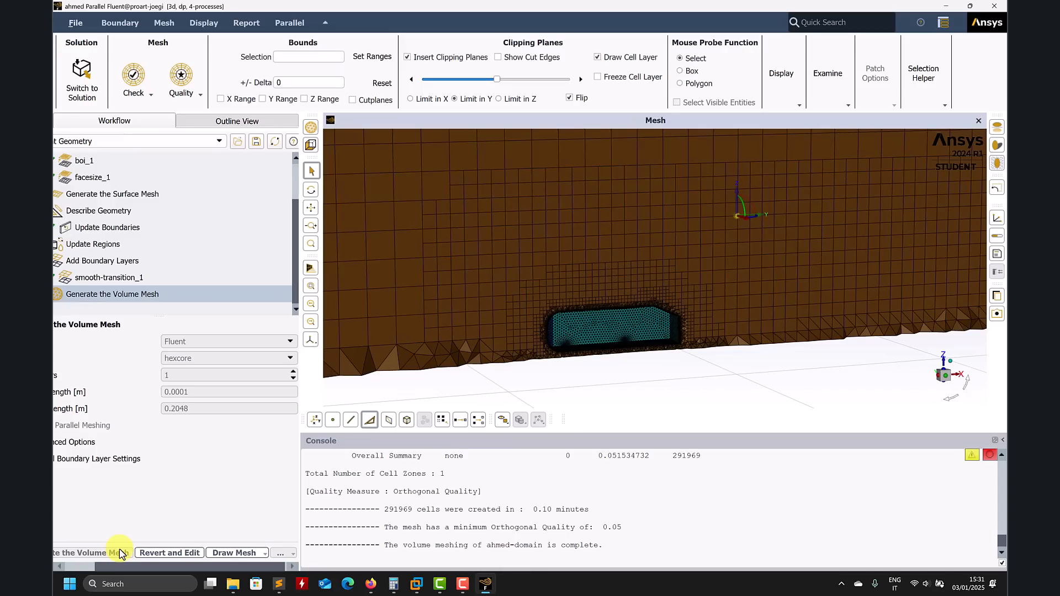
drag(142, 564, 70, 561)
scroll(497, 488, up, 4)
scroll(497, 488, down, 2)
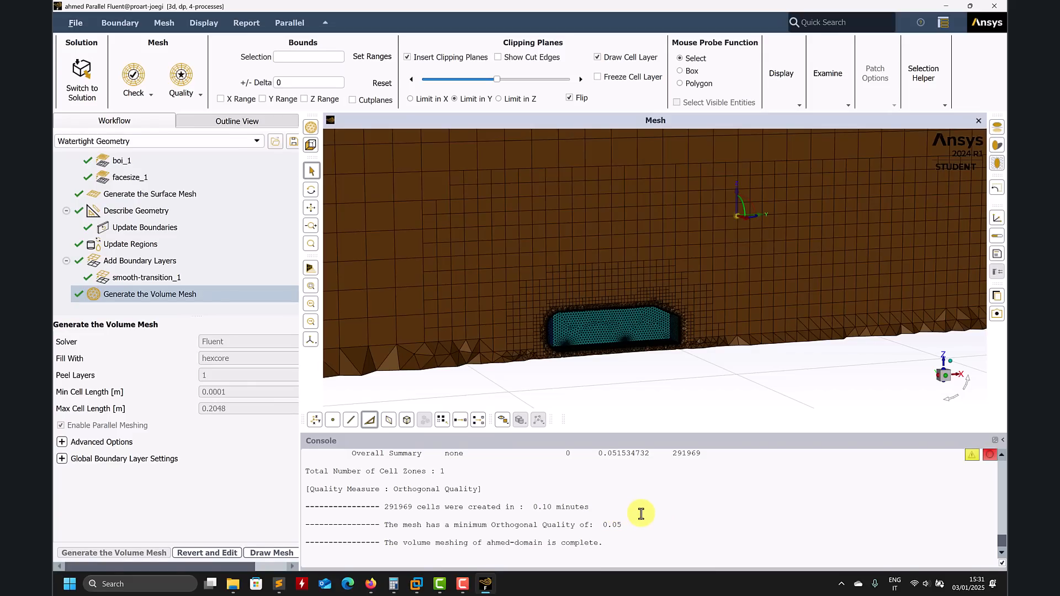
scroll(639, 516, up, 2)
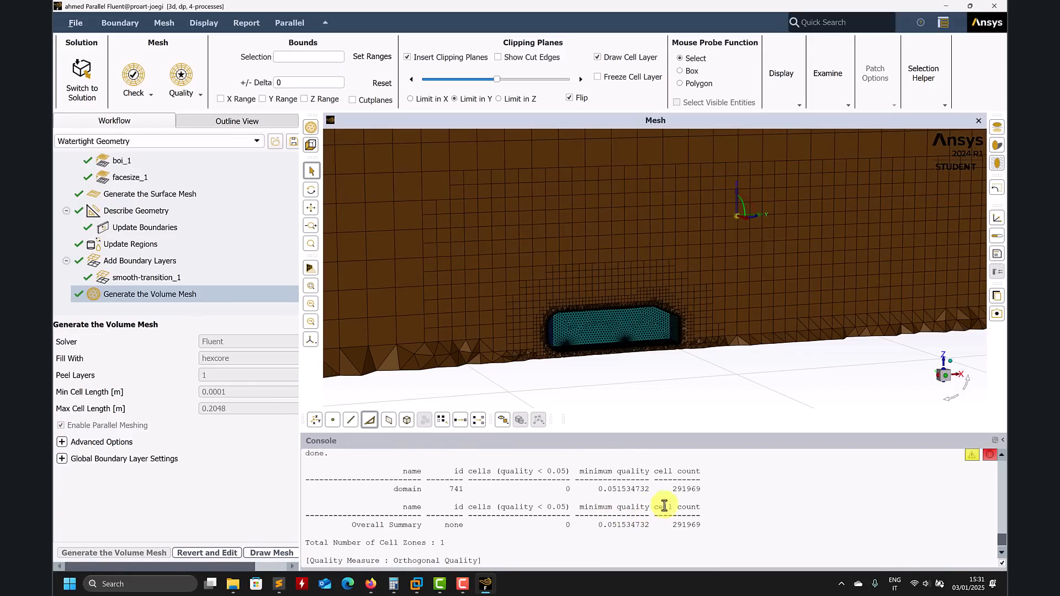
scroll(626, 500, down, 2)
Step: Examine the clipped hexcore mesh across the flow domain, around the Ahmed body and near the domain walls
scroll(552, 304, down, 3)
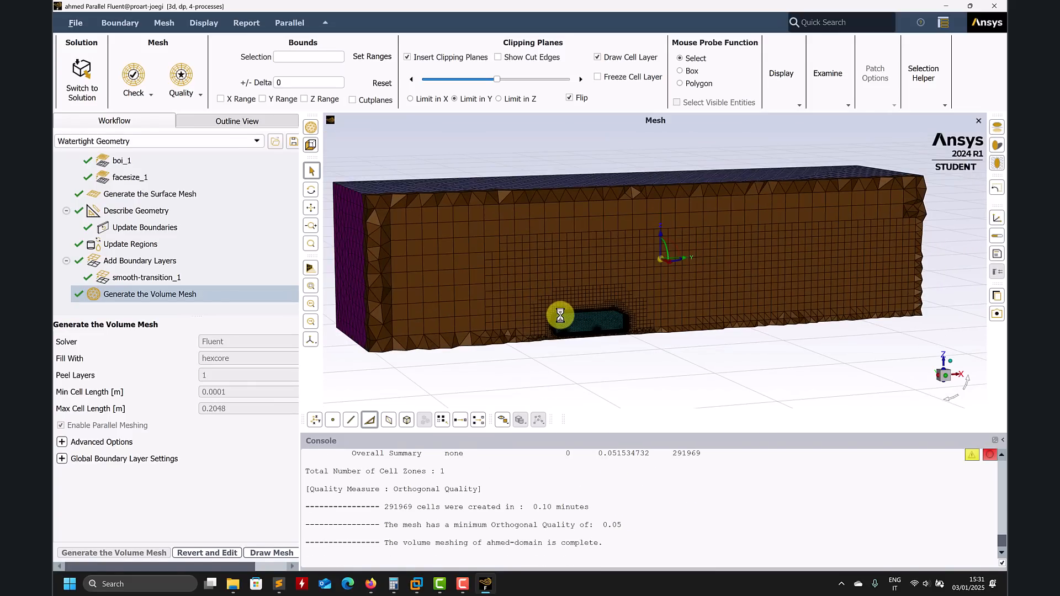
scroll(607, 301, down, 3)
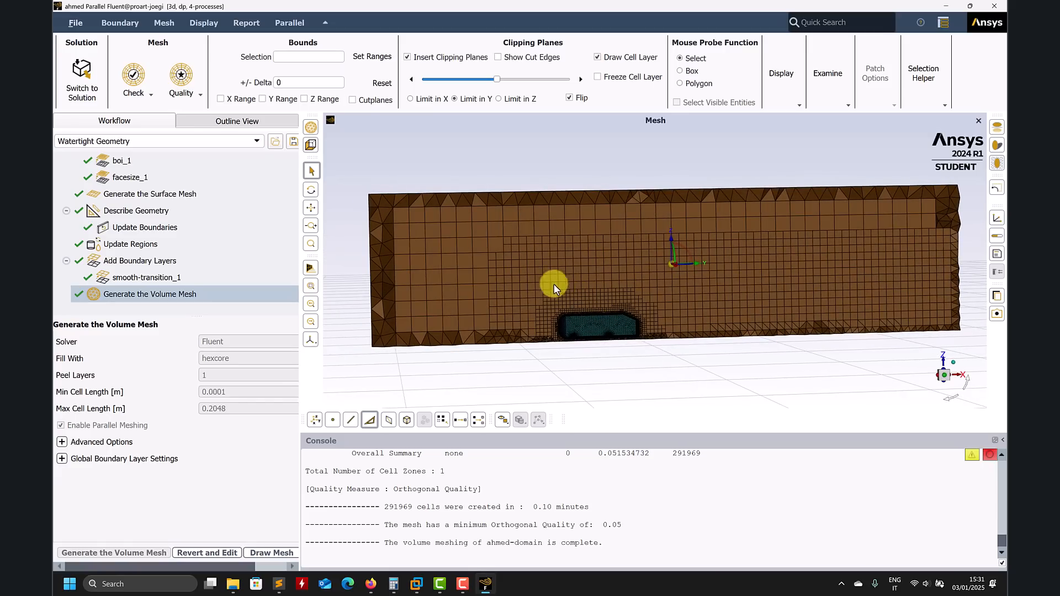
scroll(521, 284, up, 3)
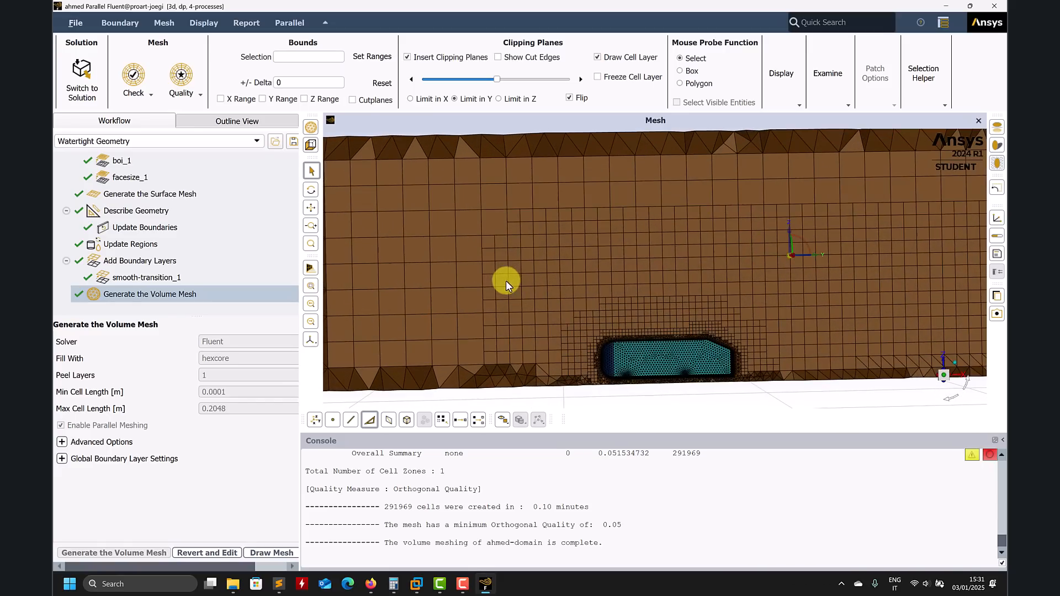
scroll(491, 285, down, 2)
scroll(711, 301, down, 2)
scroll(711, 303, up, 3)
scroll(653, 303, down, 2)
drag(639, 310, 731, 276)
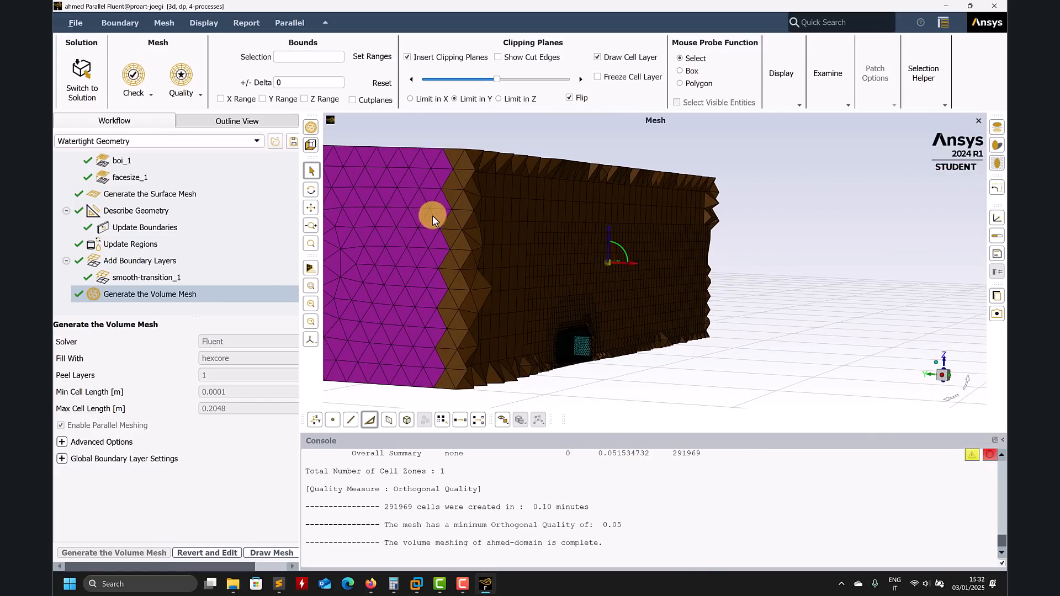
drag(432, 219, 400, 298)
drag(423, 260, 353, 326)
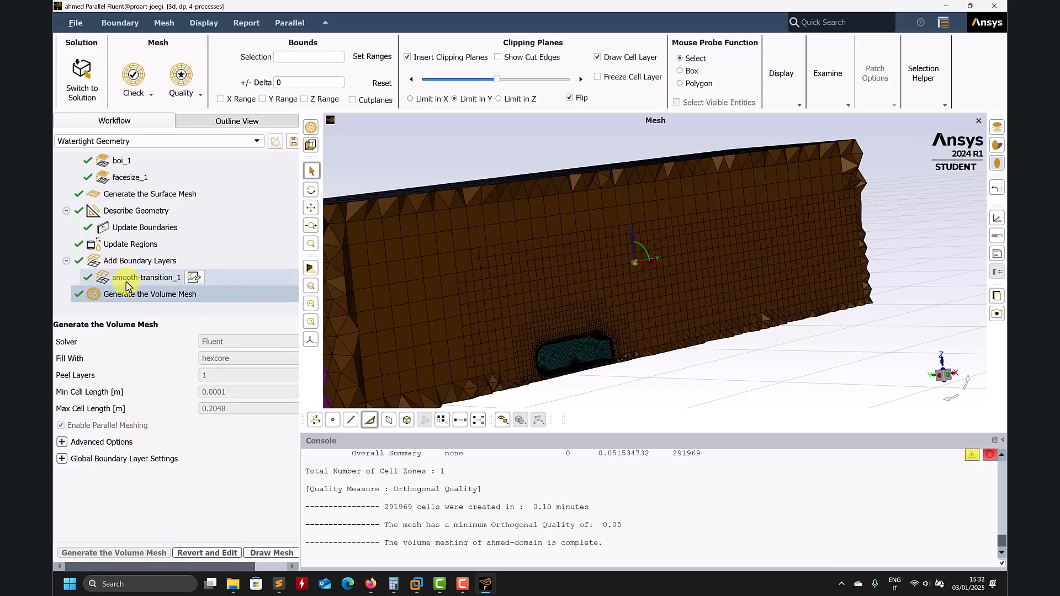
Step: Revert the volume mesh task, change the fill type to poly-hexcore and regenerate the volume mesh
click(203, 554)
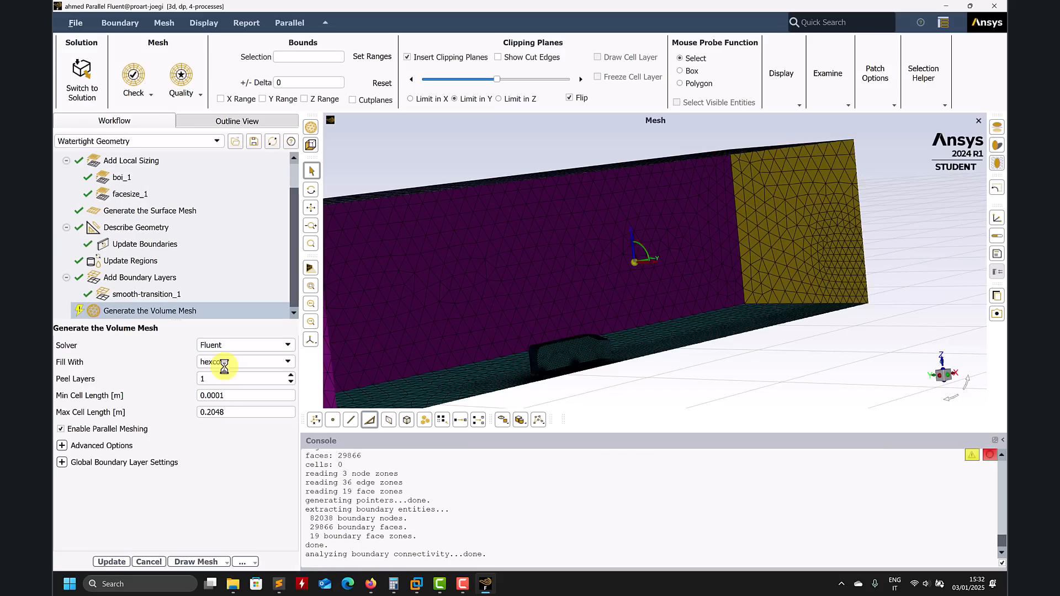
click(256, 346)
click(255, 348)
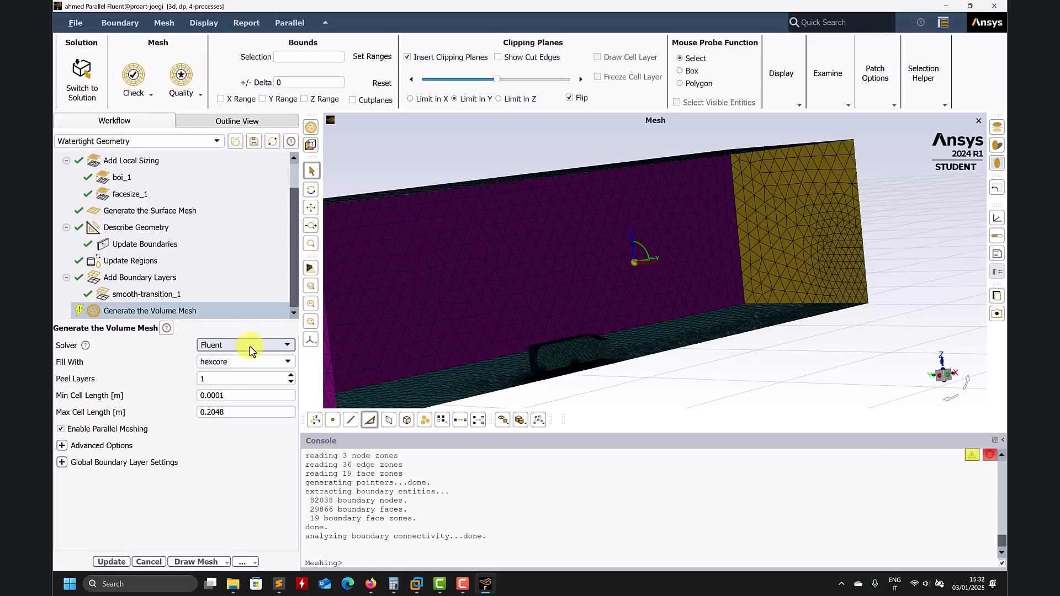
click(240, 362)
click(235, 383)
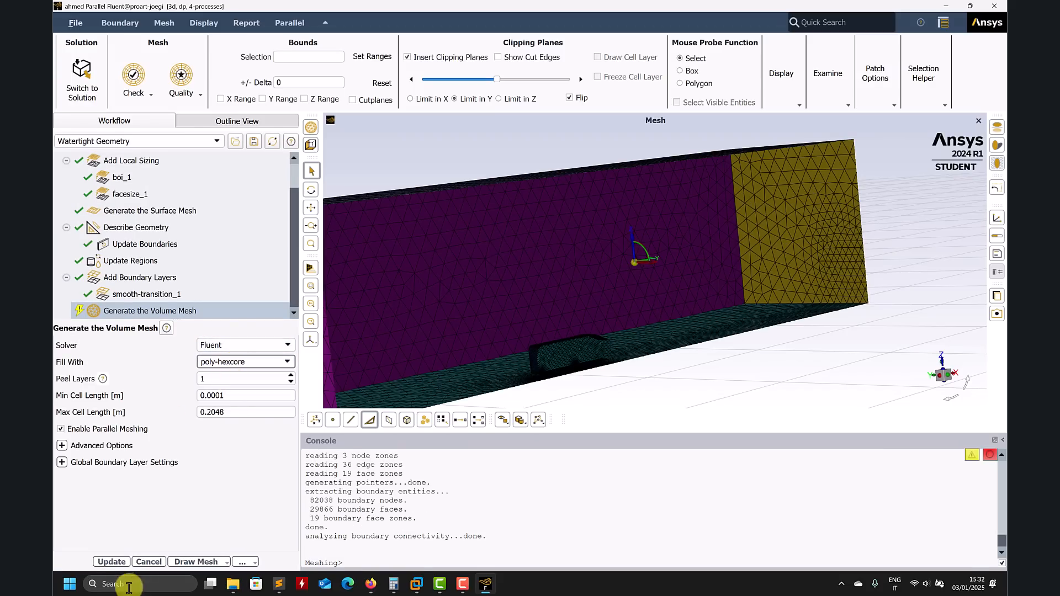
click(112, 561)
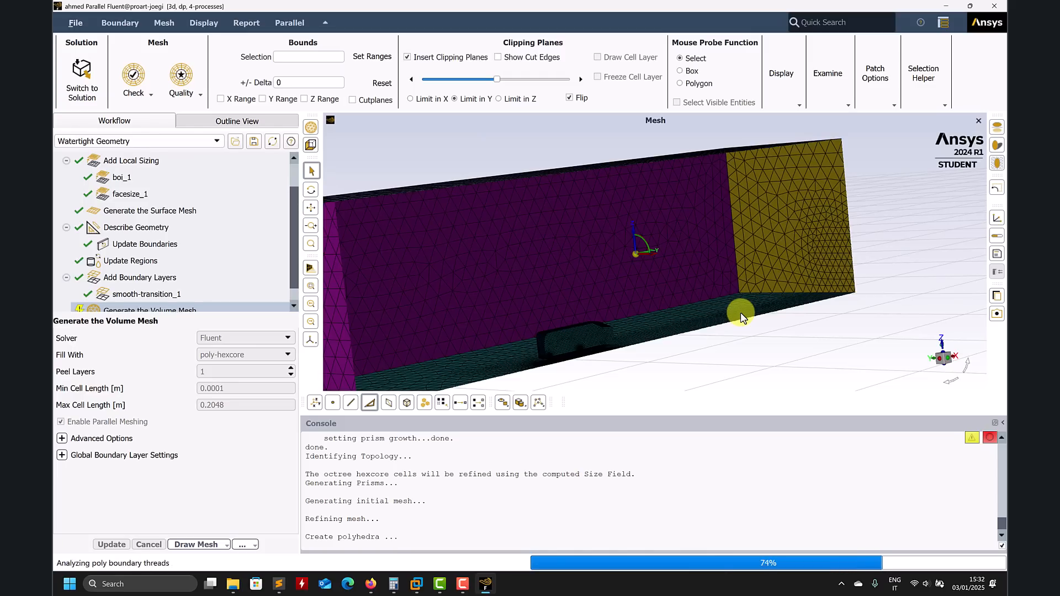
Step: Examine the clipped poly-hexcore mesh over the whole domain and the boundary layers around the Ahmed body
drag(694, 321, 668, 304)
scroll(539, 259, up, 4)
drag(538, 259, 492, 232)
scroll(677, 335, up, 3)
drag(677, 334, 484, 270)
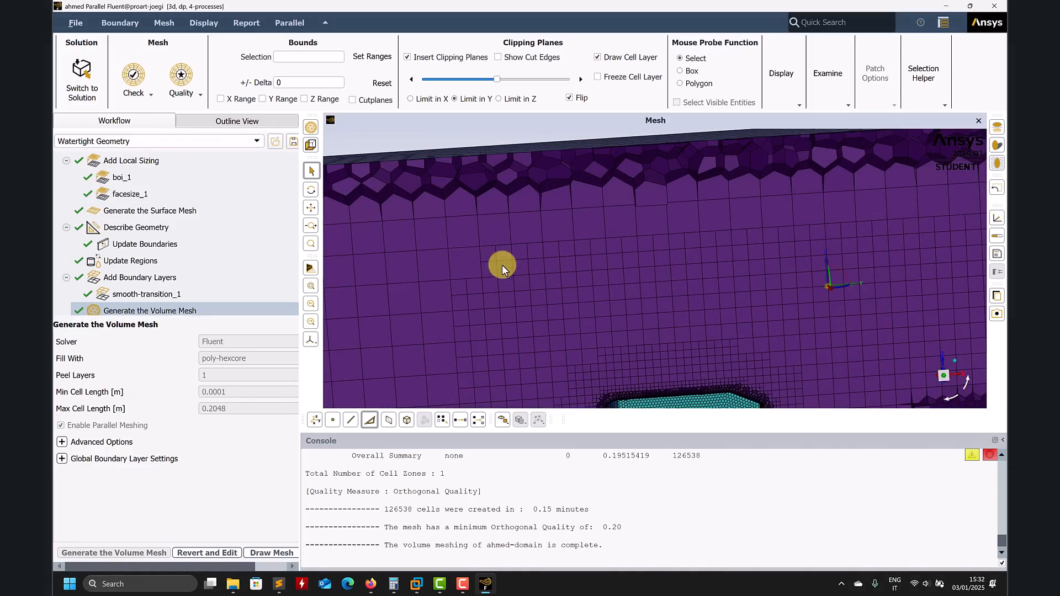
scroll(700, 310, down, 5)
scroll(731, 350, down, 5)
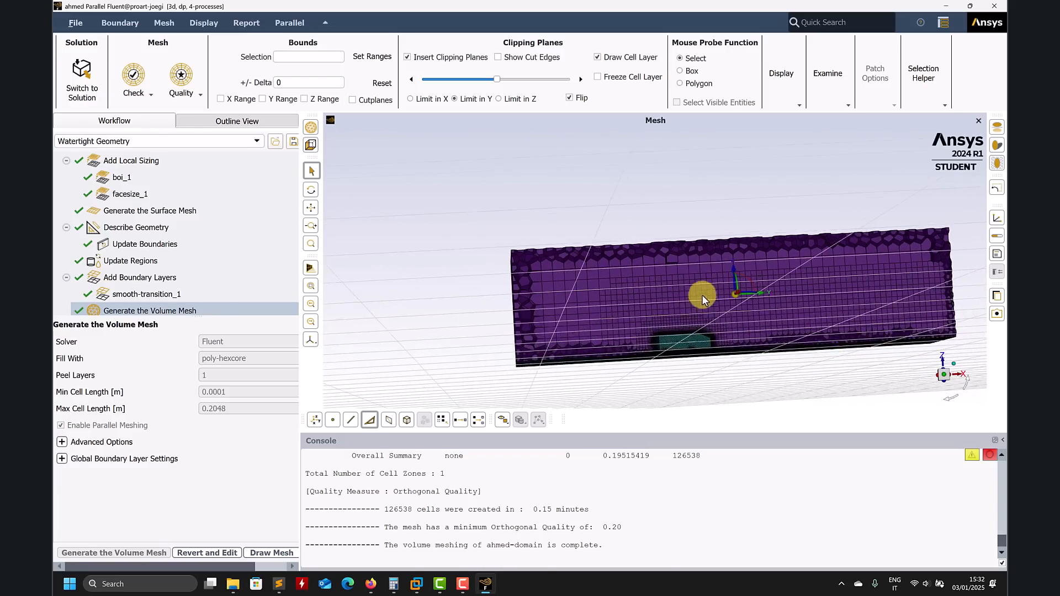
scroll(694, 328, up, 10)
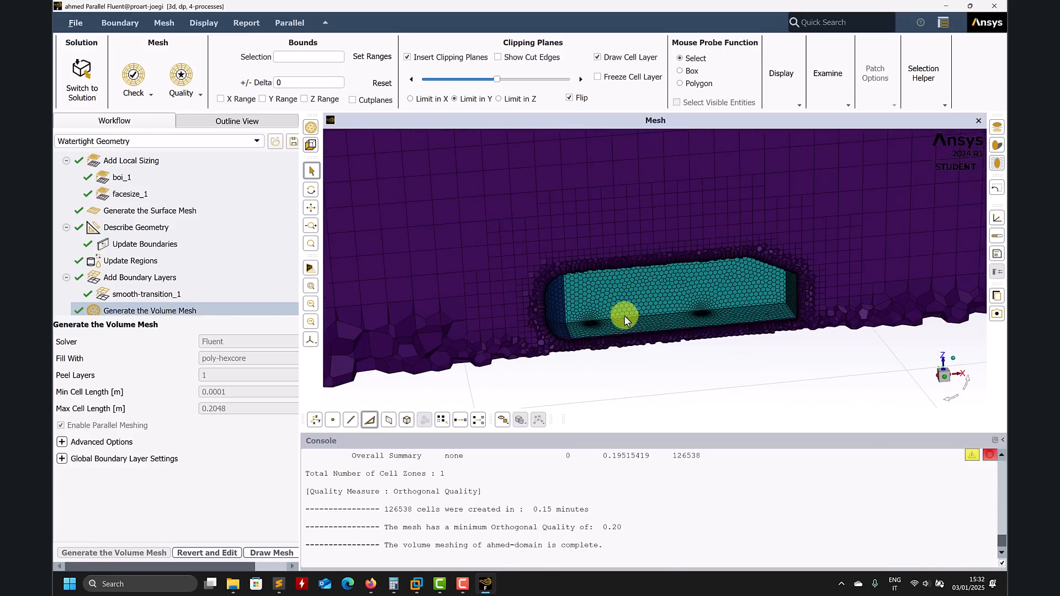
drag(561, 316, 751, 317)
scroll(748, 322, down, 8)
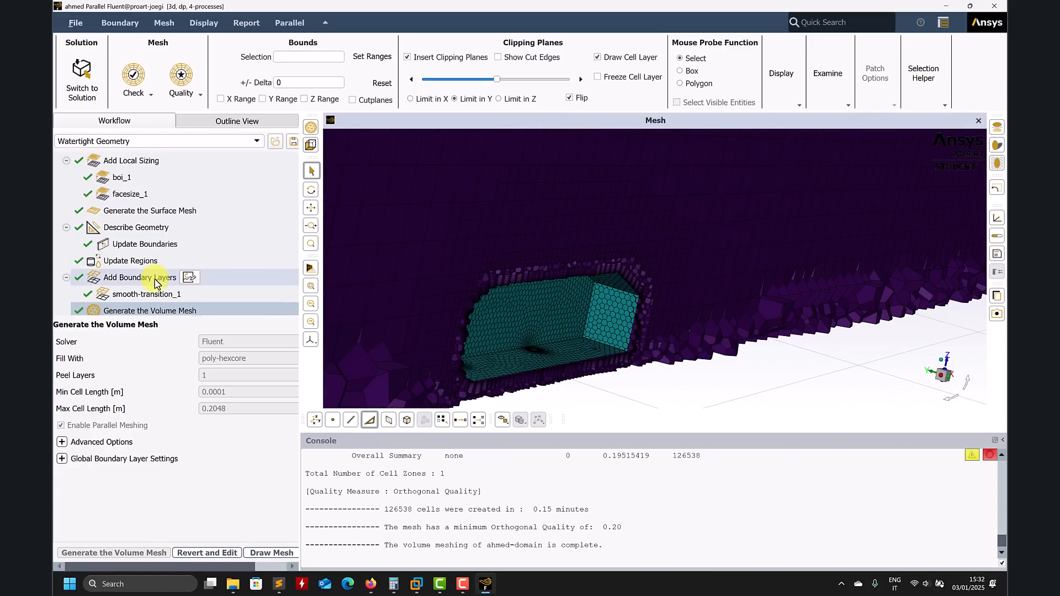
Step: Change the body's boundary layers to the last-ratio offset method with 15 layers and a first height of 0.0001 m, and update the task
click(142, 293)
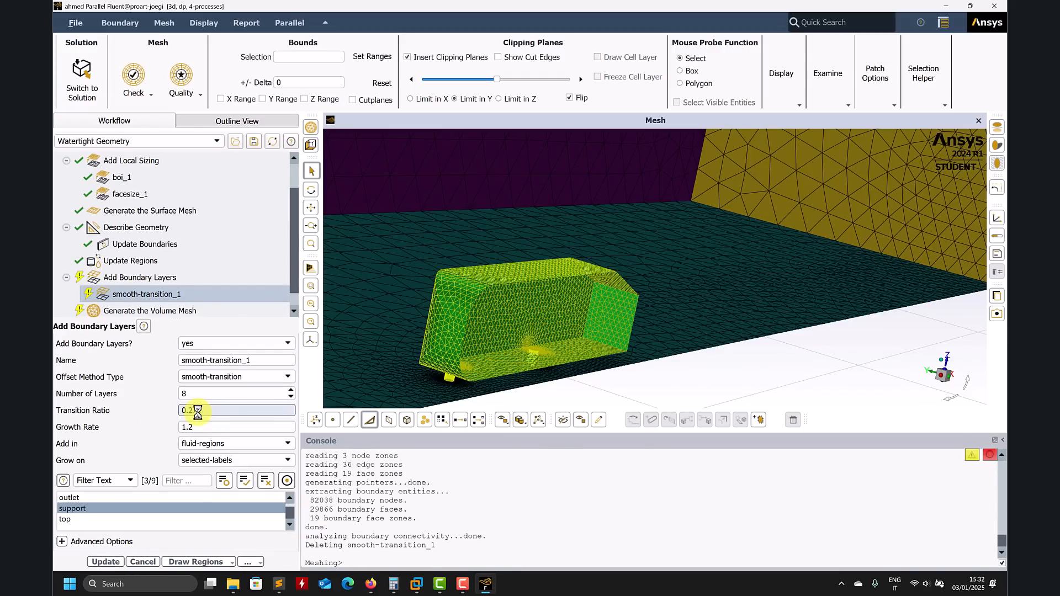
click(288, 378)
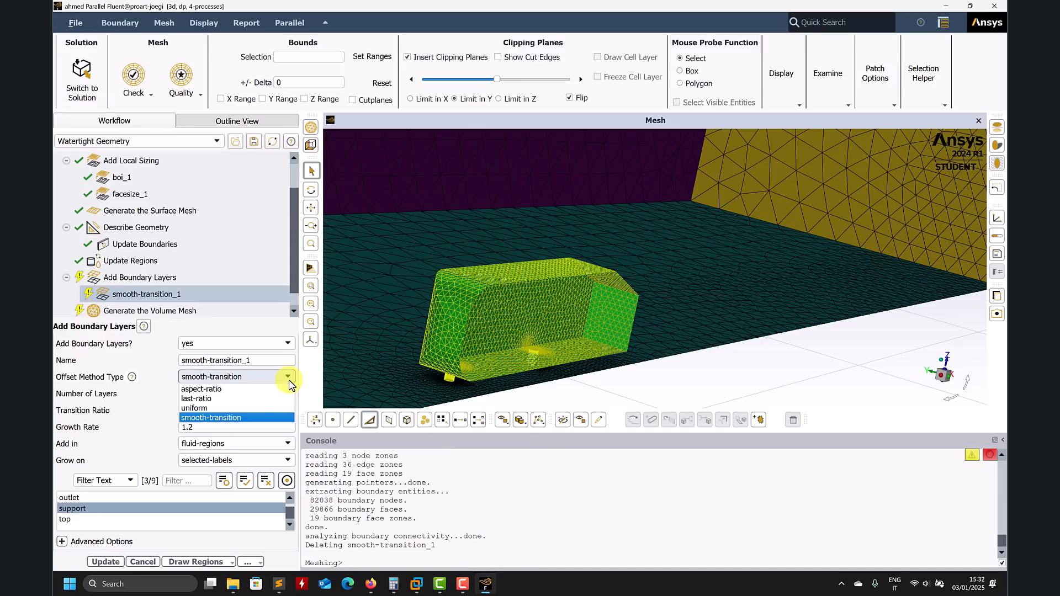
click(213, 399)
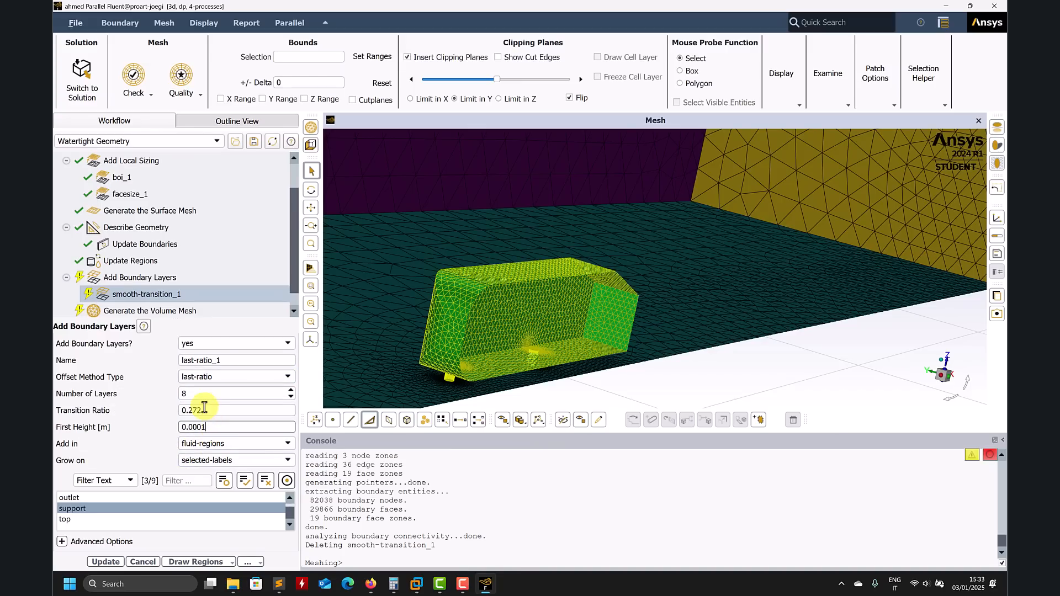
double_click(198, 394)
text(15)
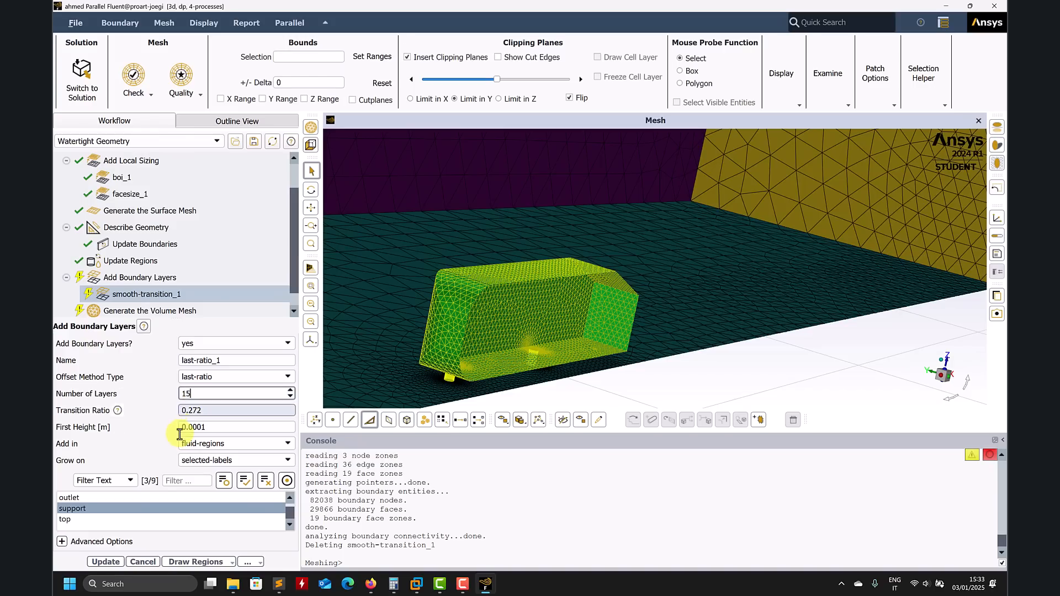
click(208, 428)
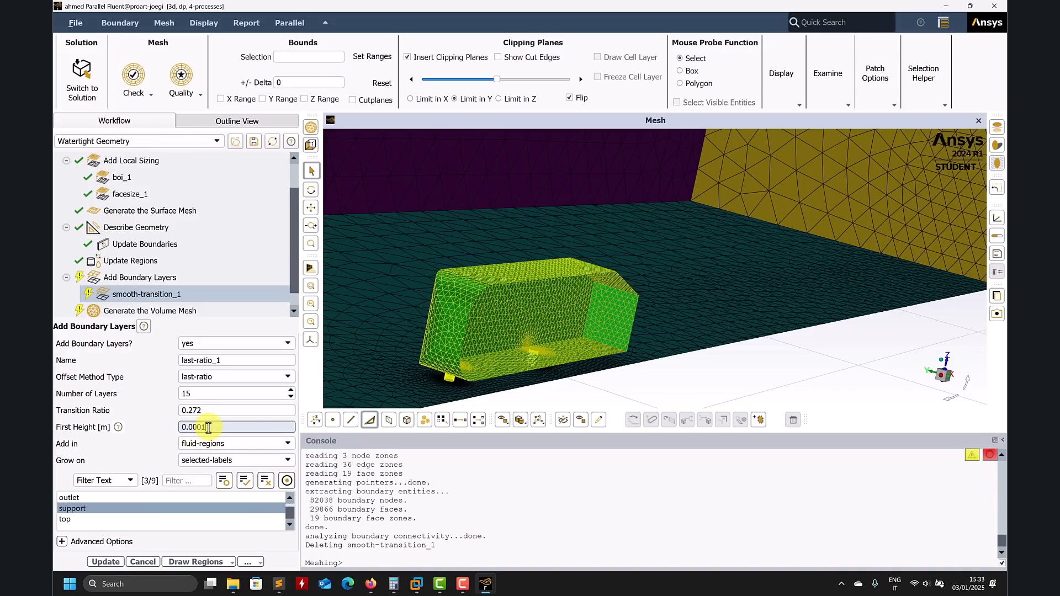
drag(201, 428, 175, 428)
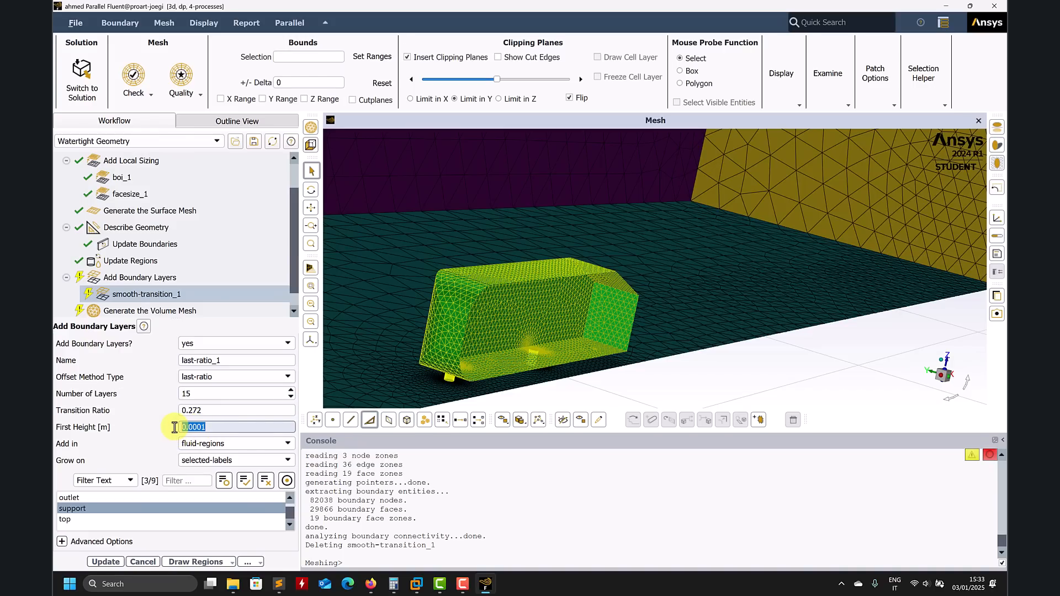
scroll(506, 284, up, 2)
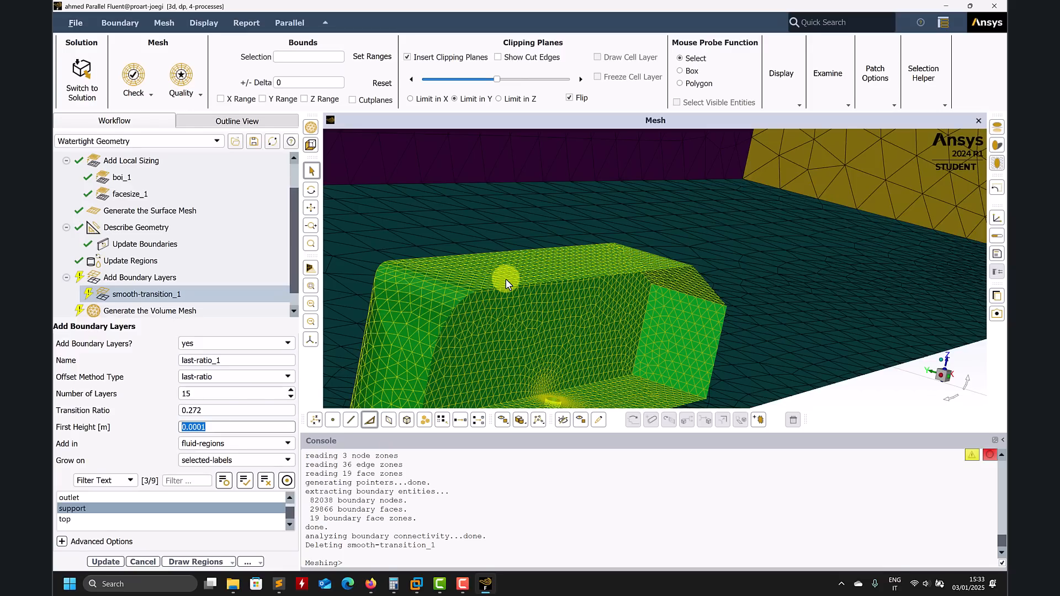
click(109, 562)
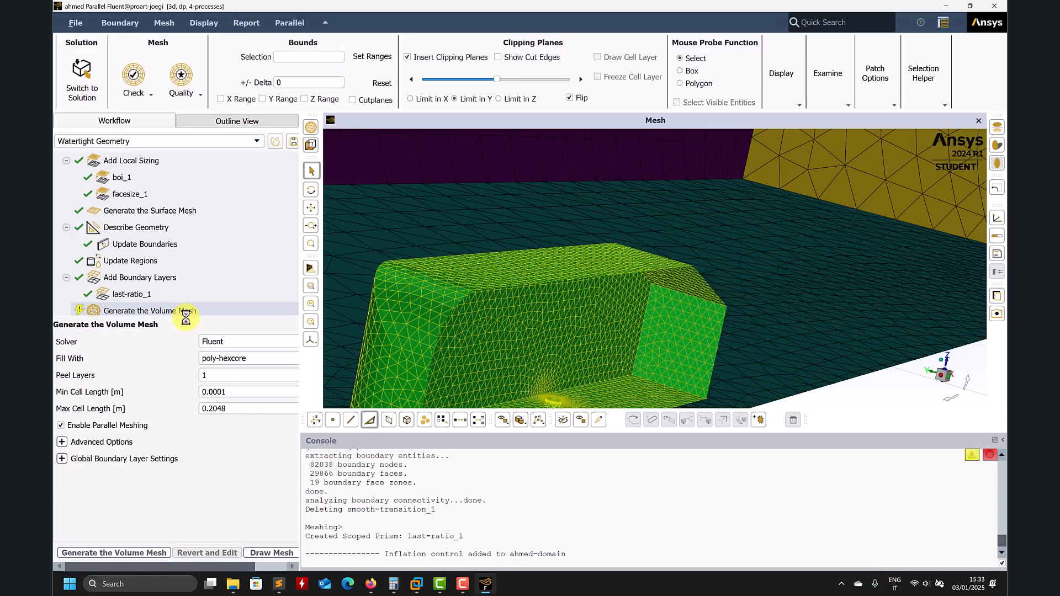
Step: Regenerate the poly-hexcore volume mesh with the 15 last-ratio boundary layers
click(113, 552)
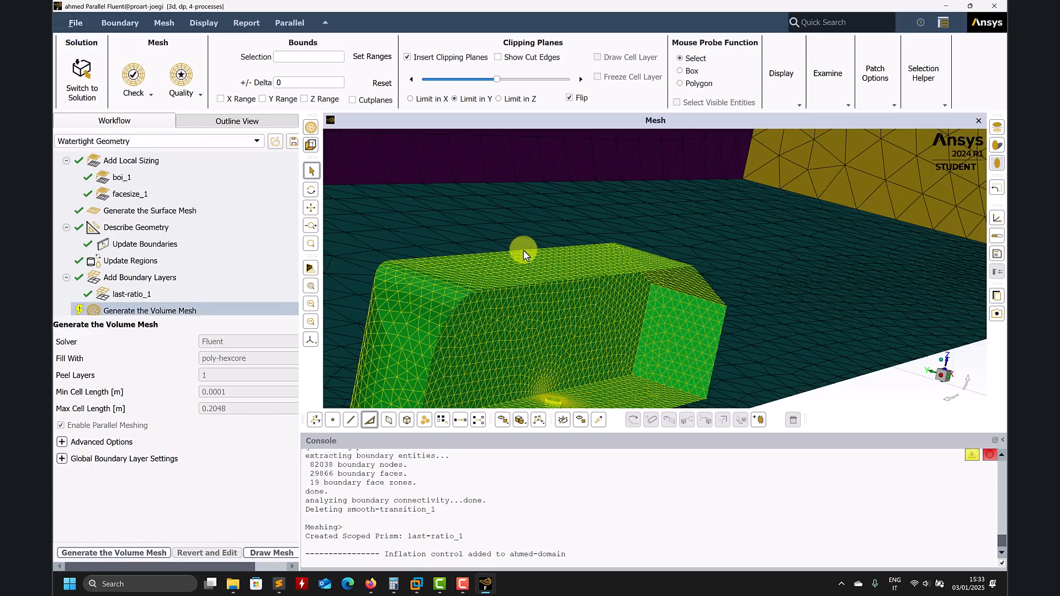
scroll(194, 250, down, 1)
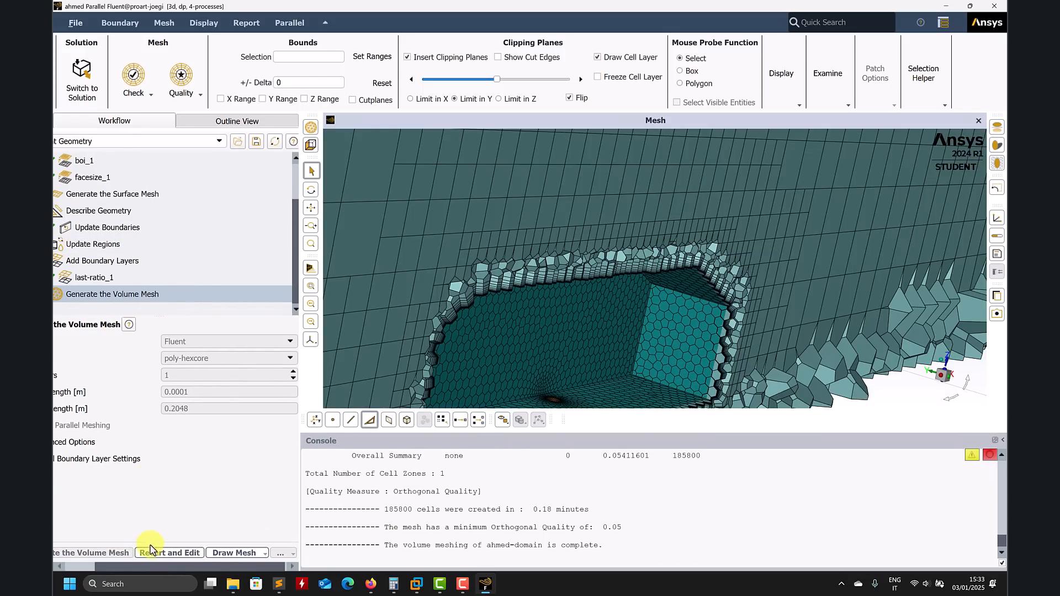
drag(137, 567, 77, 541)
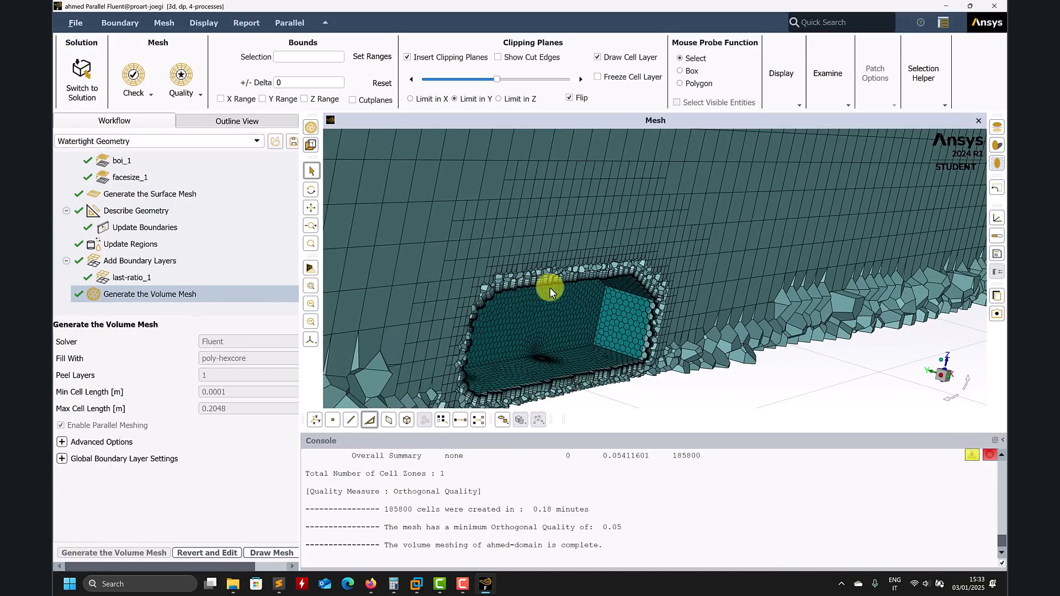
Step: Examine the last-ratio prism layers and their transition to the surrounding cells along the body's front, roof and underside
scroll(518, 291, up, 3)
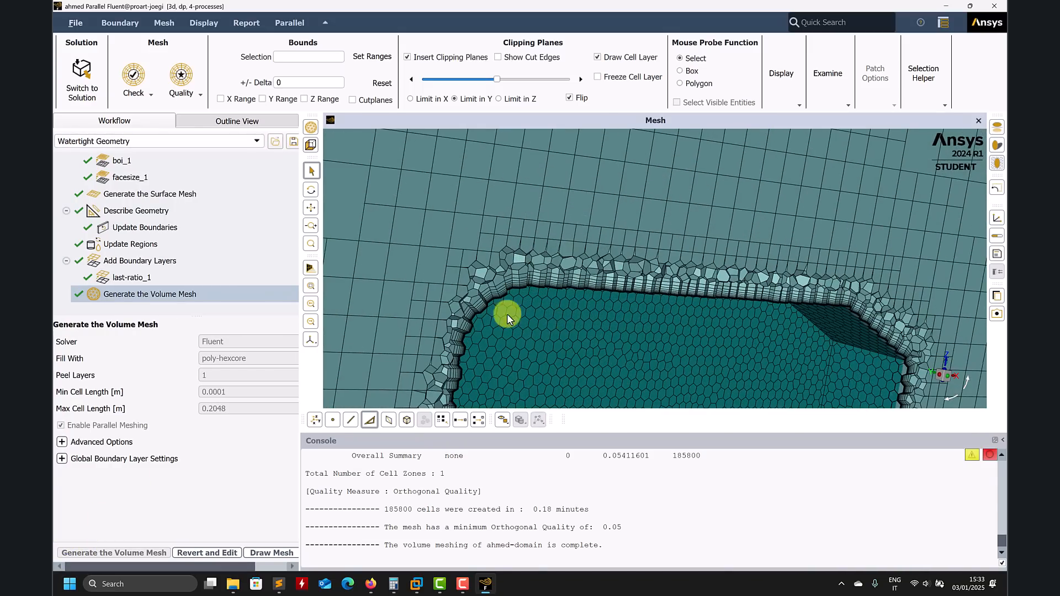
scroll(518, 316, up, 5)
scroll(648, 304, down, 6)
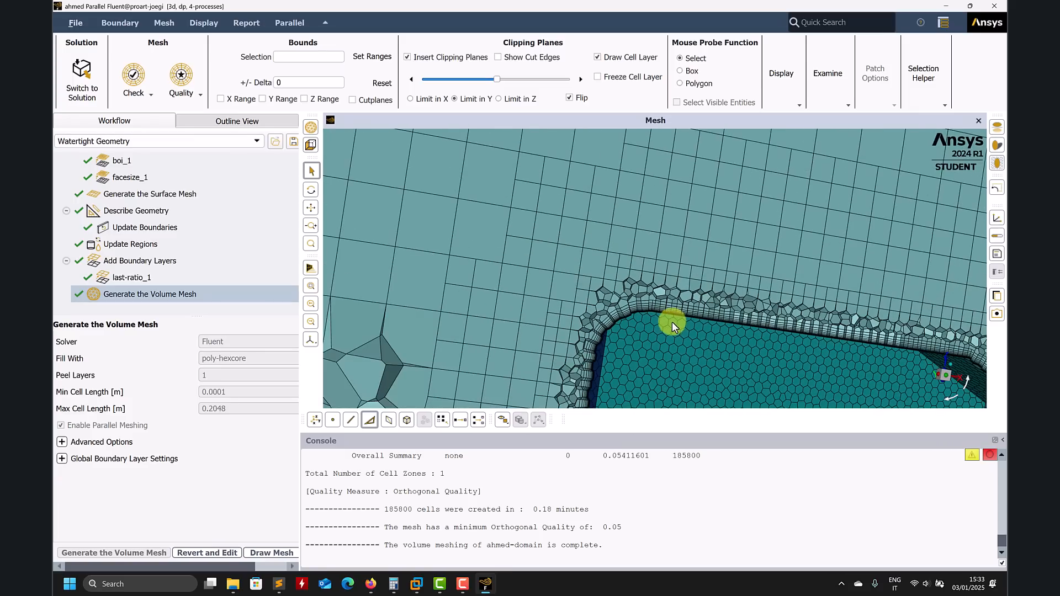
scroll(673, 323, down, 4)
middle_drag(740, 331, 703, 283)
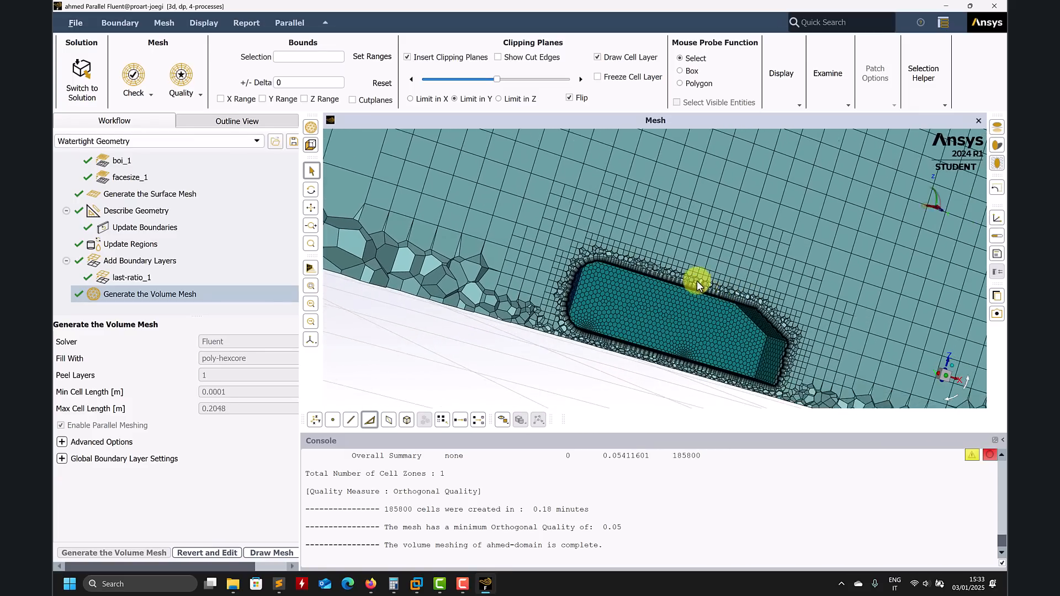
scroll(739, 343, up, 8)
drag(791, 356, 631, 347)
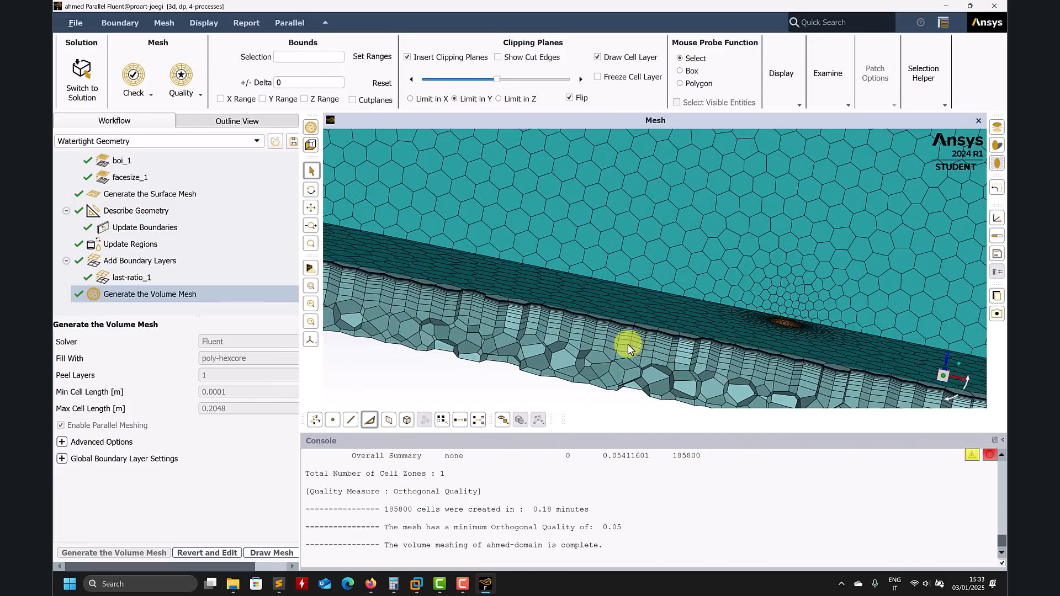
scroll(624, 343, up, 3)
scroll(554, 318, down, 4)
scroll(561, 313, down, 4)
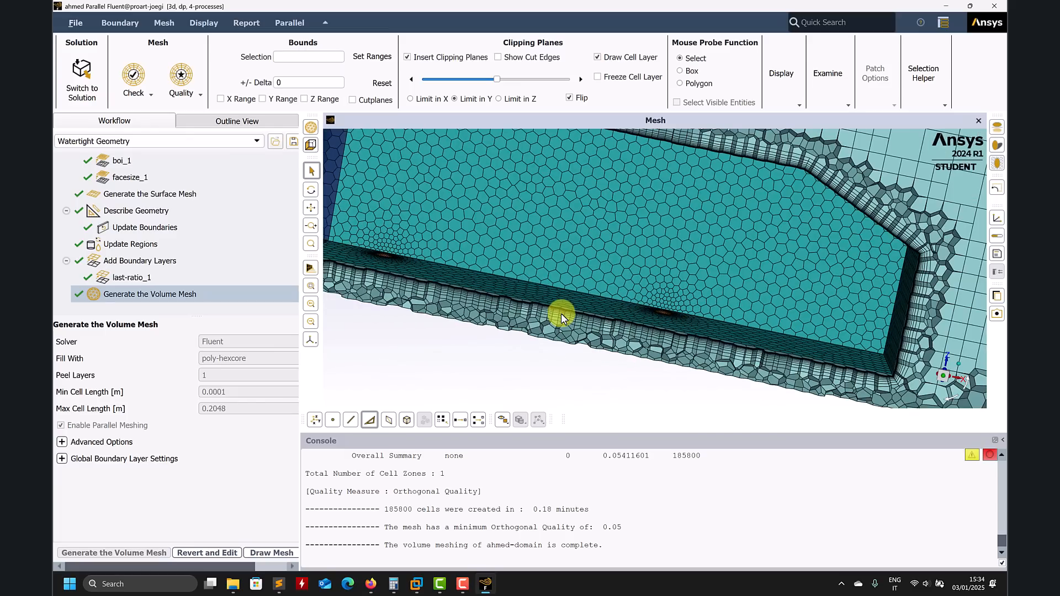
Step: Set the body's last-ratio boundary layers to a first height of 2e-05 m and 18 layers, then regenerate the volume mesh
click(131, 277)
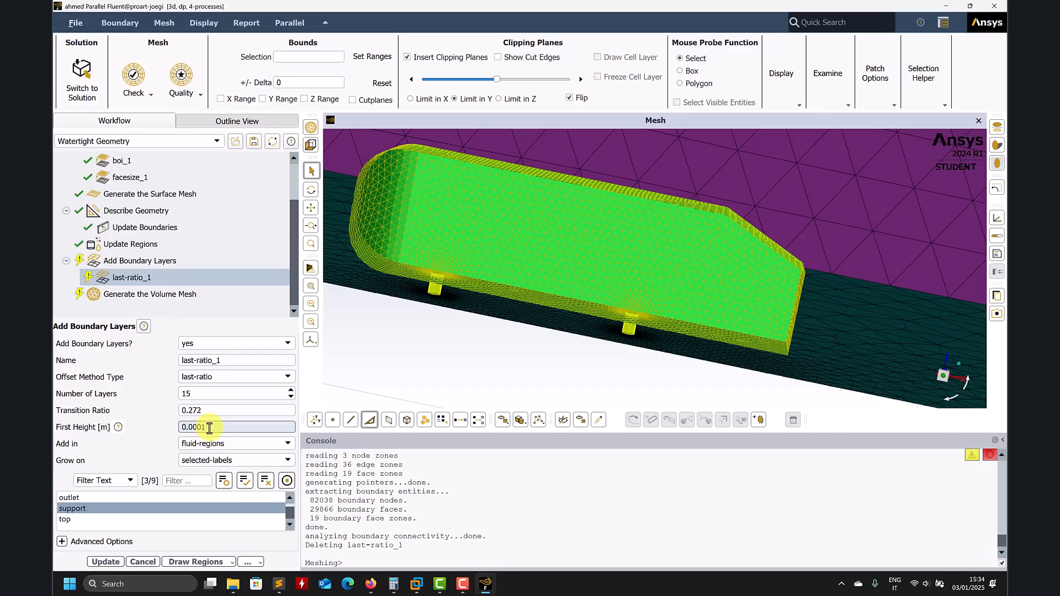
key(BackSpace)
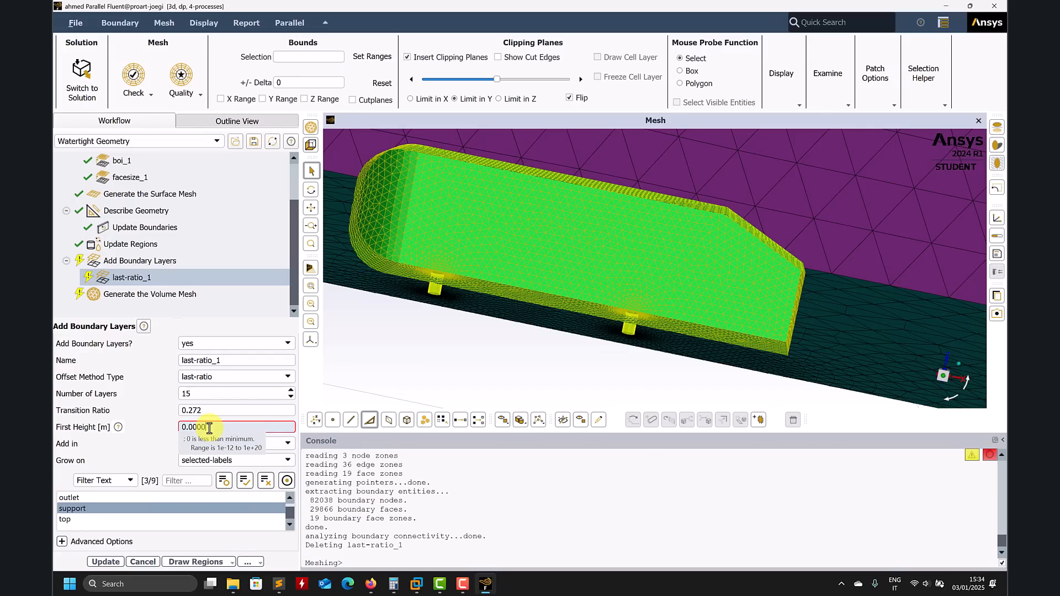
text(2)
double_click(205, 396)
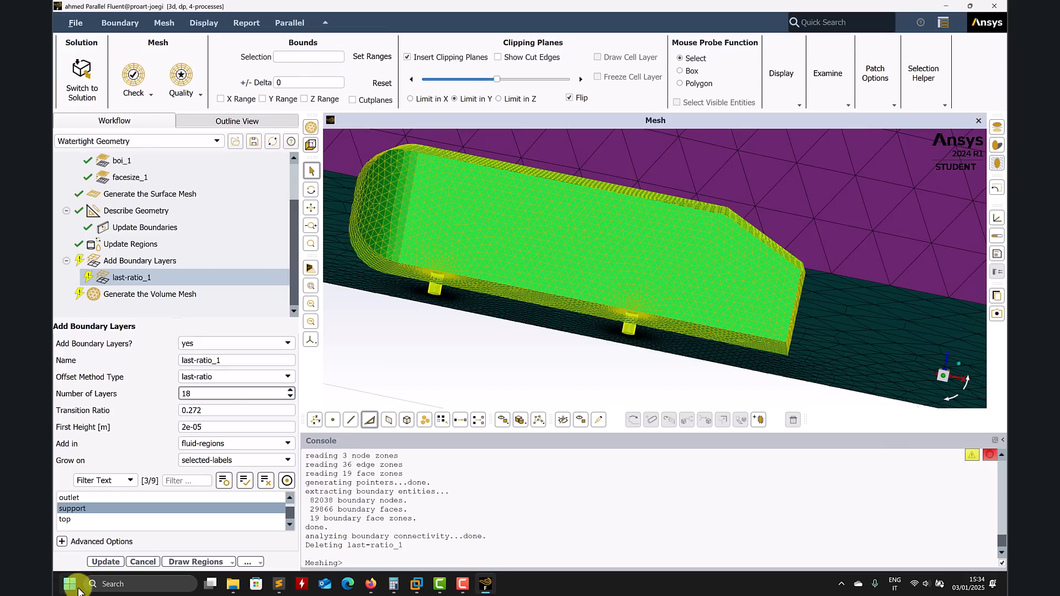
click(105, 561)
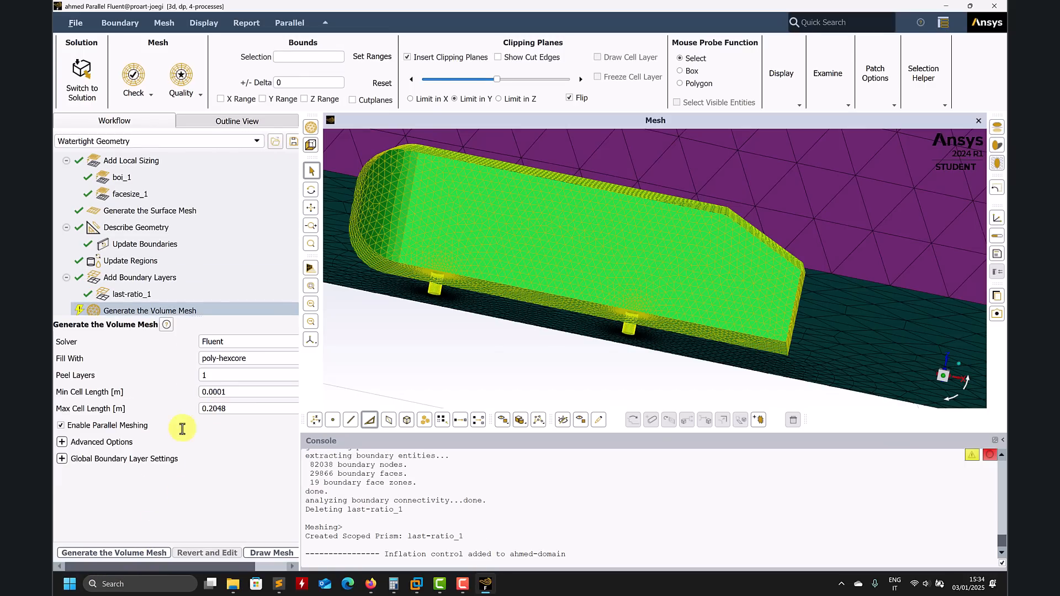
click(102, 553)
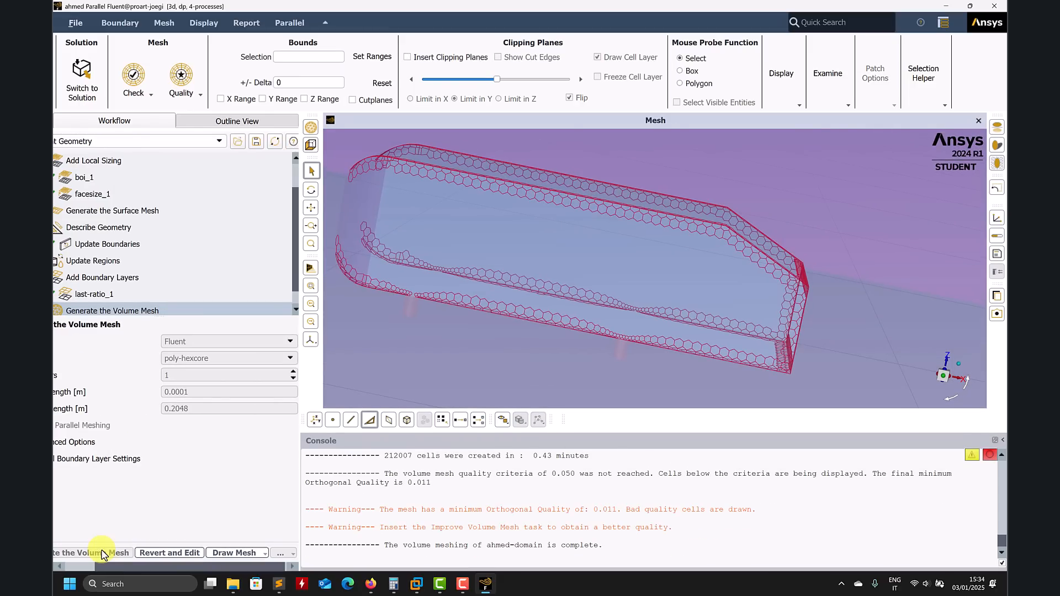
Step: Examine the mesh quality summary and the highlighted poor-quality cells along the Ahmed body's edges
scroll(527, 500, up, 2)
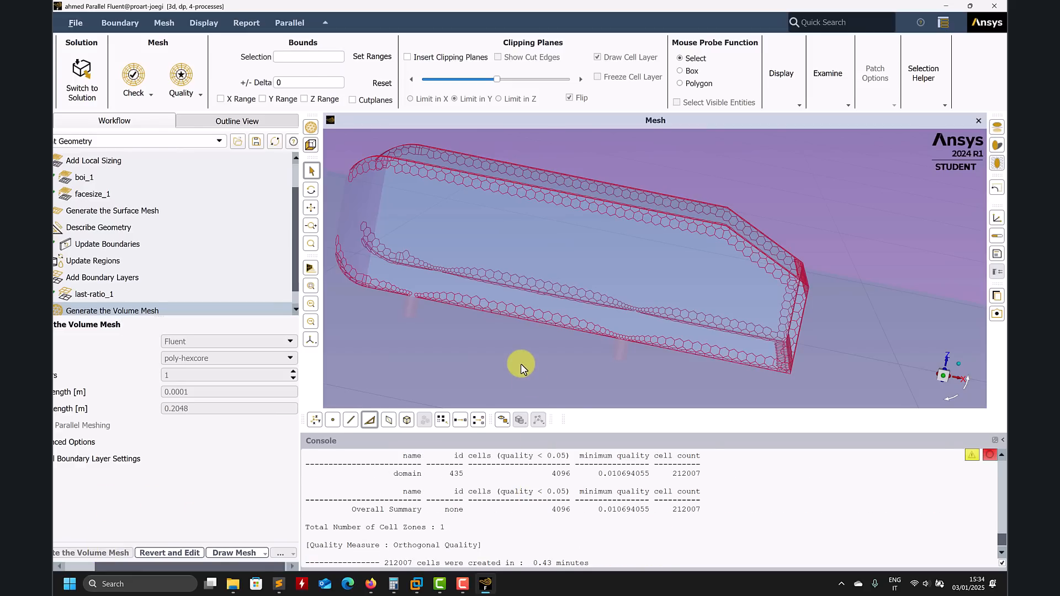
scroll(573, 304, up, 5)
scroll(604, 330, down, 5)
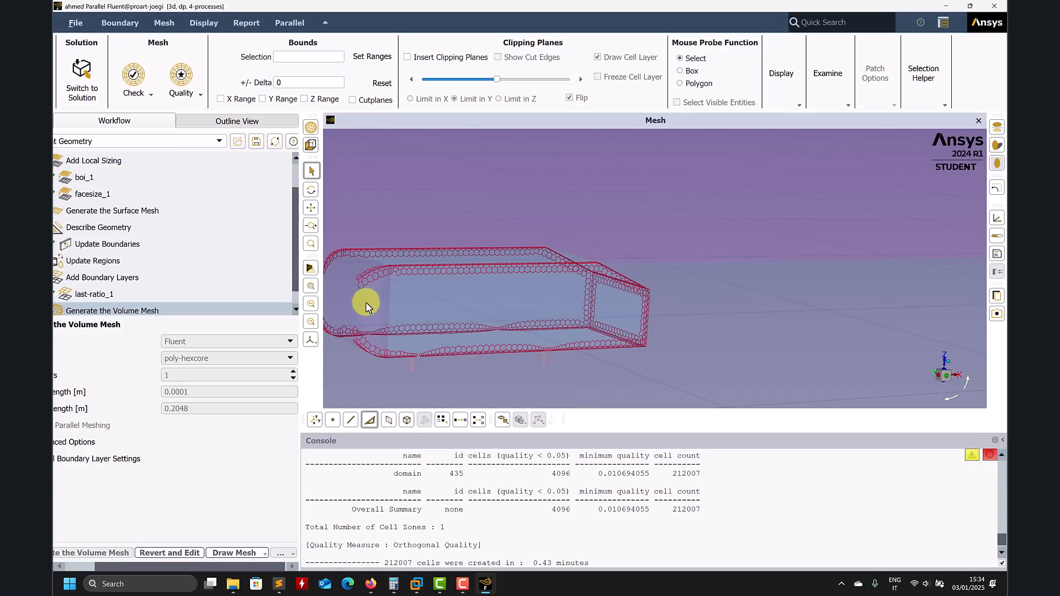
scroll(409, 287, up, 2)
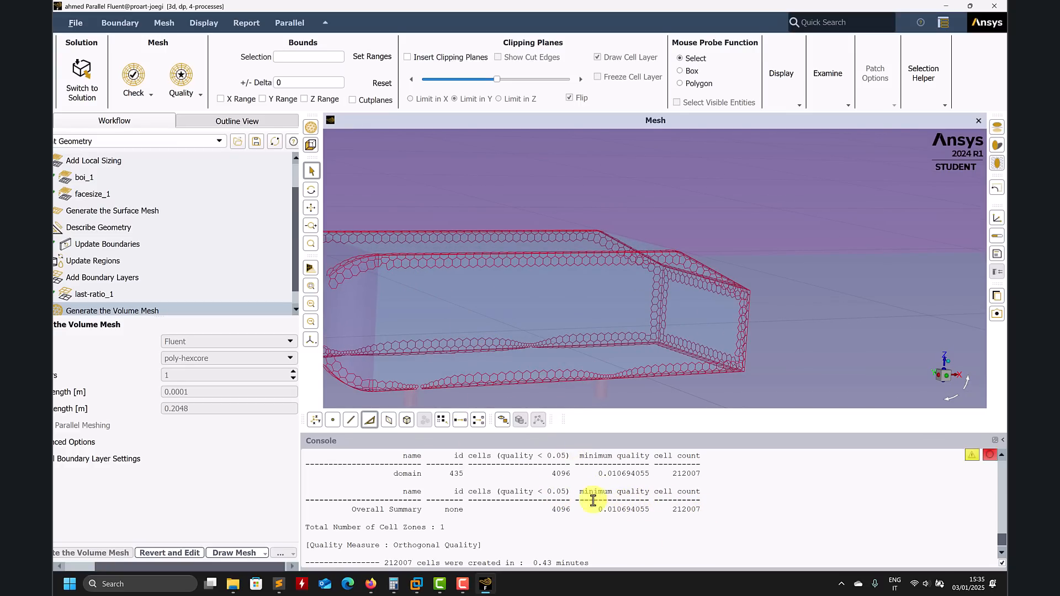
drag(610, 333, 635, 327)
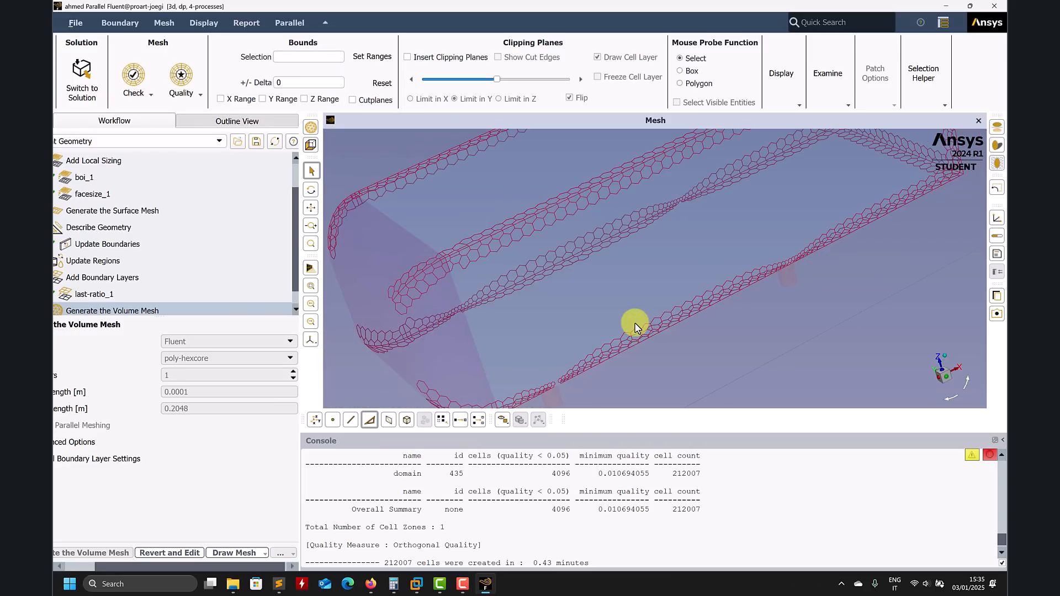
scroll(635, 324, down, 5)
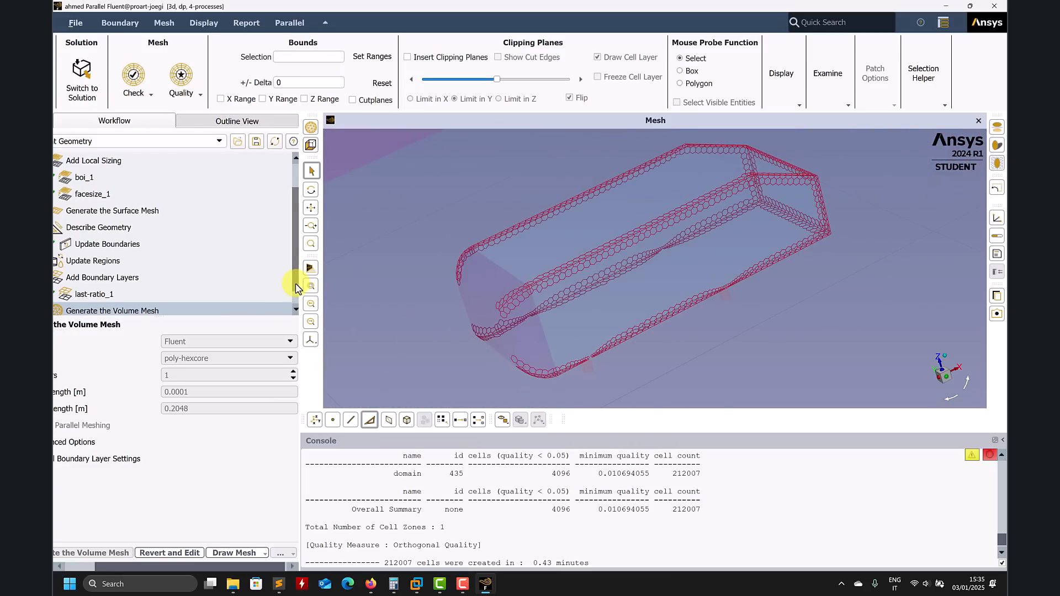
scroll(296, 289, down, 1)
drag(133, 565, 56, 563)
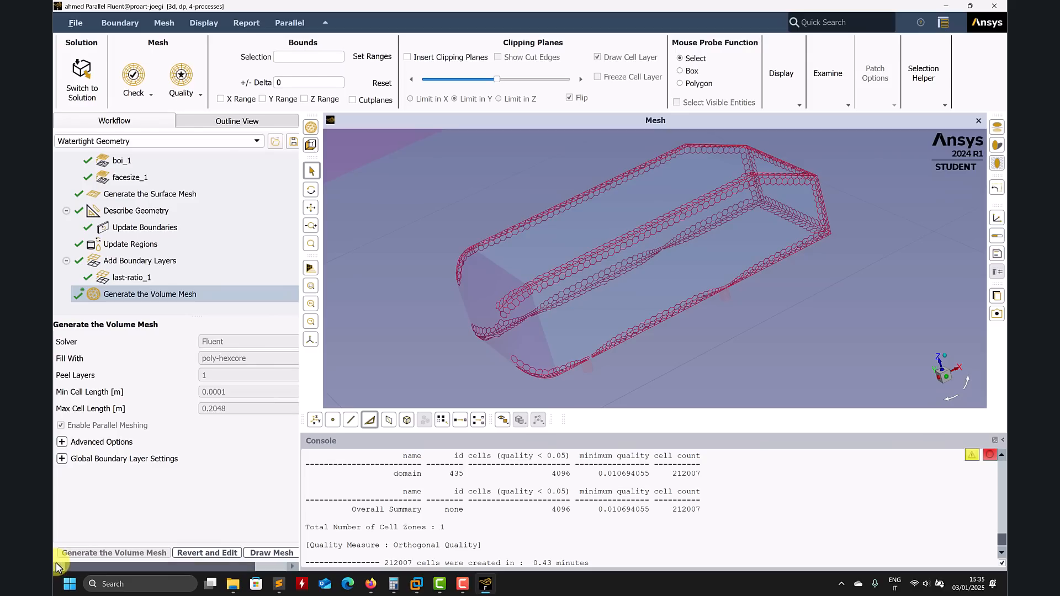
Step: Clip the volume mesh with a Y-limited plane, drawing the cell layer and face edges
drag(467, 339, 431, 300)
click(442, 57)
click(529, 59)
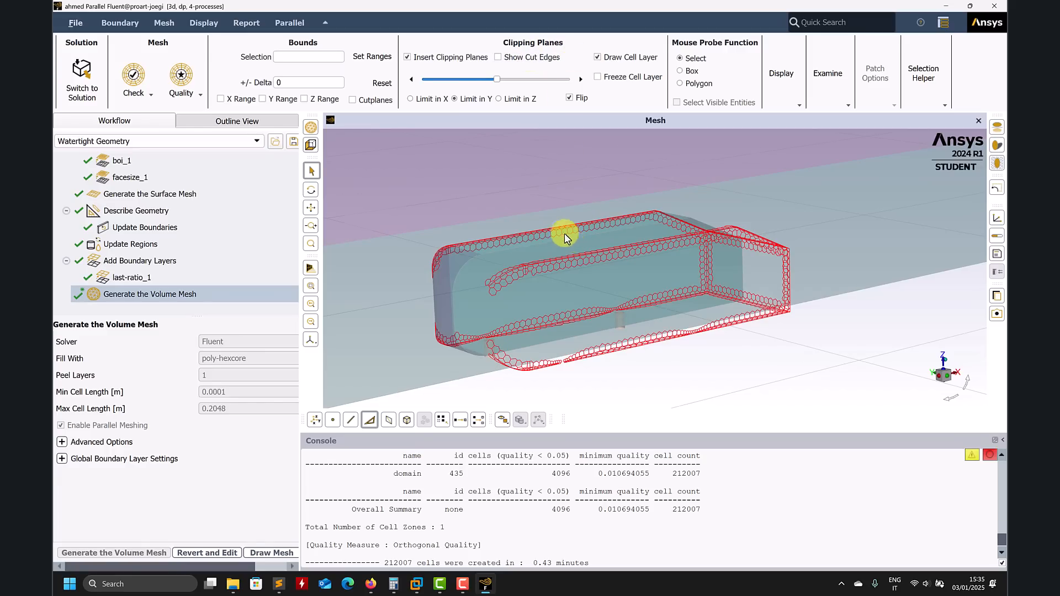
scroll(552, 231, down, 9)
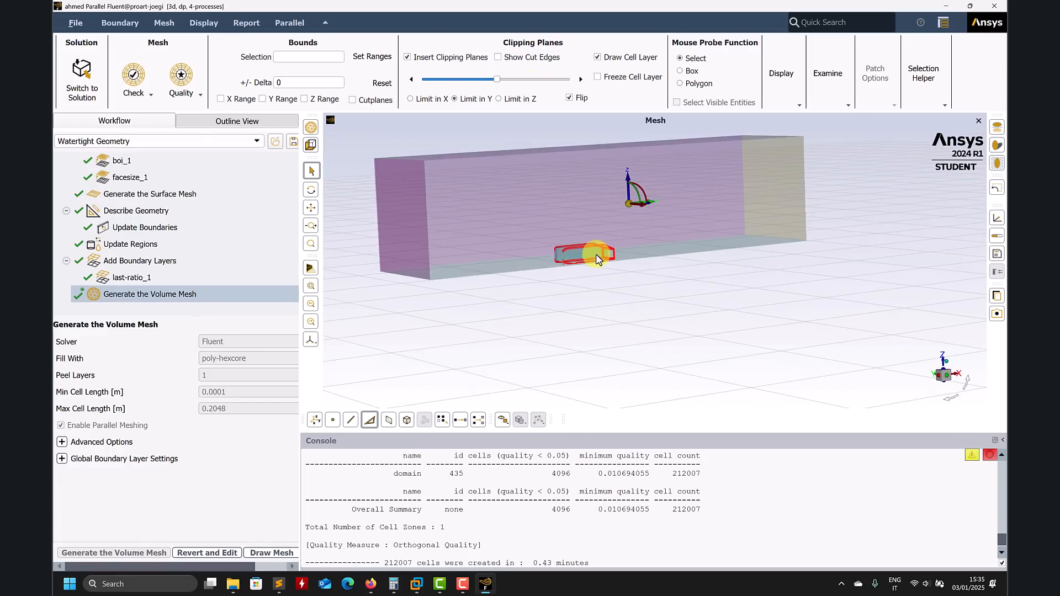
middle_drag(617, 254, 635, 270)
click(604, 58)
click(604, 58)
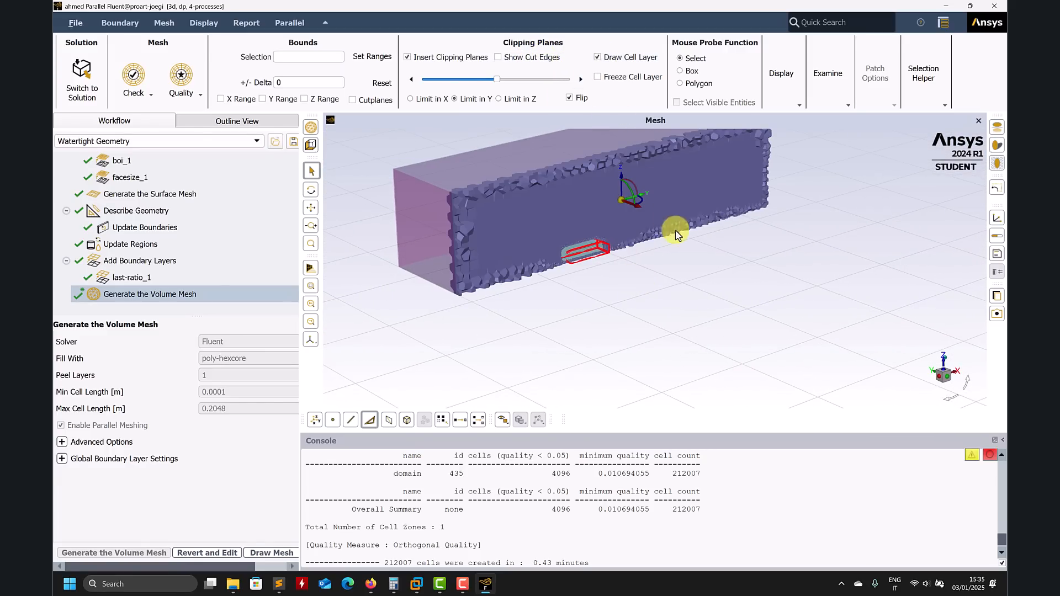
click(799, 105)
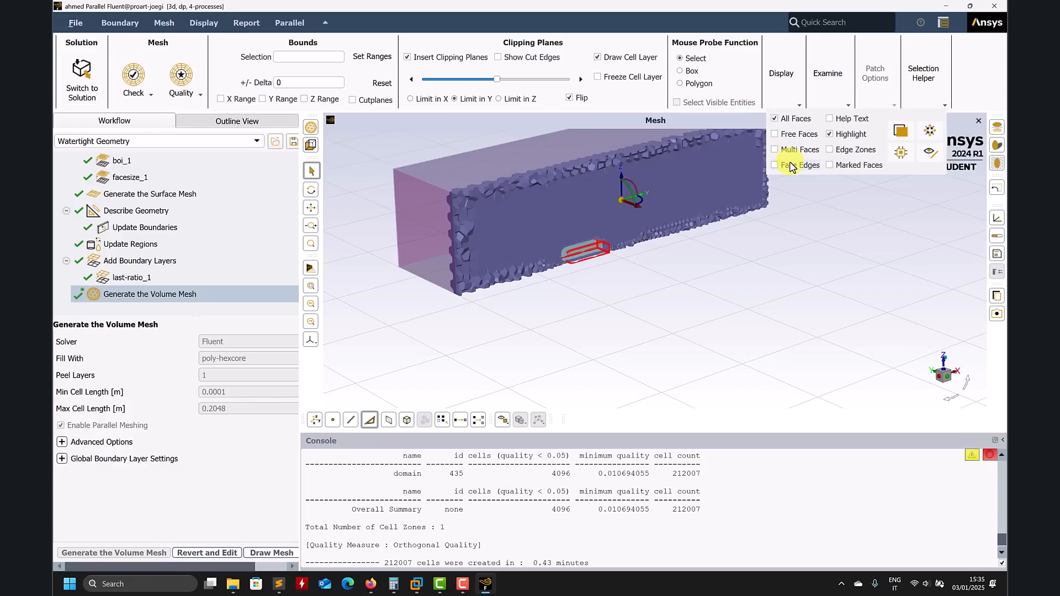
Step: Shift the Y clipping plane sideways through the Ahmed body toward its supports
scroll(638, 232, up, 5)
scroll(515, 295, up, 5)
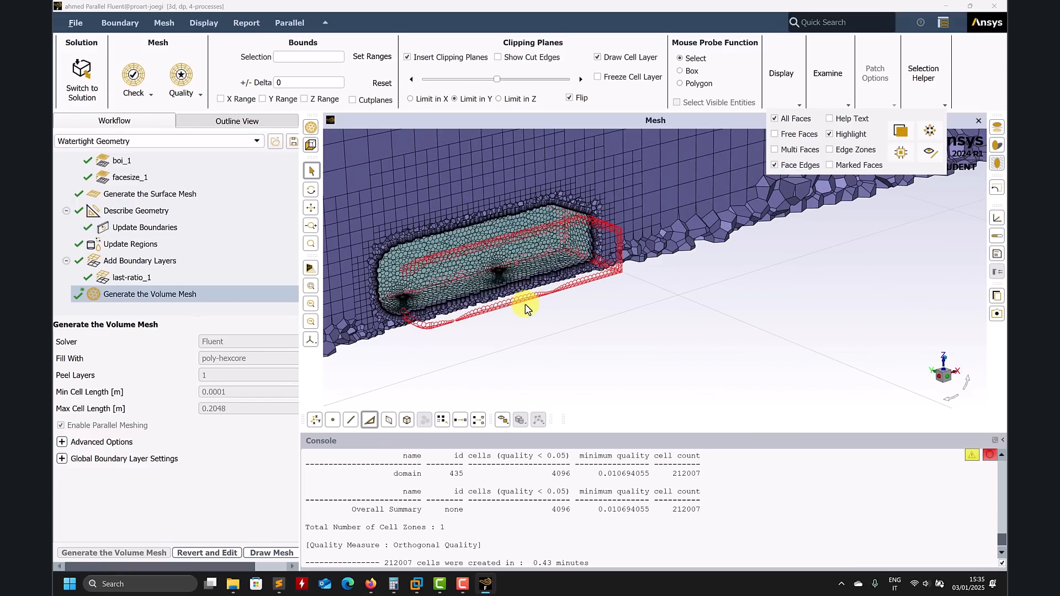
shift+middle_drag(526, 301, 543, 373)
scroll(625, 320, down, 3)
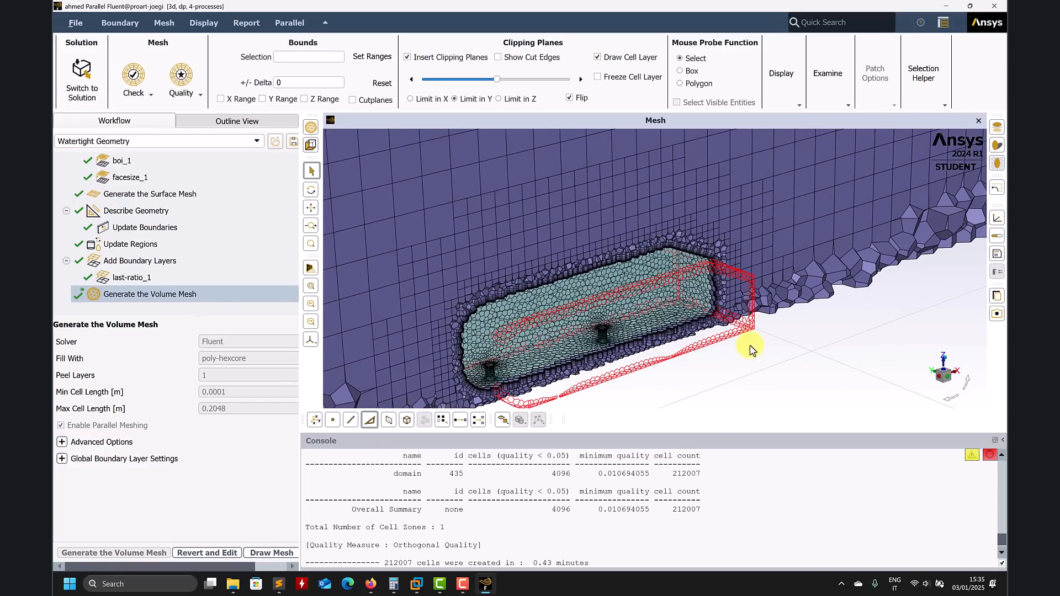
scroll(750, 350, down, 3)
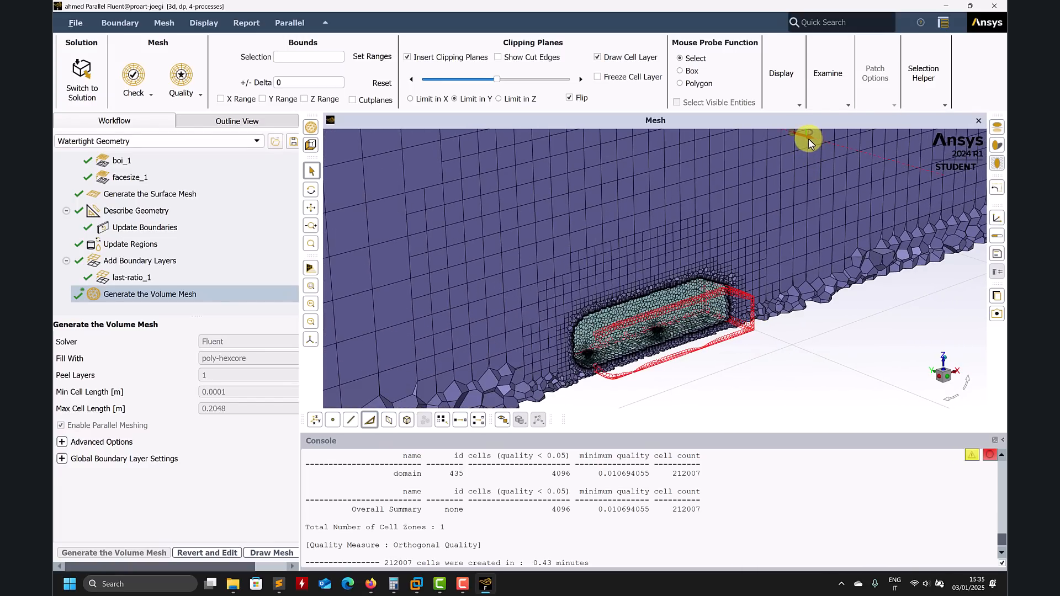
drag(804, 139, 782, 143)
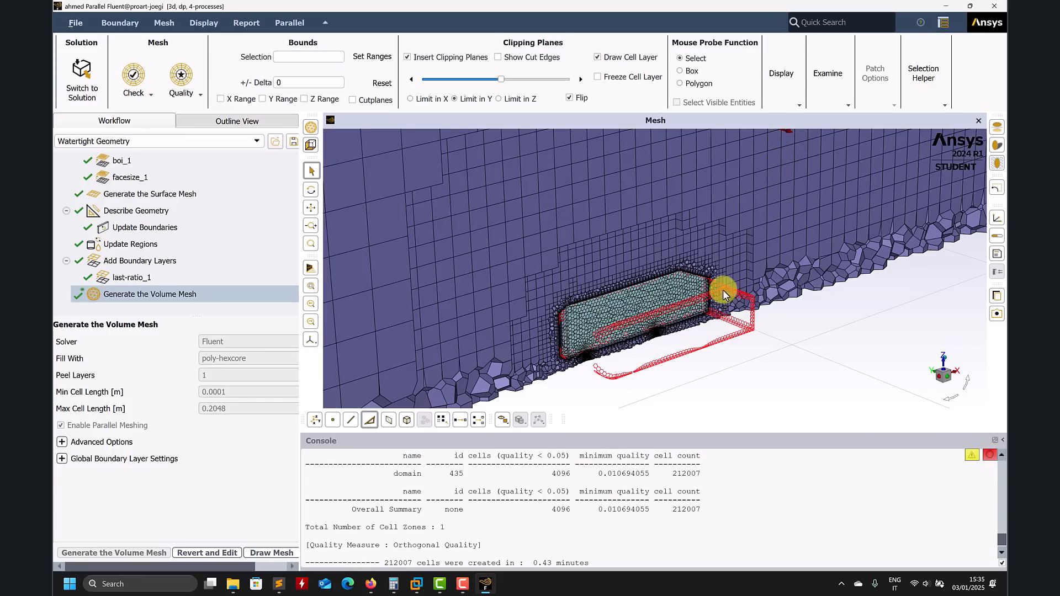
Step: Examine the prism layers where the Ahmed body's underside meets the front support
scroll(711, 304, up, 5)
scroll(723, 275, down, 3)
scroll(674, 295, up, 3)
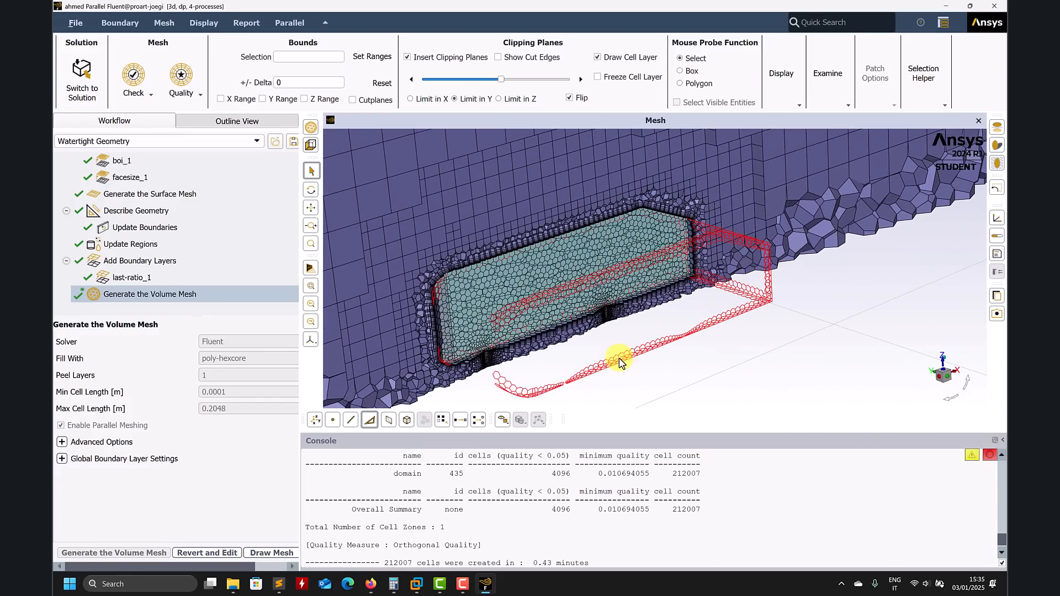
scroll(572, 302, up, 5)
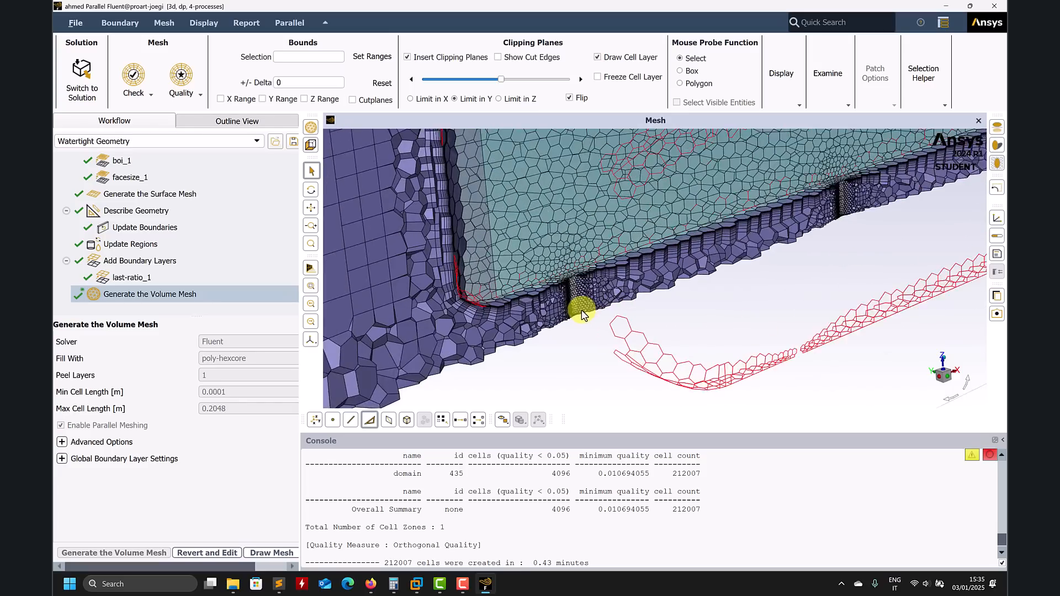
scroll(516, 292, up, 5)
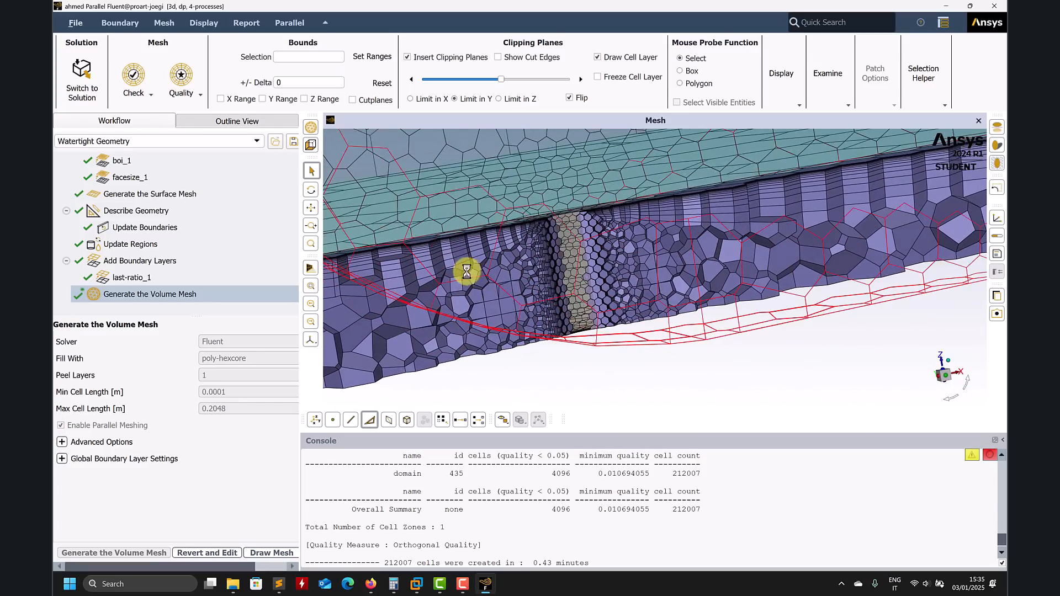
scroll(524, 240, up, 5)
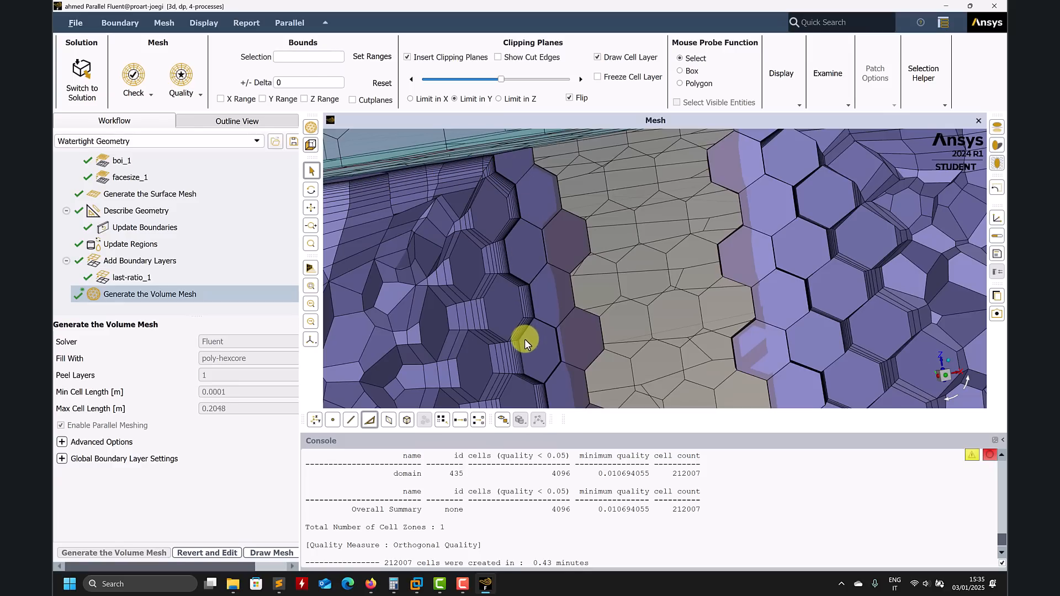
Step: Readjust the Y clipping plane so it cuts through the Ahmed body's front support
scroll(521, 299, down, 10)
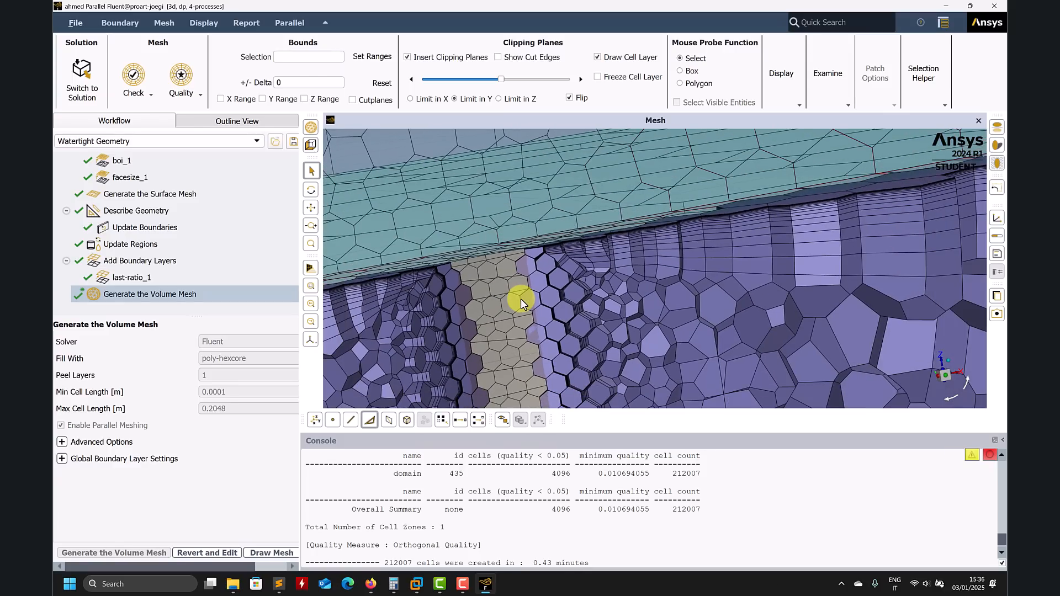
drag(531, 306, 669, 267)
drag(739, 183, 783, 205)
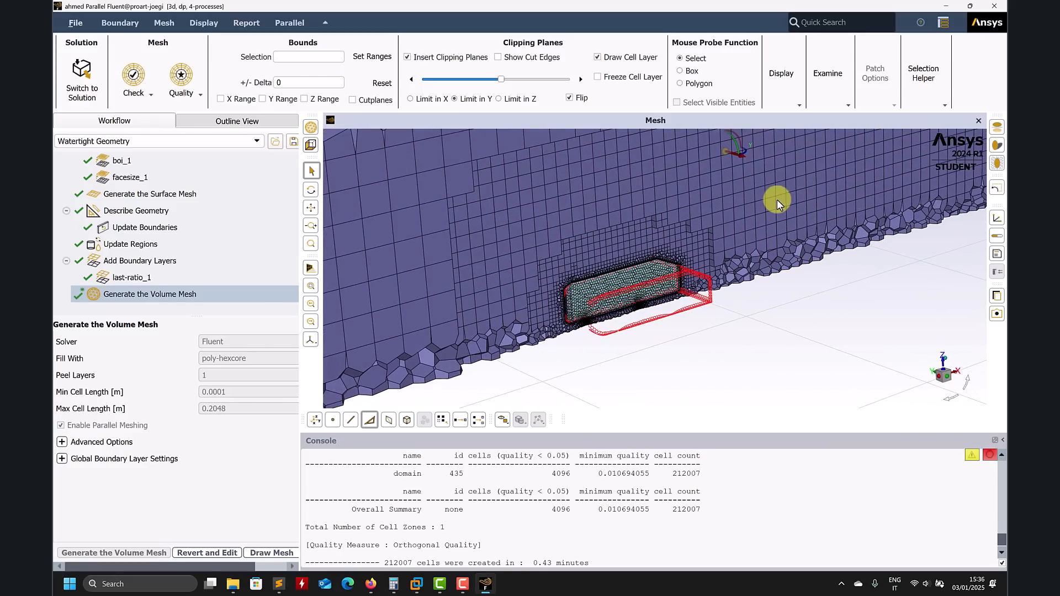
drag(741, 157, 744, 156)
Step: Examine the clipped boundary-layer cells along the body's underside and around the front support's junction from several angles
scroll(558, 324, up, 5)
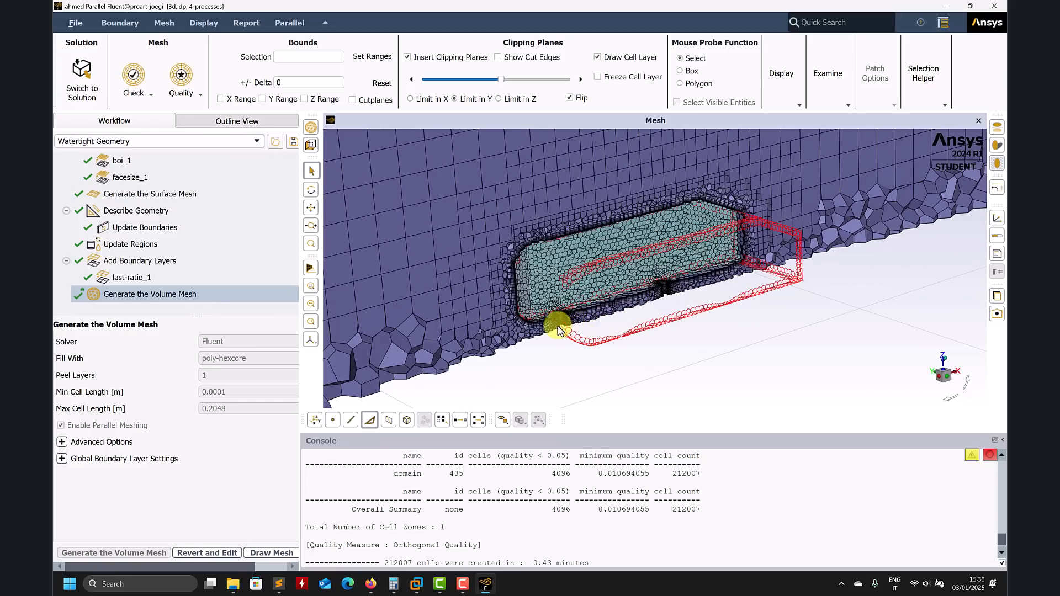
scroll(591, 318, up, 5)
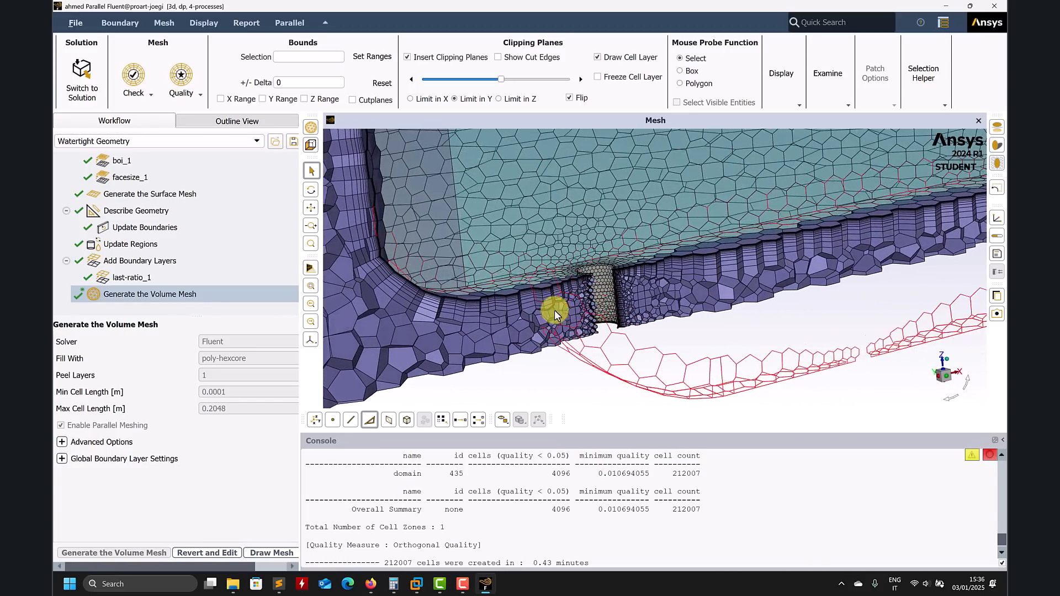
scroll(585, 283, up, 2)
drag(585, 283, 631, 317)
drag(853, 196, 849, 199)
scroll(570, 403, up, 3)
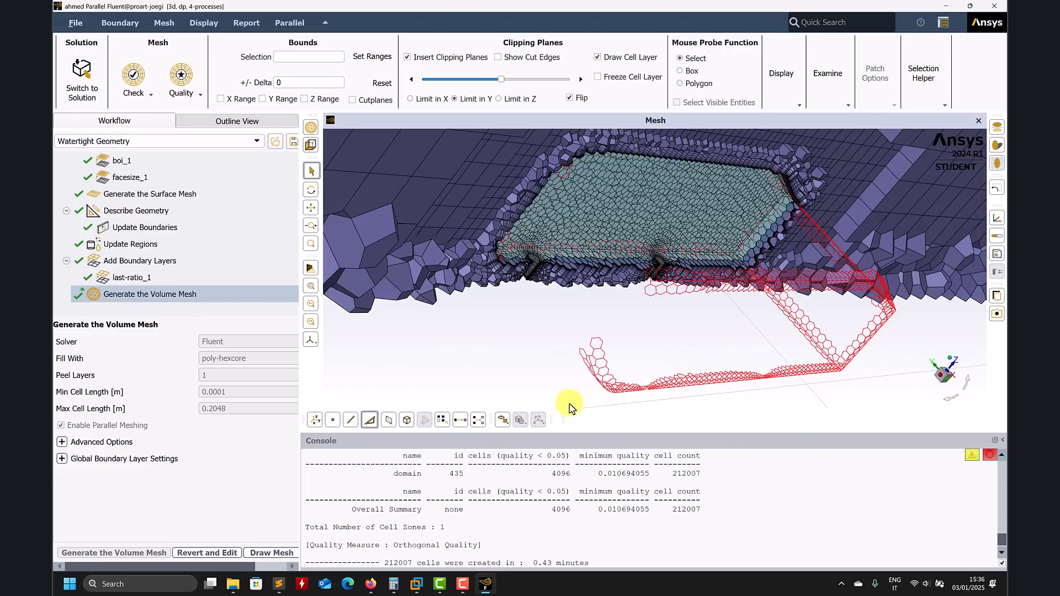
scroll(565, 292, up, 3)
scroll(533, 265, down, 4)
drag(591, 298, 840, 160)
scroll(658, 262, up, 2)
scroll(651, 218, up, 5)
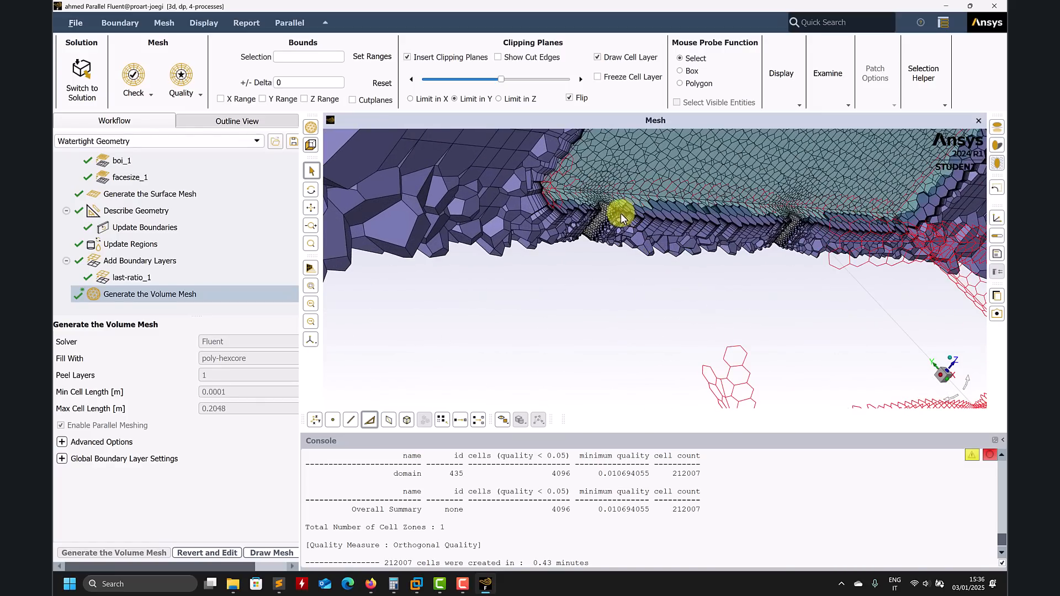
drag(601, 212, 458, 275)
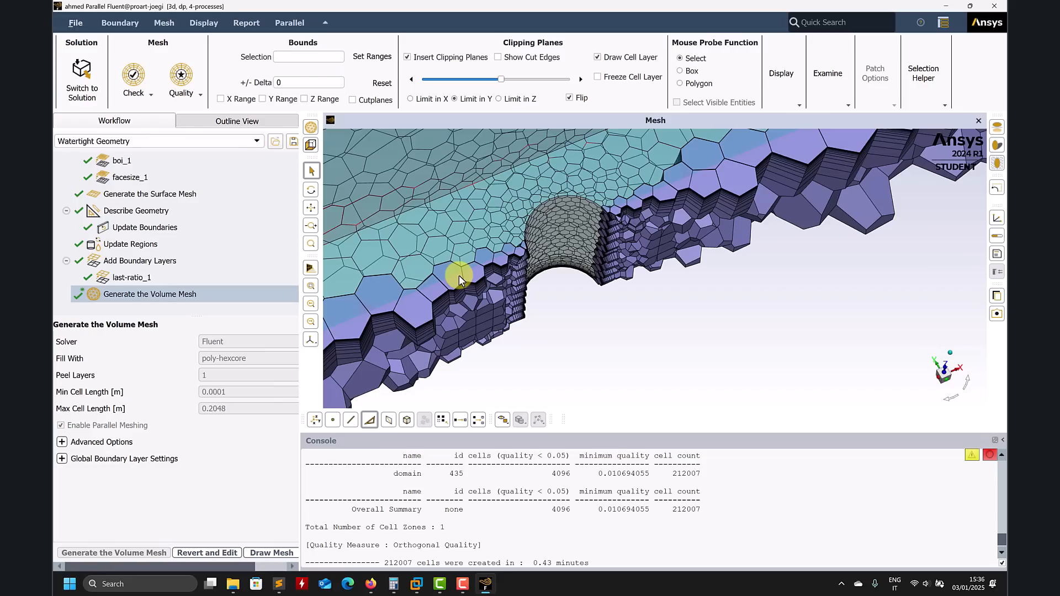
Step: Switch to the OpenSUSE 15.6 virtual machine and open the snappyHexMeshDict_v0 file in the text editor
click(418, 585)
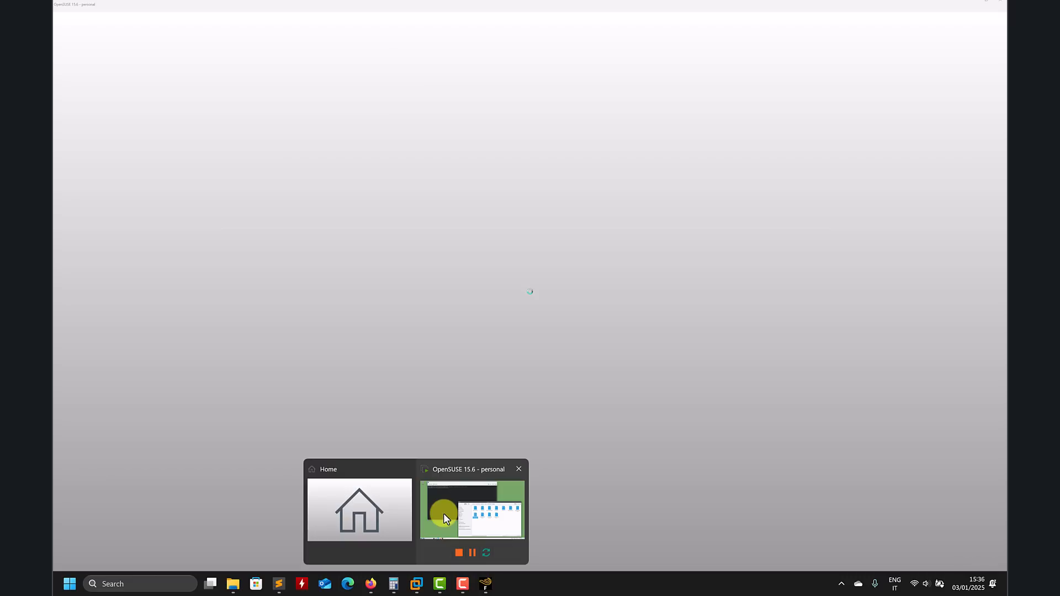
click(443, 513)
right_click(566, 354)
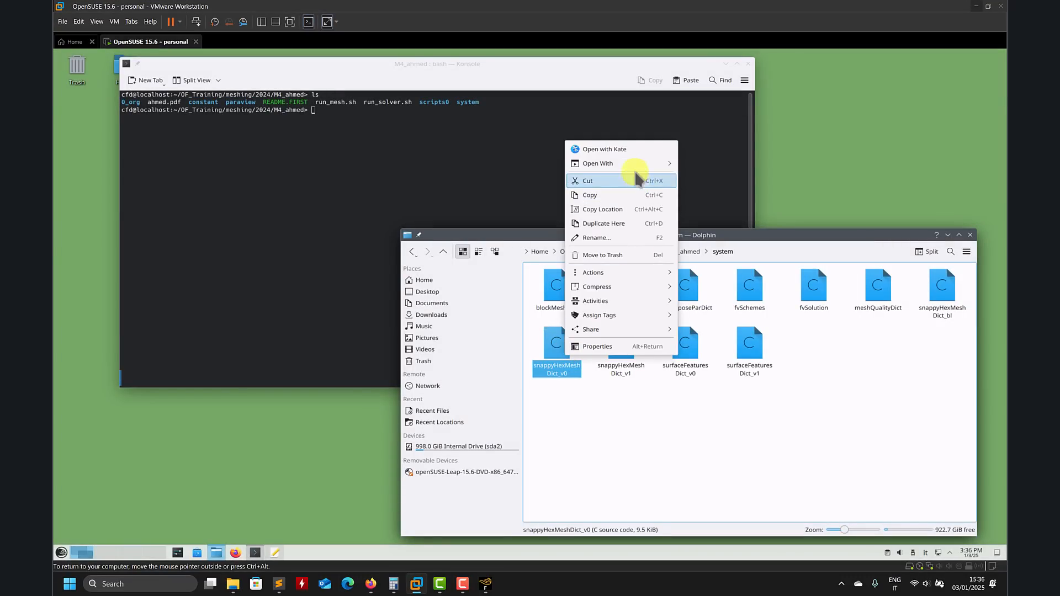
mouse_move(635, 163)
click(704, 202)
Step: Review the resolveFeatureAngle entry and the layer thickness and feature angle settings in snappyHexMeshDict_v0
scroll(350, 339, up, 20)
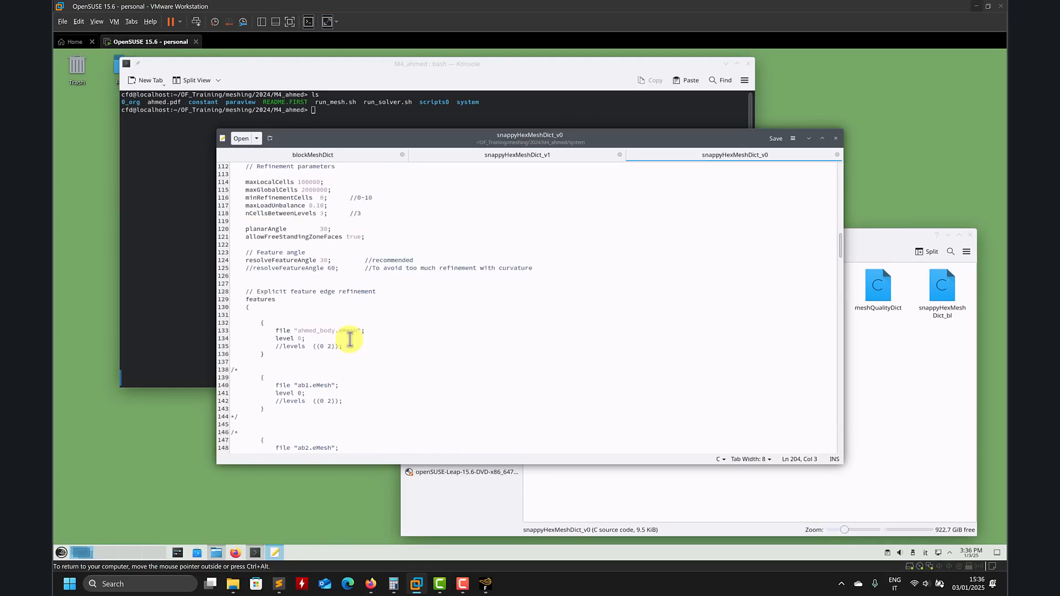
scroll(350, 339, up, 3)
drag(343, 323, 230, 323)
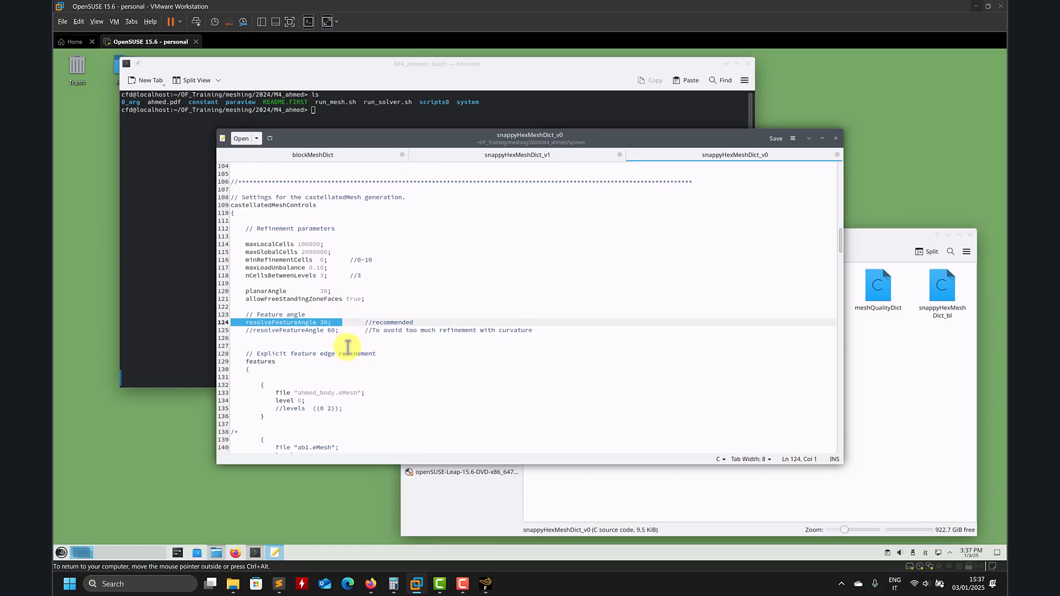
scroll(348, 346, down, 20)
scroll(348, 346, down, 4)
scroll(348, 347, up, 7)
scroll(337, 342, down, 20)
scroll(279, 348, down, 3)
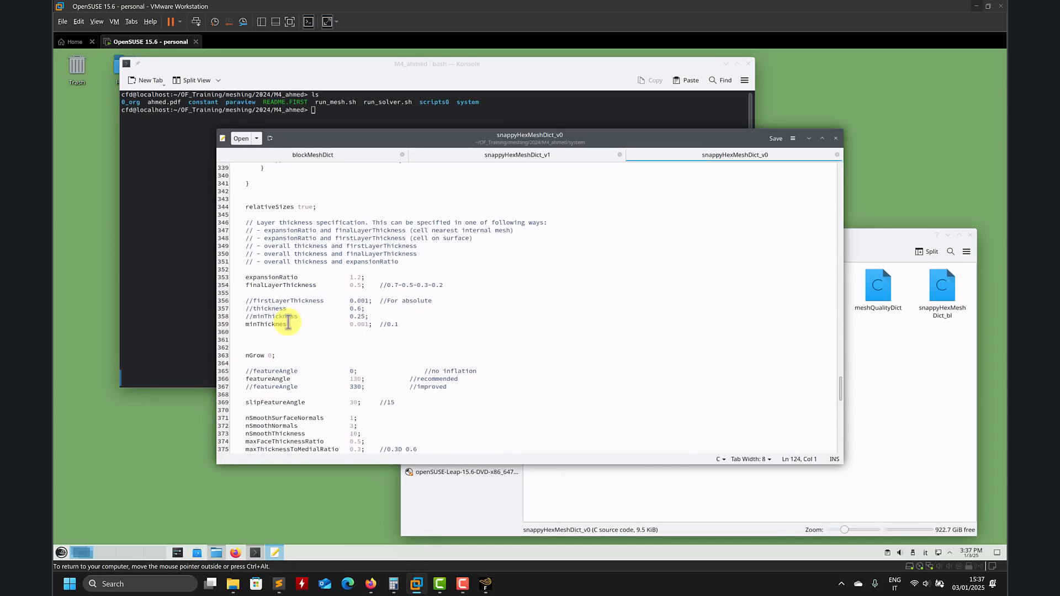
Step: Review the active featureAngle and maxFaceThicknessRatio entries in the layer settings of snappyHexMeshDict_v0
scroll(288, 322, down, 2)
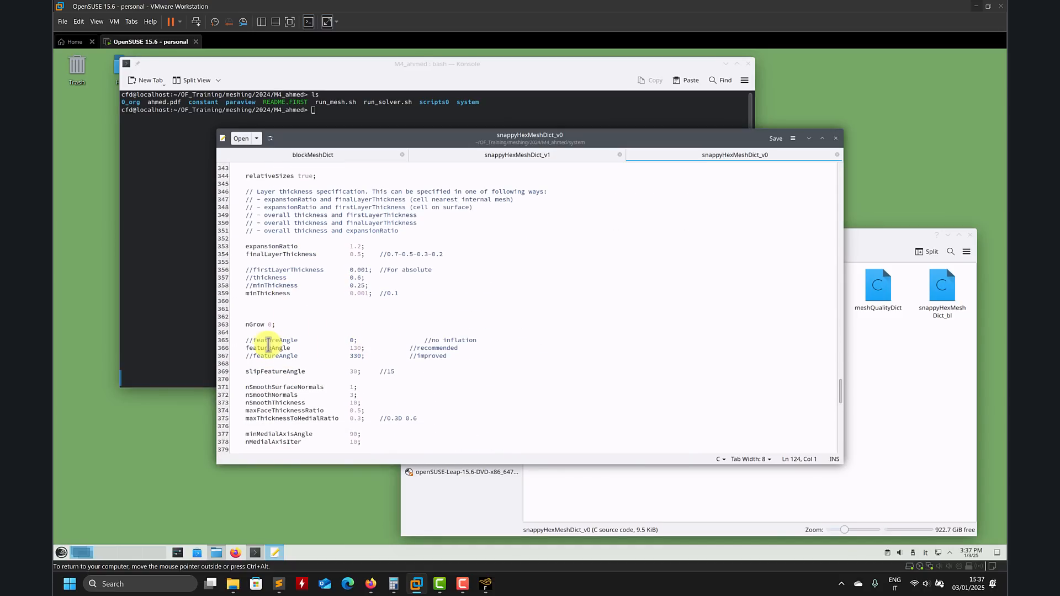
drag(239, 346, 375, 348)
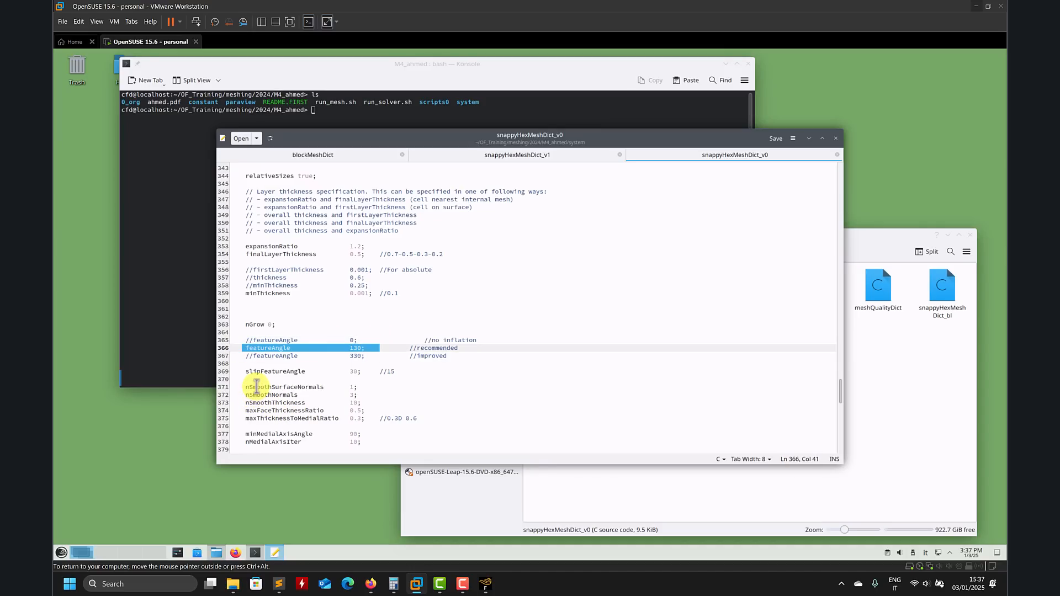
drag(243, 412, 386, 407)
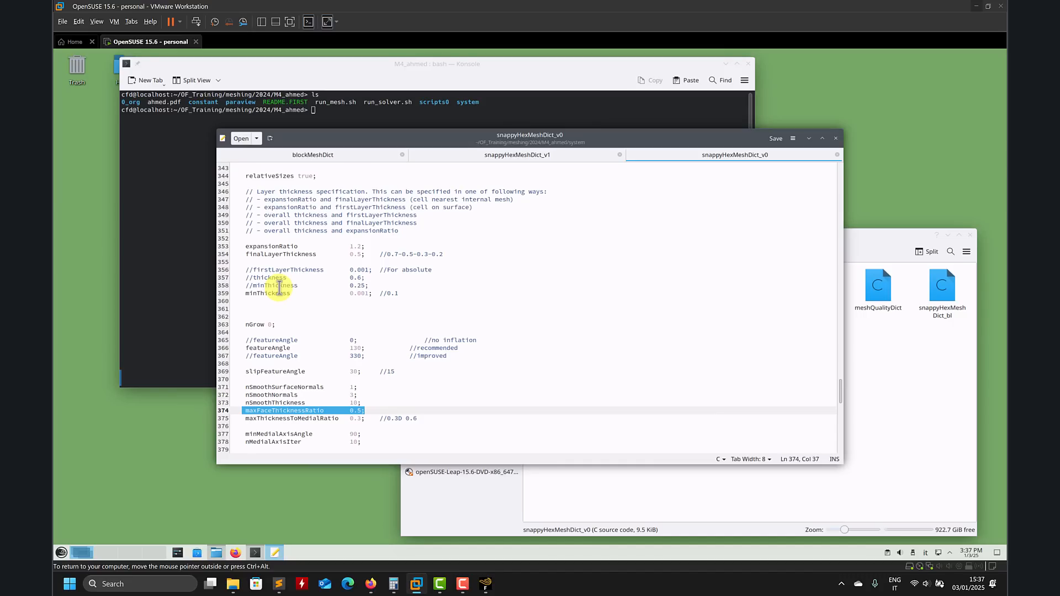
Step: Switch back to Ansys Fluent and examine the clipped volume mesh and boundary layers around the Ahmed body from different angles
click(481, 585)
drag(552, 393, 360, 289)
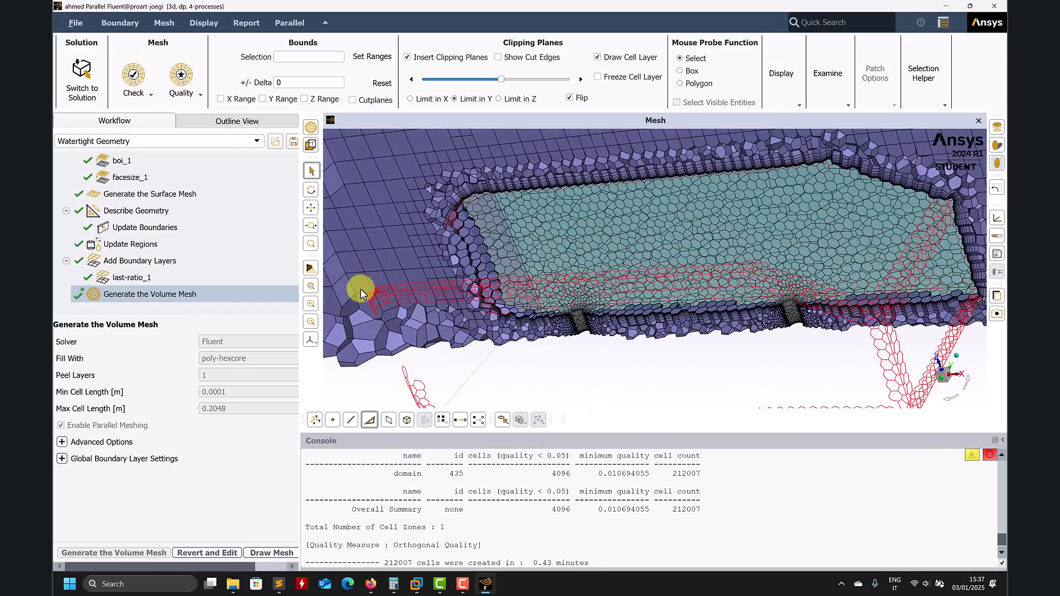
drag(591, 289, 839, 276)
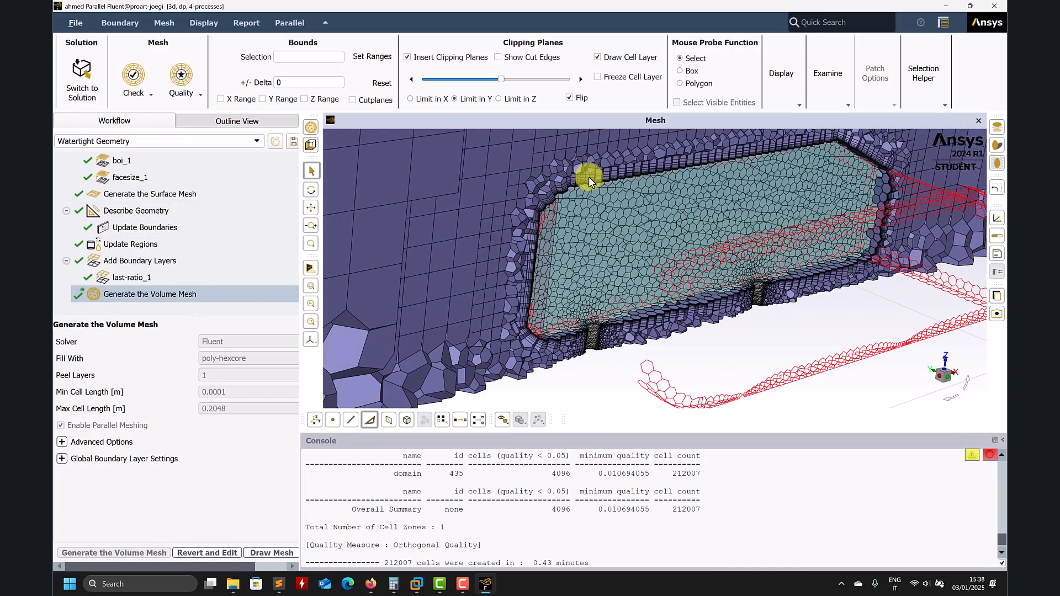
scroll(588, 177, down, 2)
scroll(253, 187, up, 2)
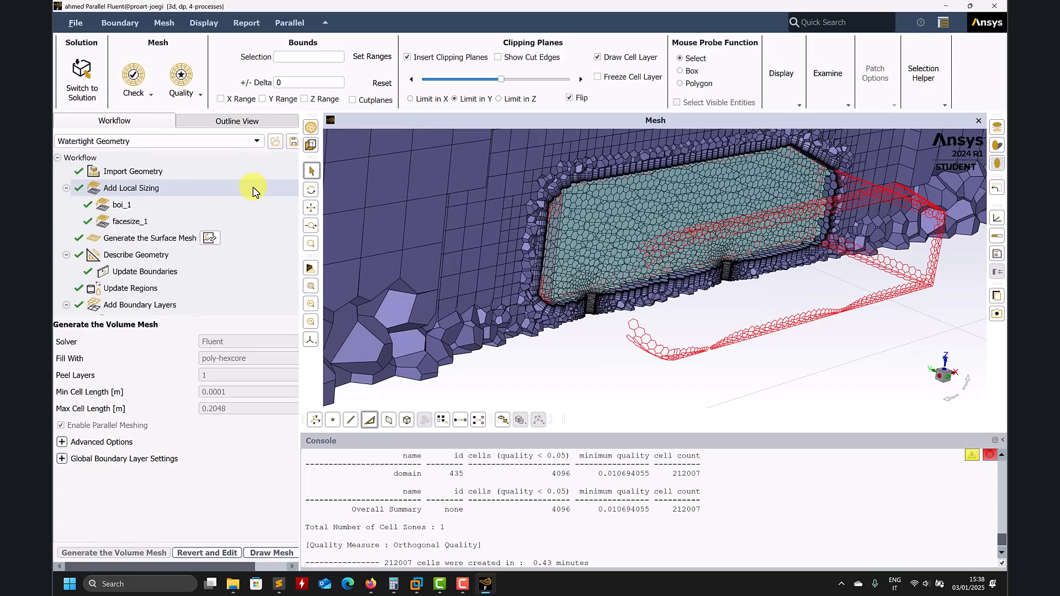
Step: Reopen the facesize_1 local sizing, set its target mesh size to 0.01 m, and regenerate the surface mesh
click(123, 222)
right_click(122, 221)
click(146, 226)
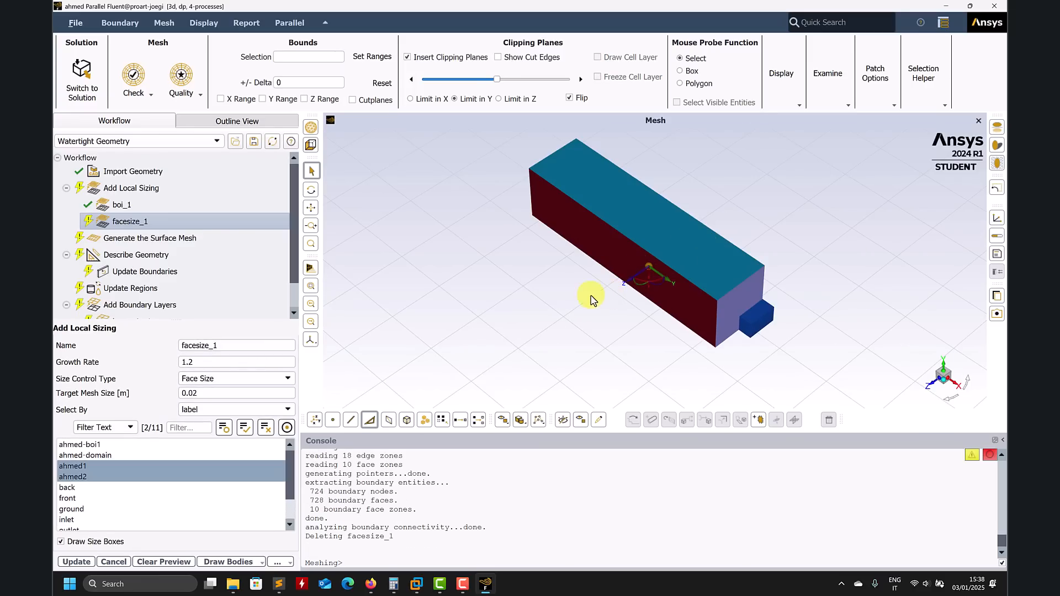
click(214, 393)
key(BackSpace)
text(1)
click(75, 562)
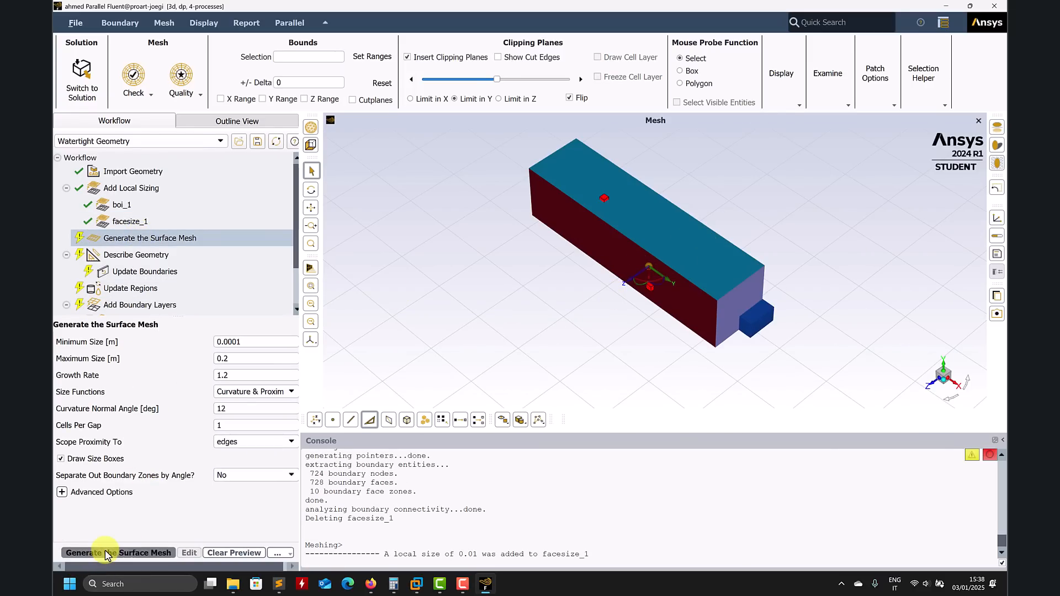
click(106, 553)
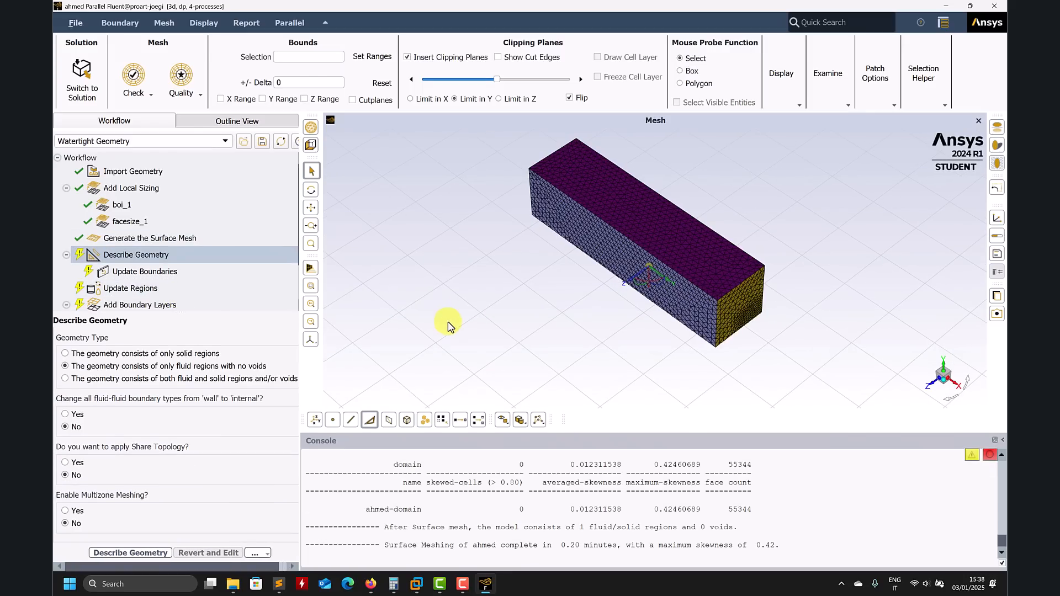
Step: Inspect the surface mesh on the Ahmed body's nose and underside, and the tasks that can be inserted after surface meshing
middle_drag(569, 220, 696, 143)
scroll(595, 301, up, 10)
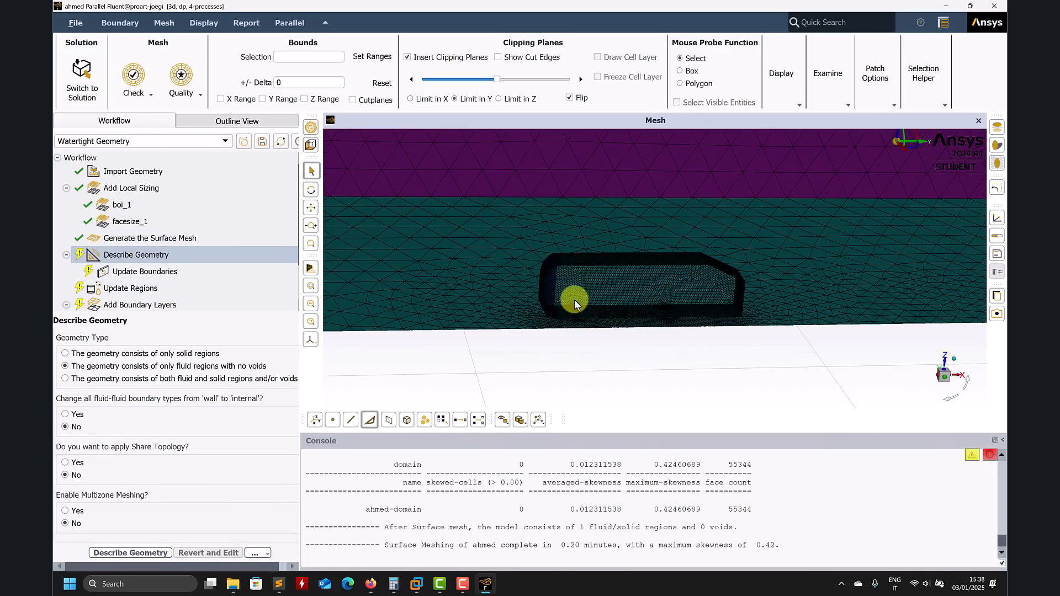
scroll(571, 269, up, 8)
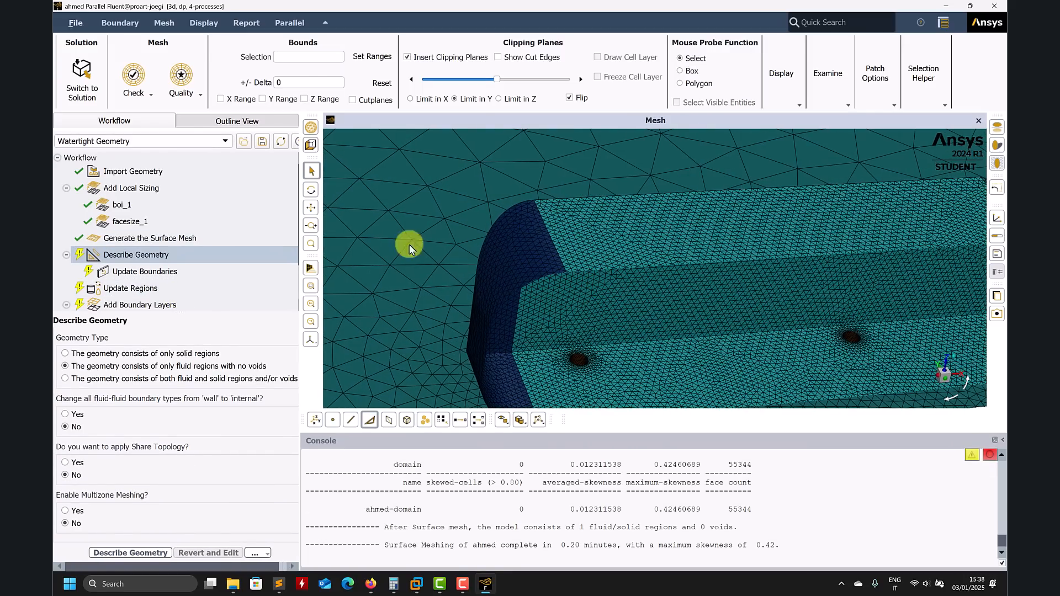
click(124, 238)
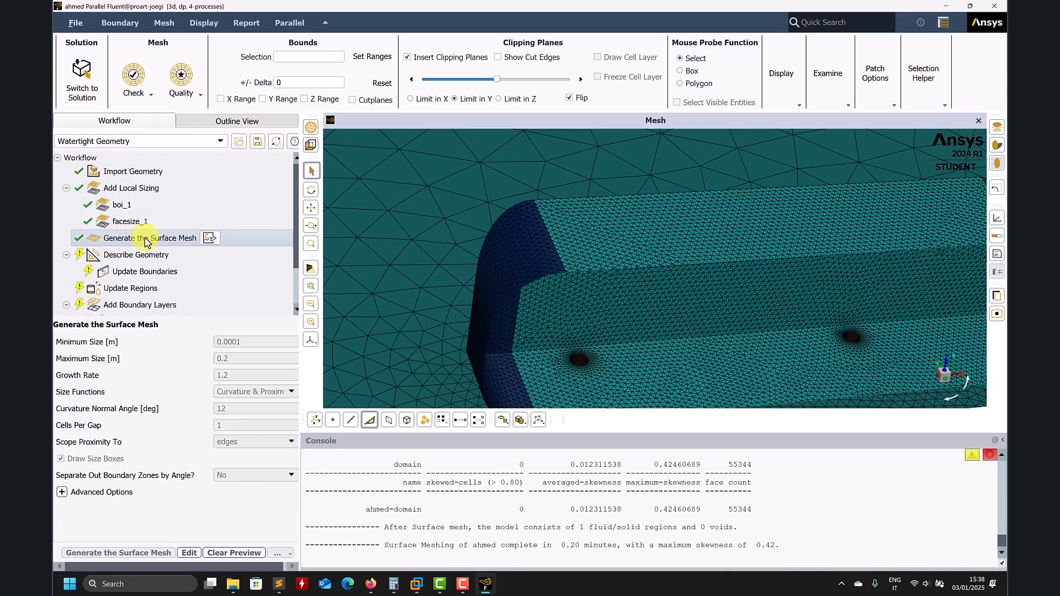
right_click(123, 240)
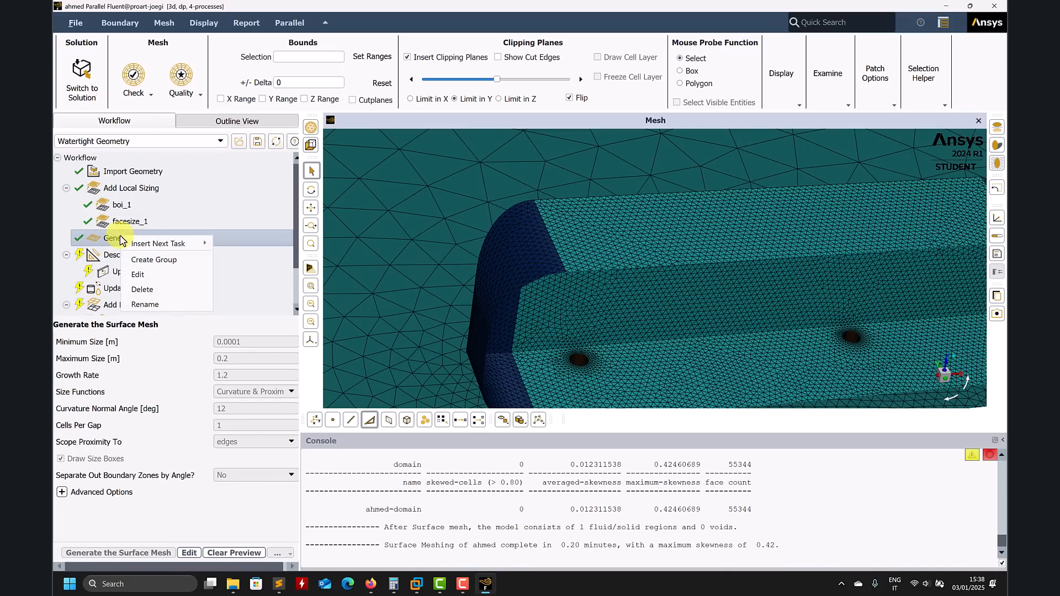
mouse_move(138, 246)
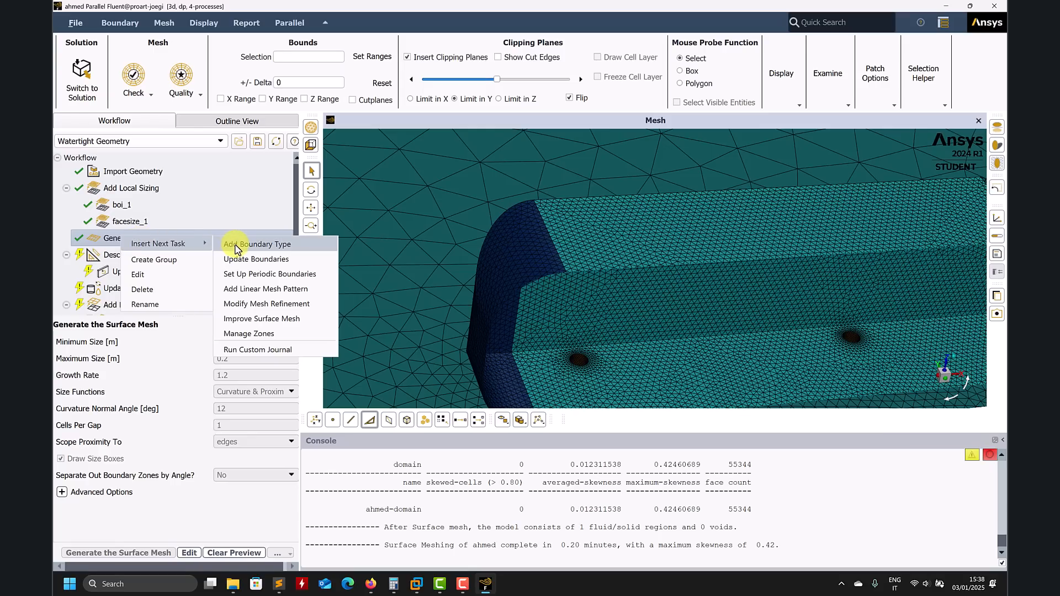
click(109, 259)
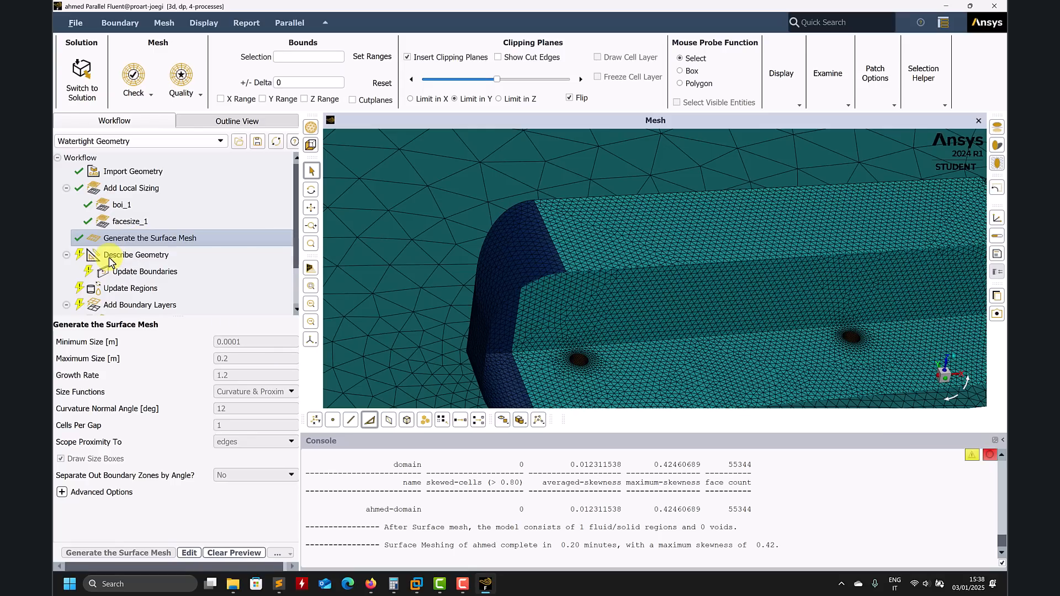
Step: Update the boundaries together with the incomplete Describe Geometry task, and update the regions
click(130, 274)
click(113, 555)
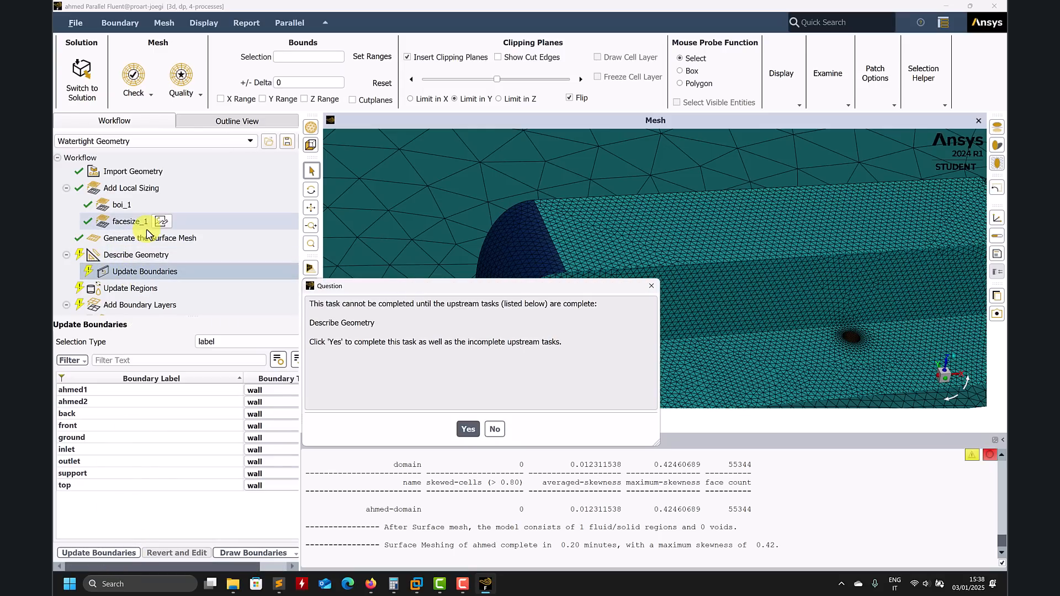
click(465, 429)
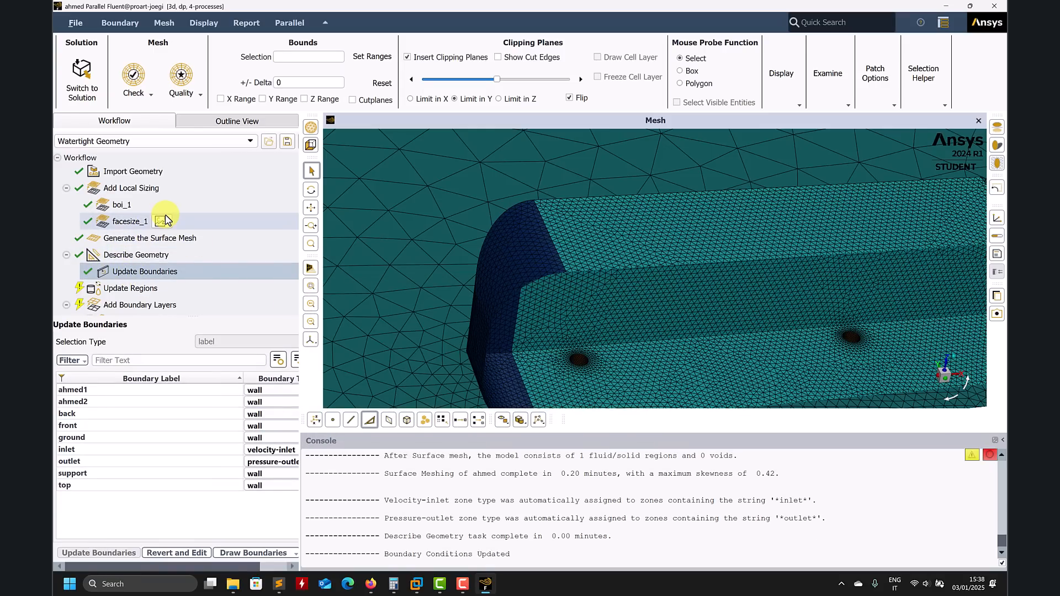
click(93, 552)
Step: Update the last-ratio_1 boundary layers with 18 layers and a 2e-05 m first height, and generate the poly-hexcore volume mesh
click(138, 282)
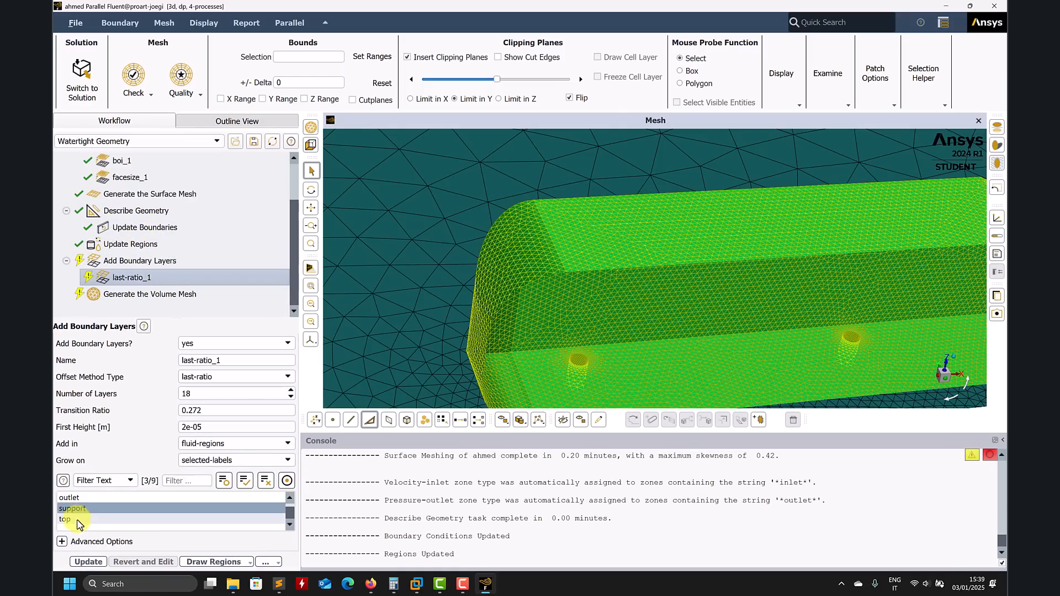
click(92, 561)
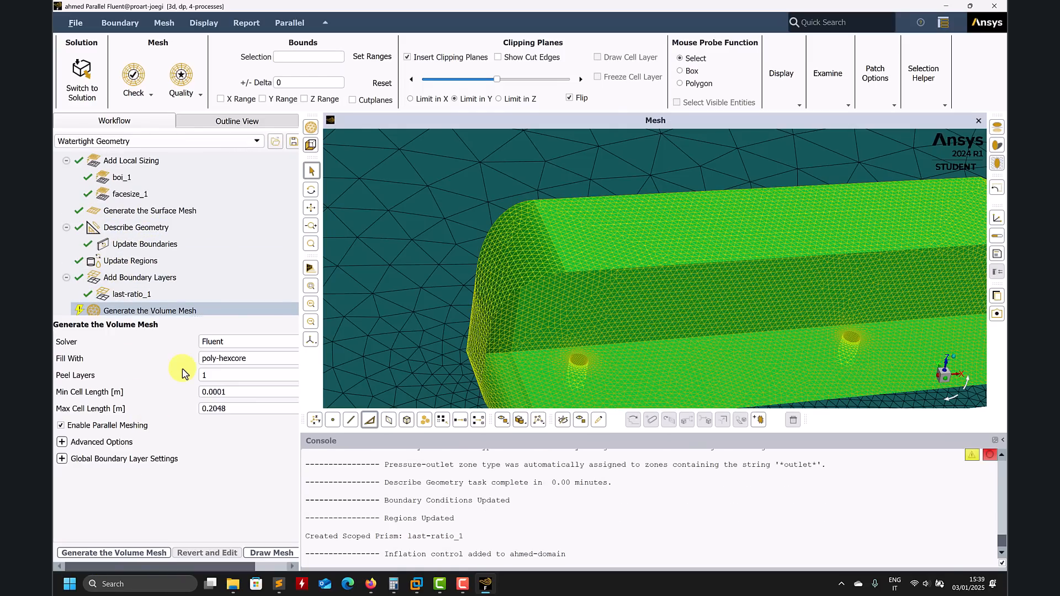
click(101, 552)
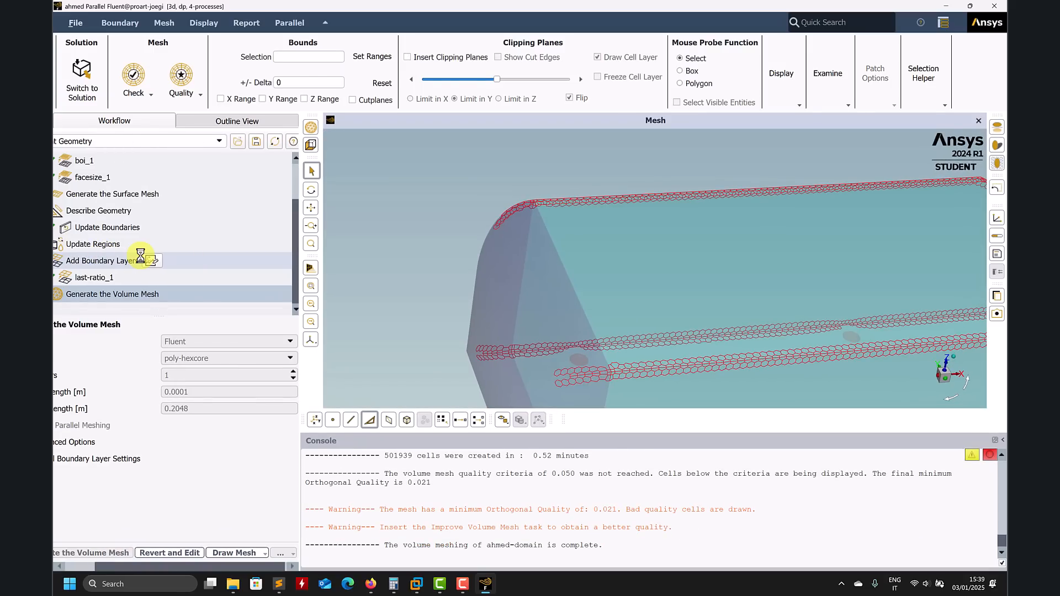
Step: Examine where the low-quality cells of the new volume mesh lie along the Ahmed body's edges
scroll(657, 500, up, 1)
scroll(658, 501, up, 1)
scroll(743, 340, down, 2)
middle_drag(742, 340, 743, 348)
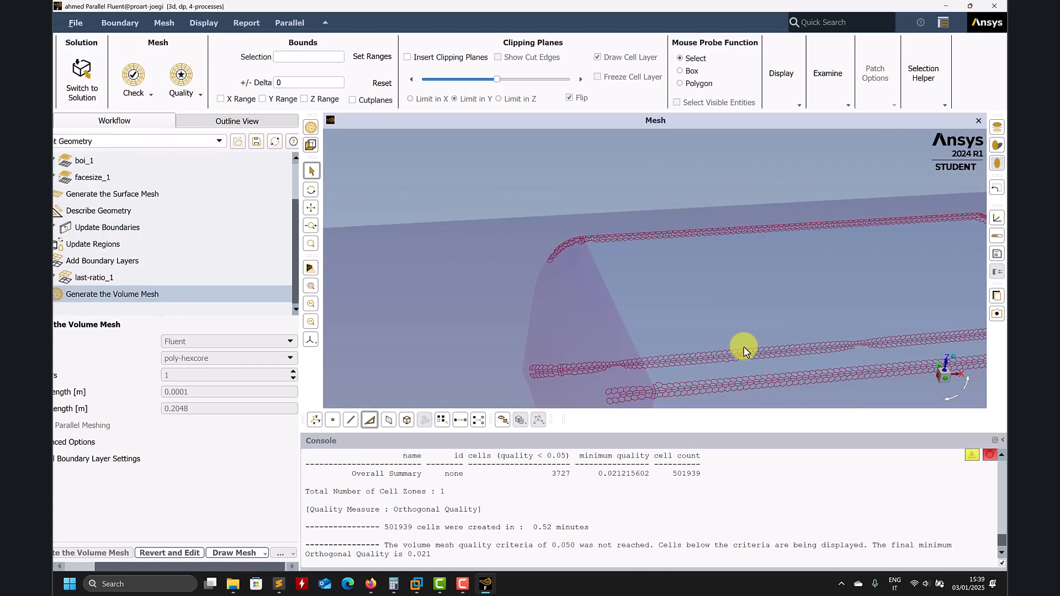
scroll(743, 348, down, 5)
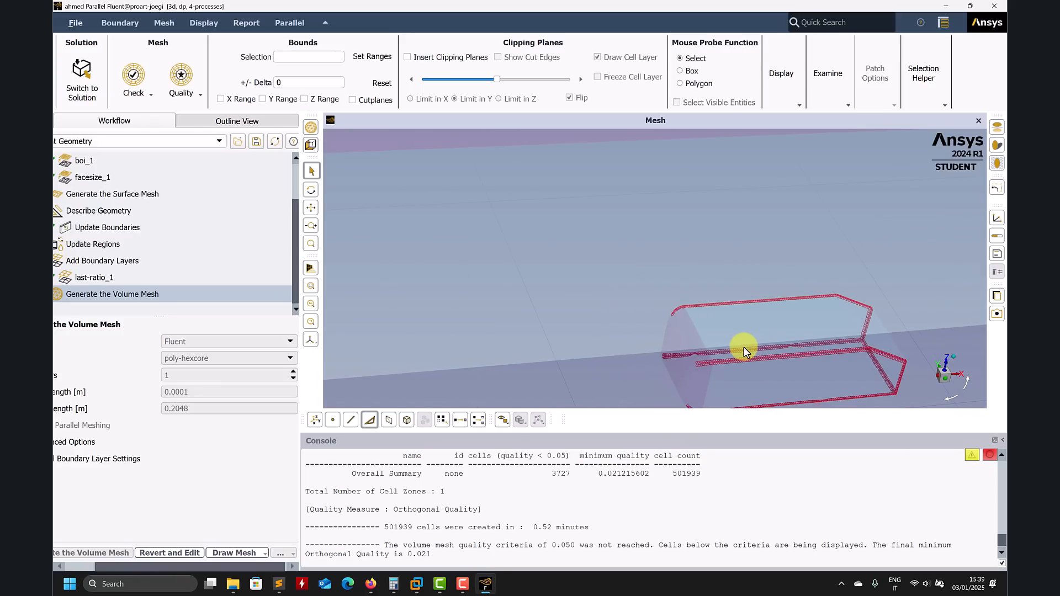
scroll(744, 351, down, 2)
scroll(230, 260, up, 1)
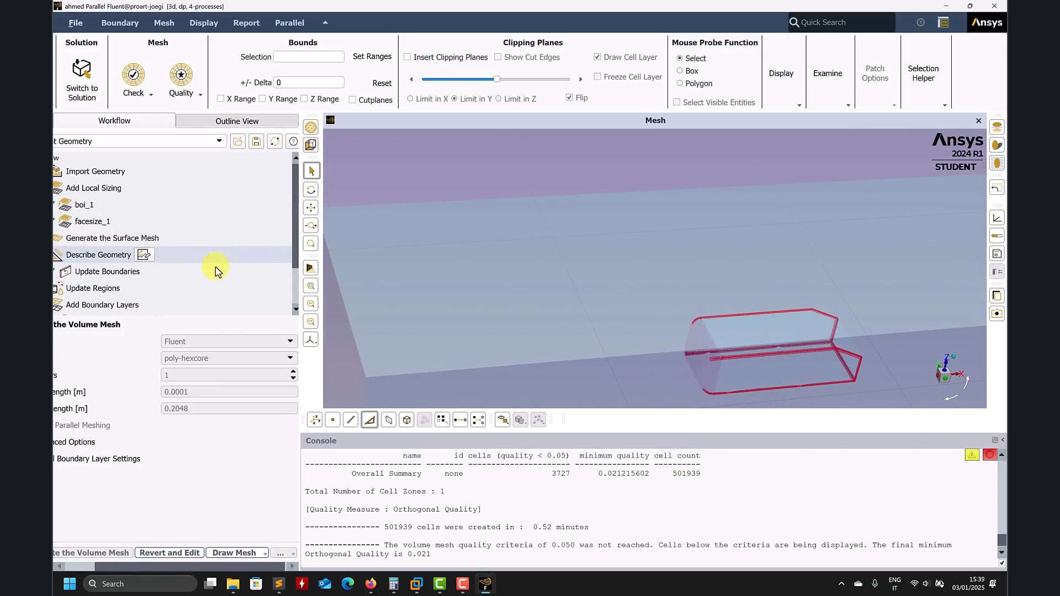
Step: Revert the facesize_1 local sizing for editing, set its target mesh size to 0.005 m, and regenerate the surface mesh
scroll(58, 552, left, 2)
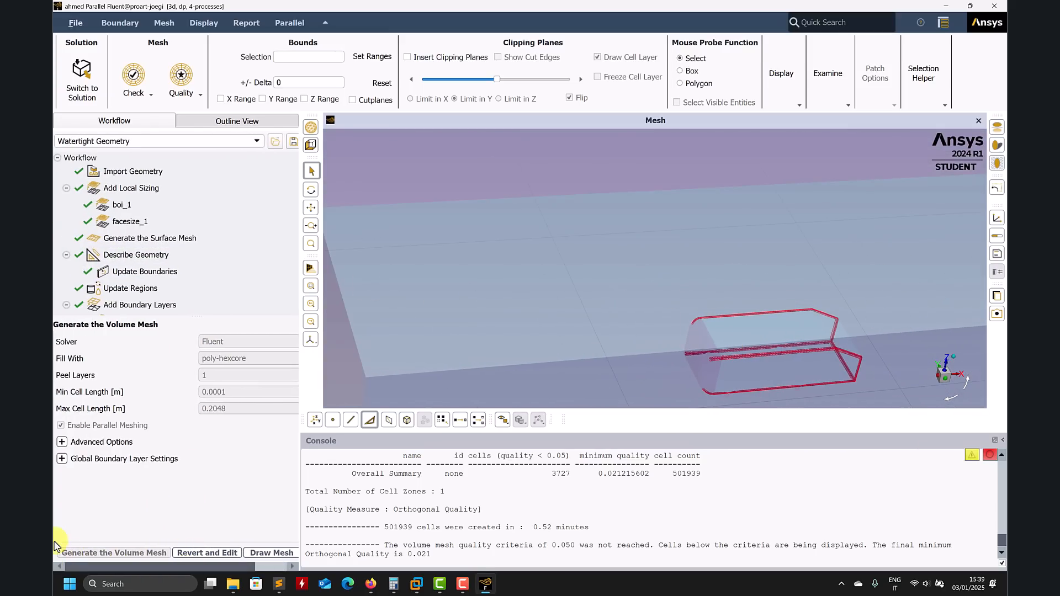
click(131, 221)
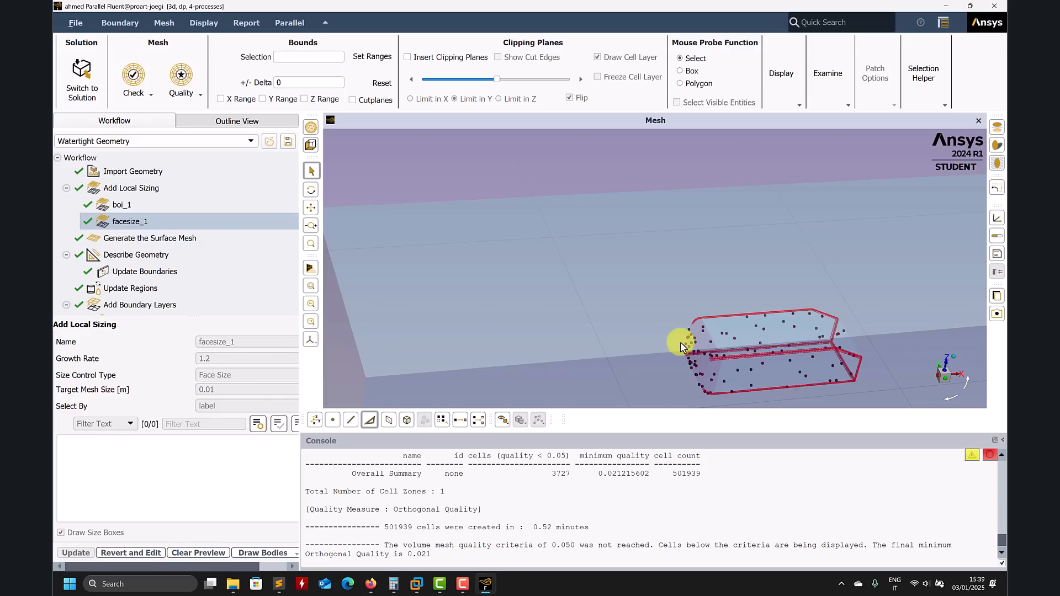
click(152, 553)
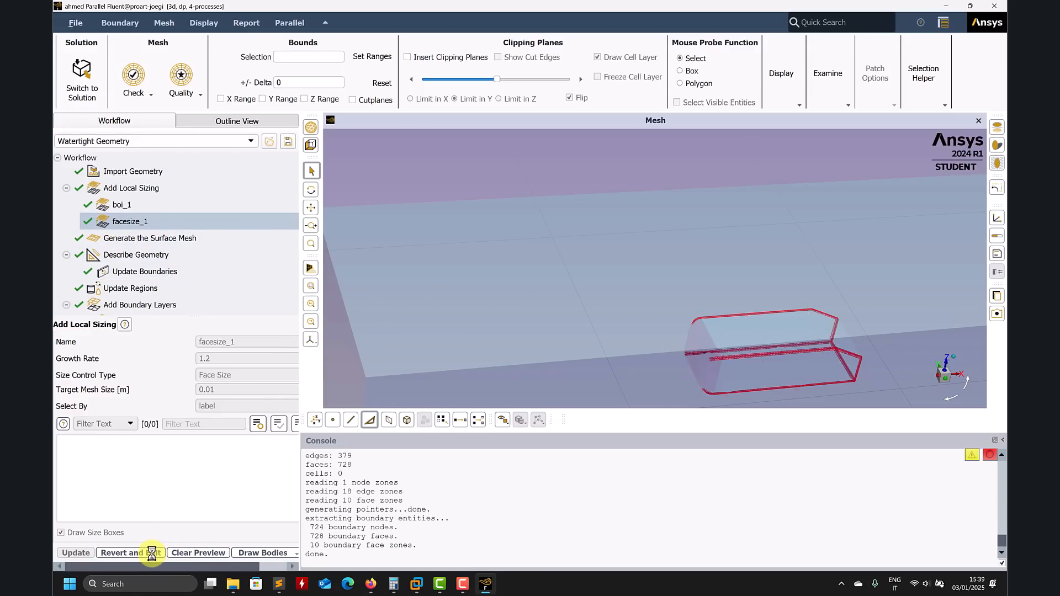
click(212, 392)
key(BackSpace)
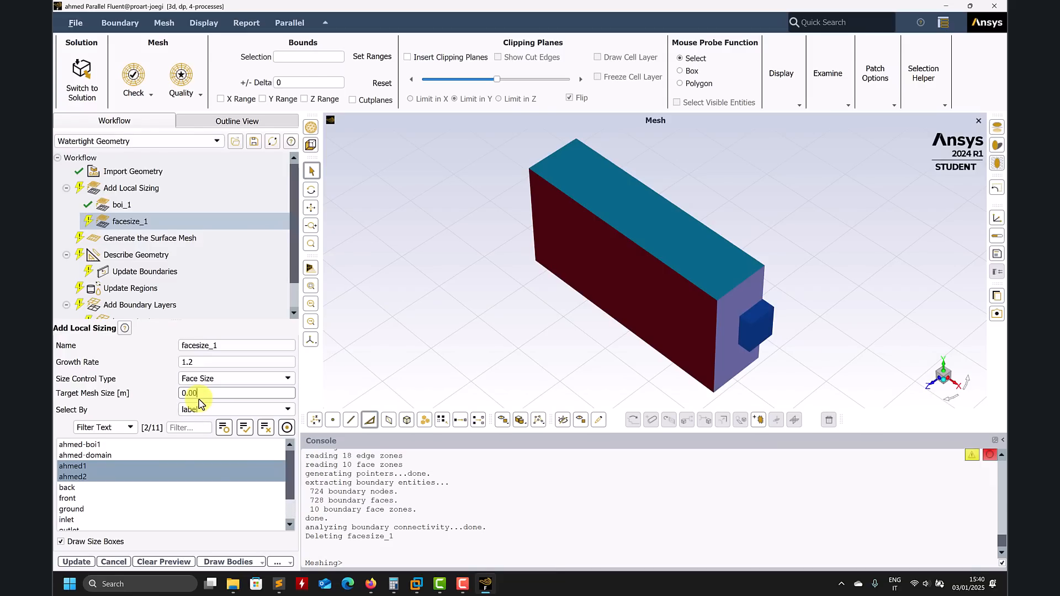
text(05)
click(76, 561)
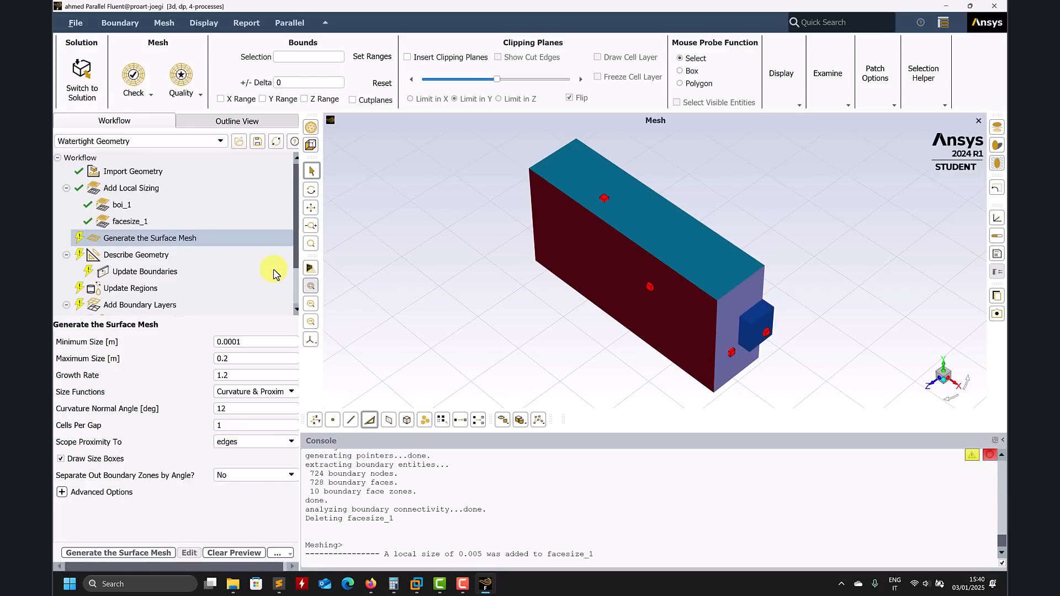
click(124, 554)
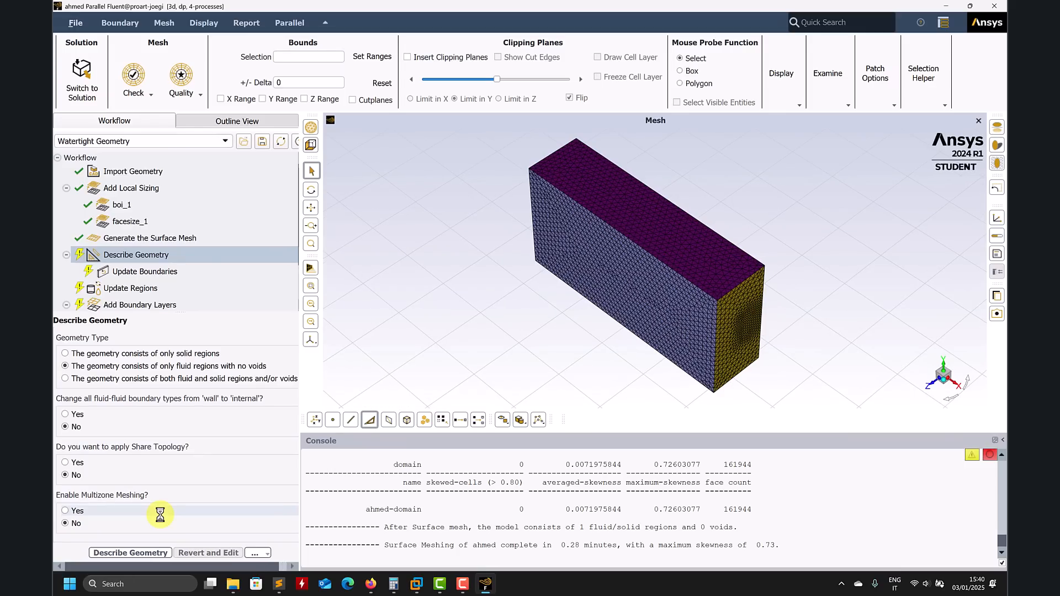
Step: Turn on the clipping plane and inspect the surface mesh on the Ahmed body's nose, side and underside
drag(473, 331, 580, 152)
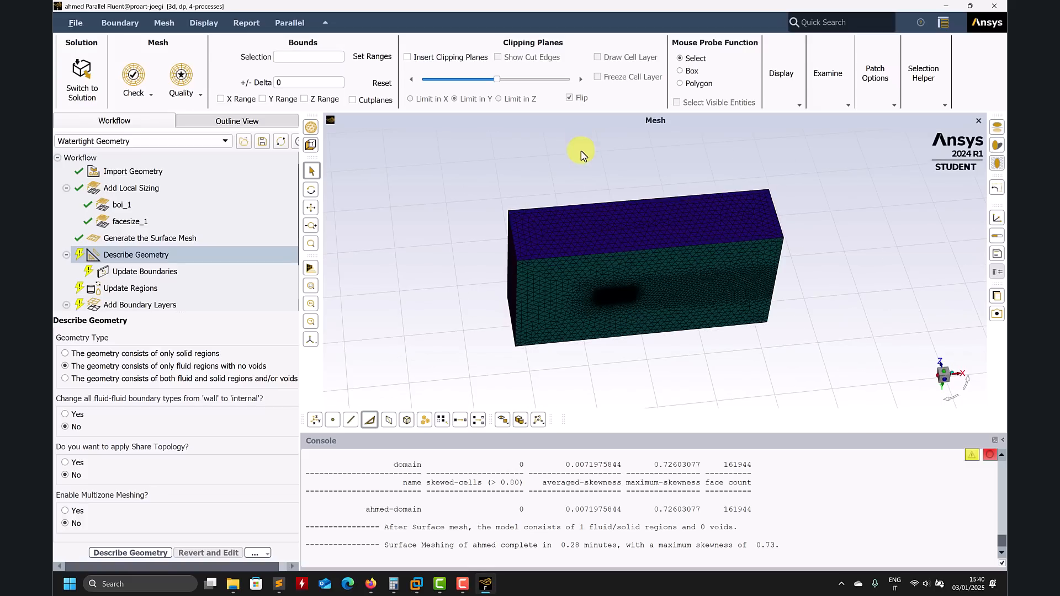
click(440, 60)
drag(578, 259, 651, 318)
scroll(606, 301, up, 8)
scroll(605, 301, up, 6)
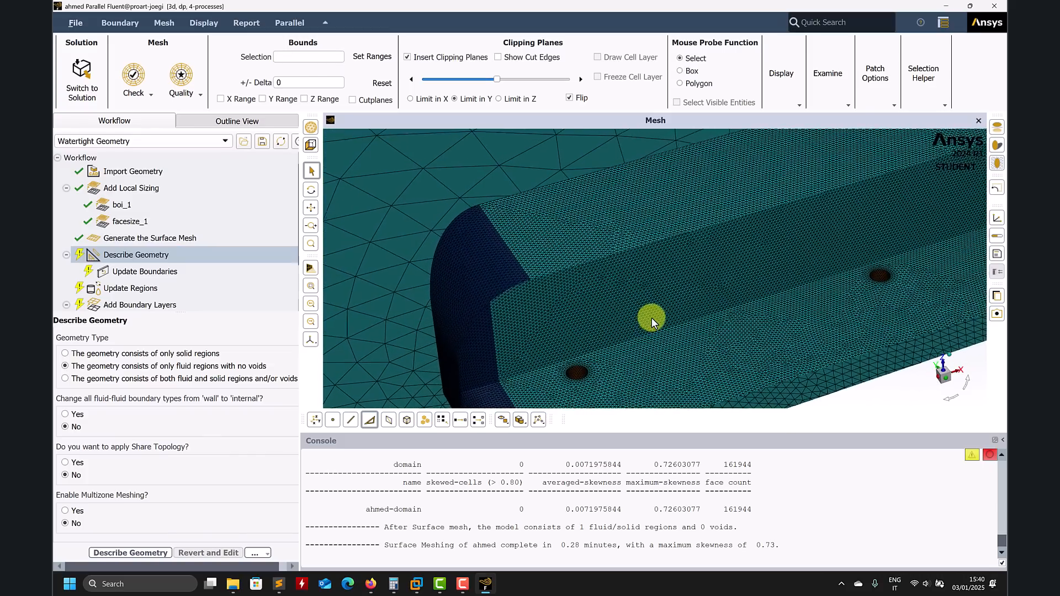
Step: Complete the Describe Geometry and Update Boundaries tasks for the 0.005 m surface mesh, and update the fluid region
click(110, 272)
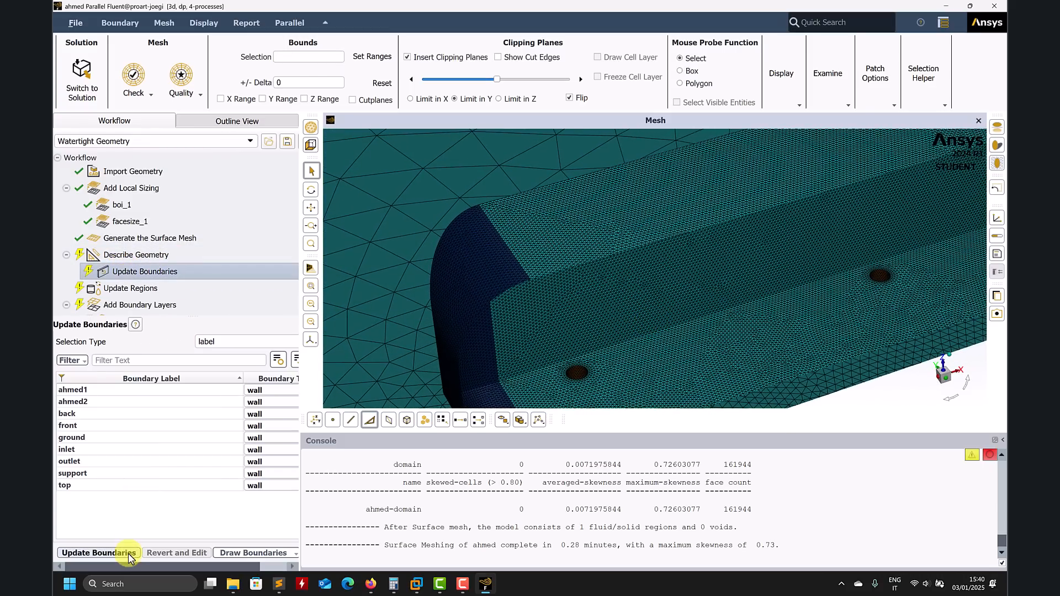
click(122, 561)
click(467, 428)
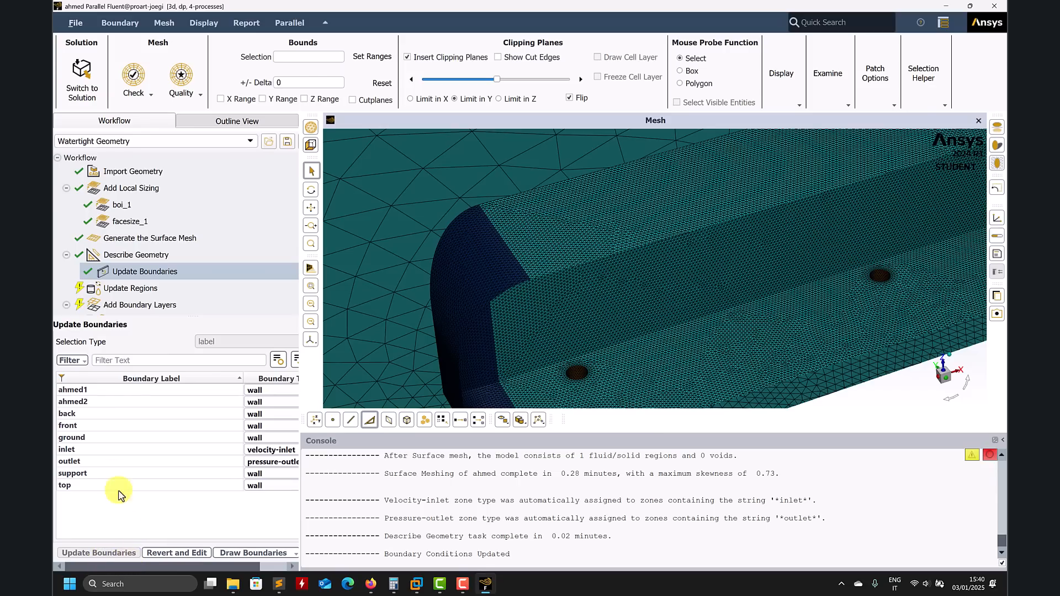
scroll(119, 274, down, 1)
click(118, 244)
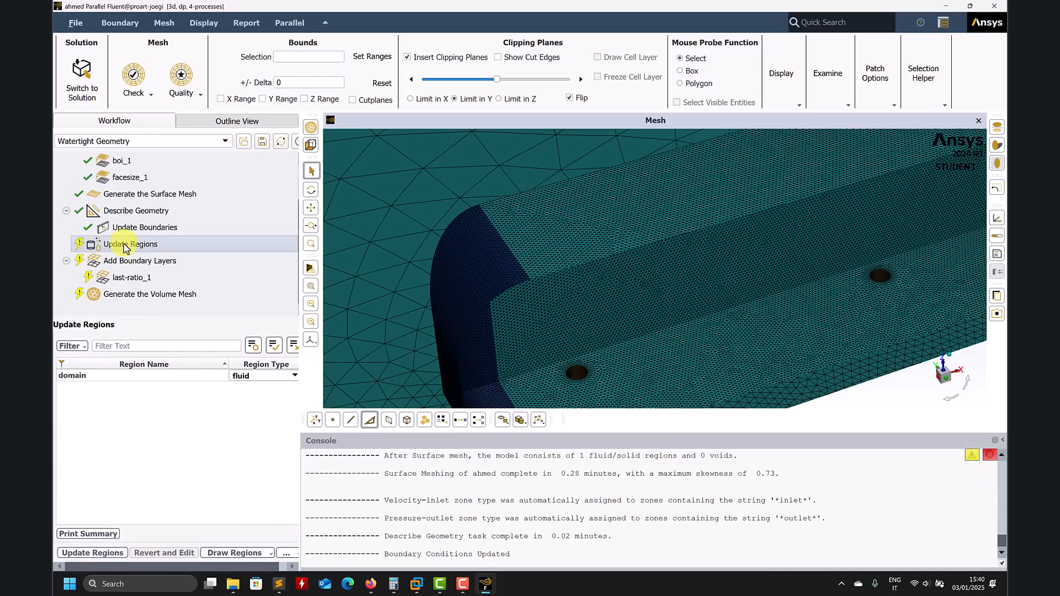
click(98, 553)
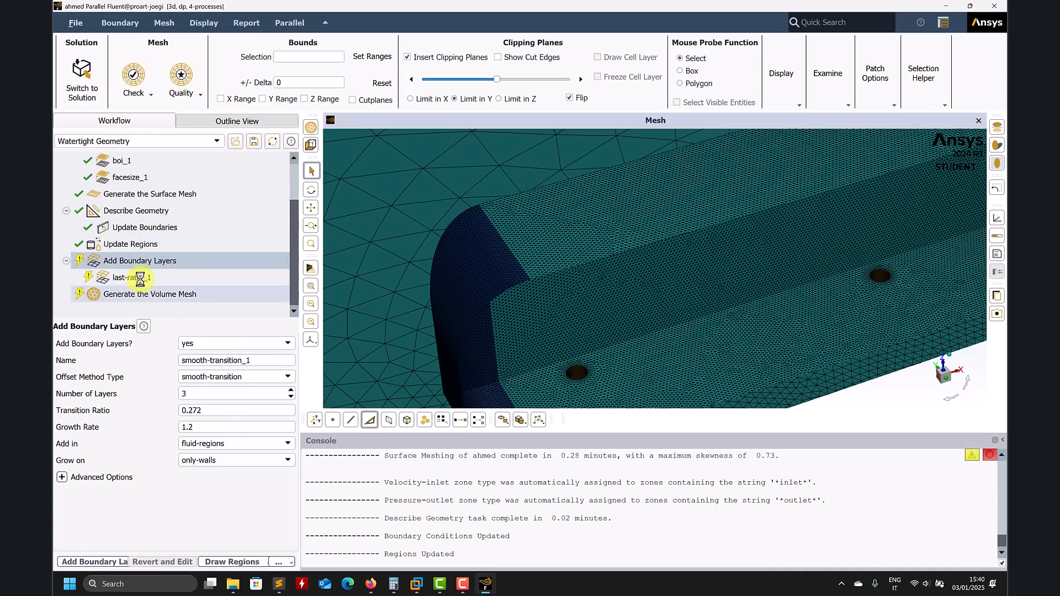
Step: Update the last-ratio_1 boundary layers and generate the poly-hexcore volume mesh on the refined surface mesh
click(127, 294)
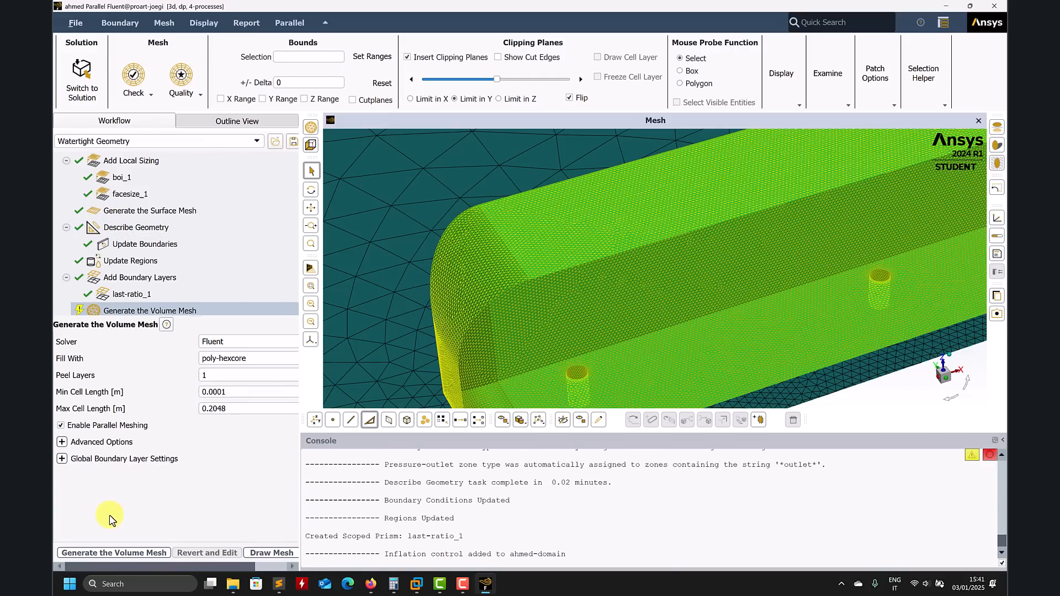
click(104, 547)
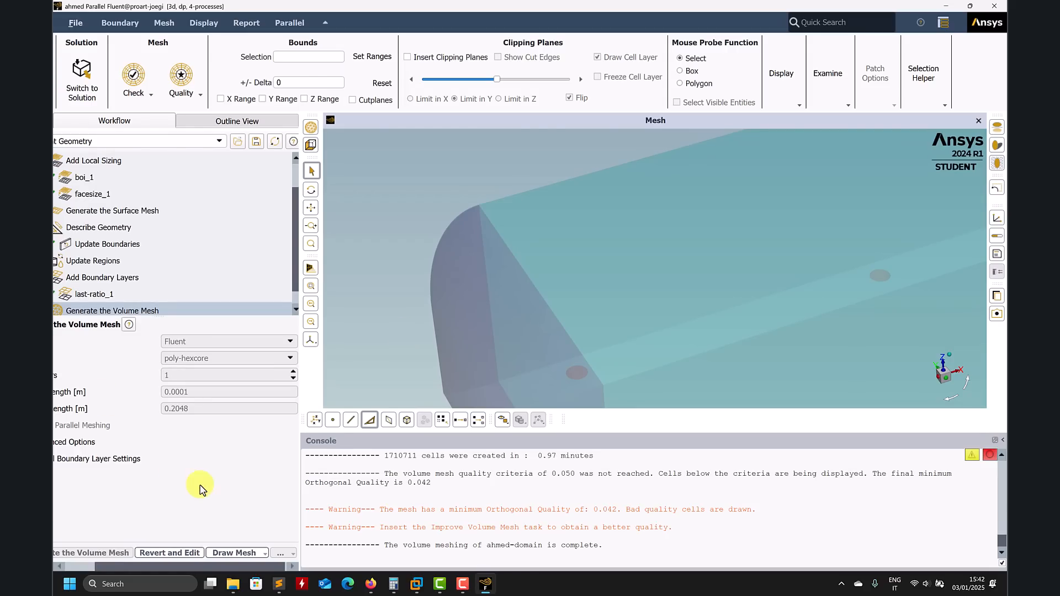
drag(146, 566, 106, 564)
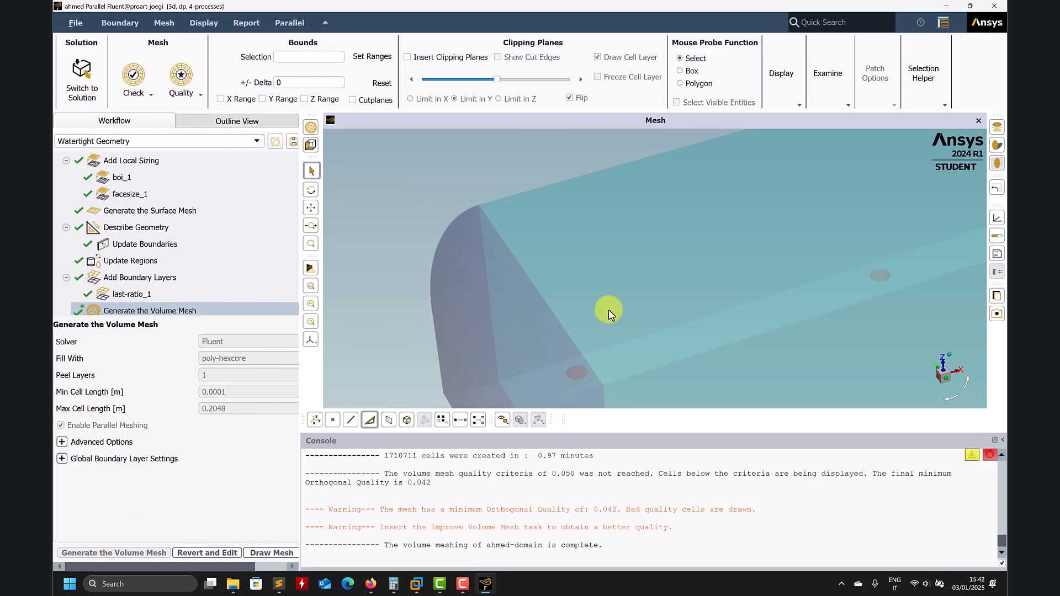
Step: Examine where the low-quality cells of the new volume mesh lie around the Ahmed body
scroll(612, 312, down, 7)
scroll(621, 309, up, 6)
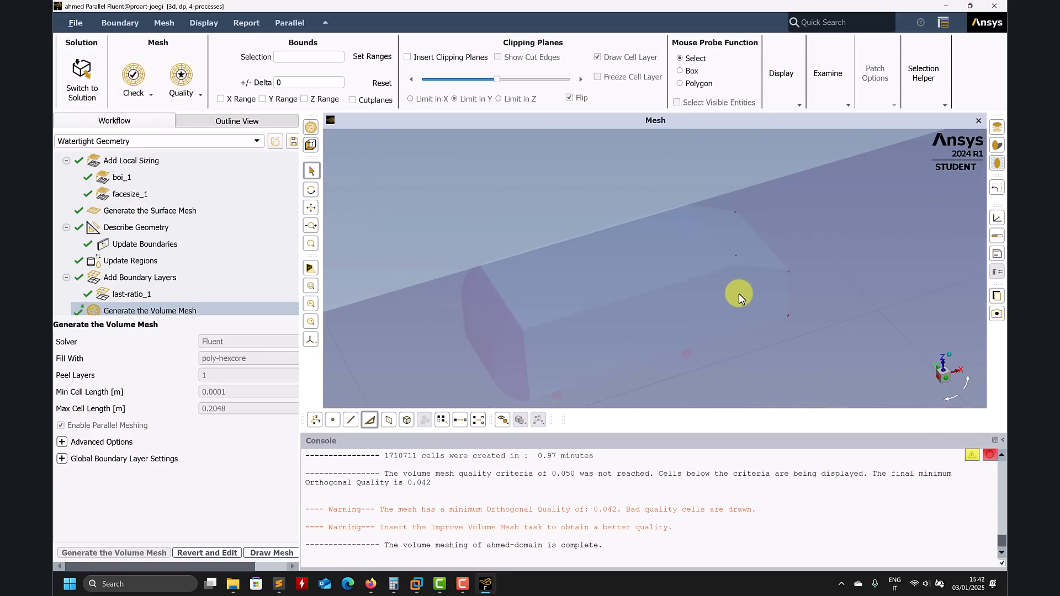
middle_drag(816, 297, 799, 293)
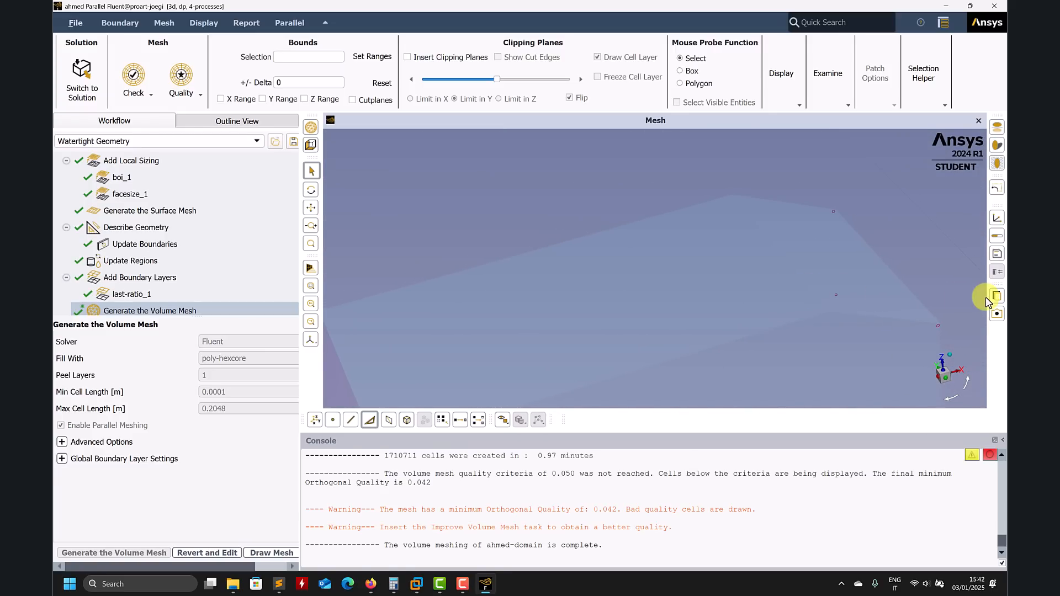
scroll(930, 324, down, 2)
scroll(887, 316, up, 4)
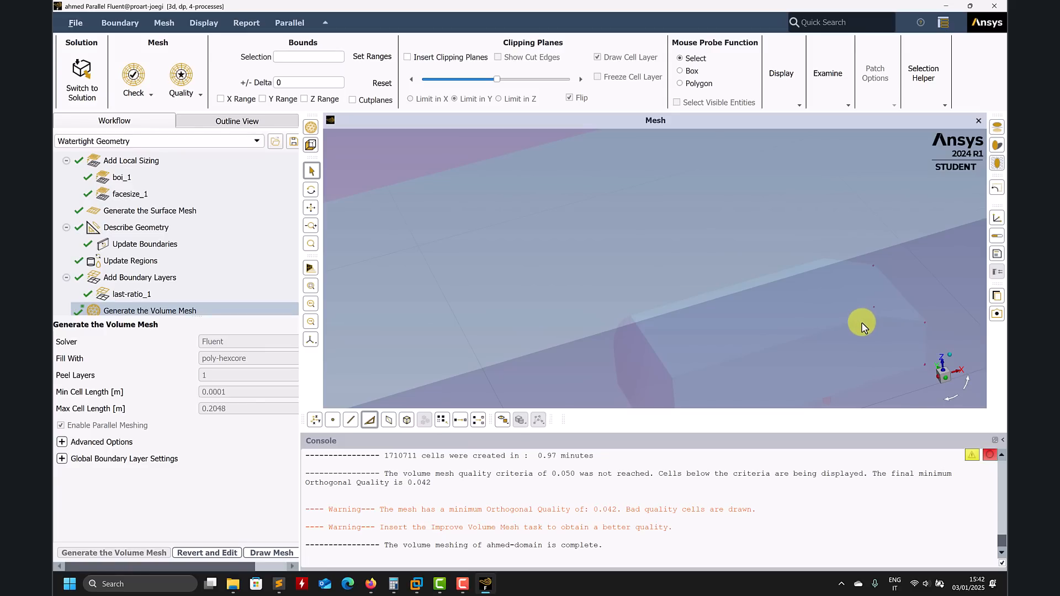
middle_drag(826, 358, 800, 204)
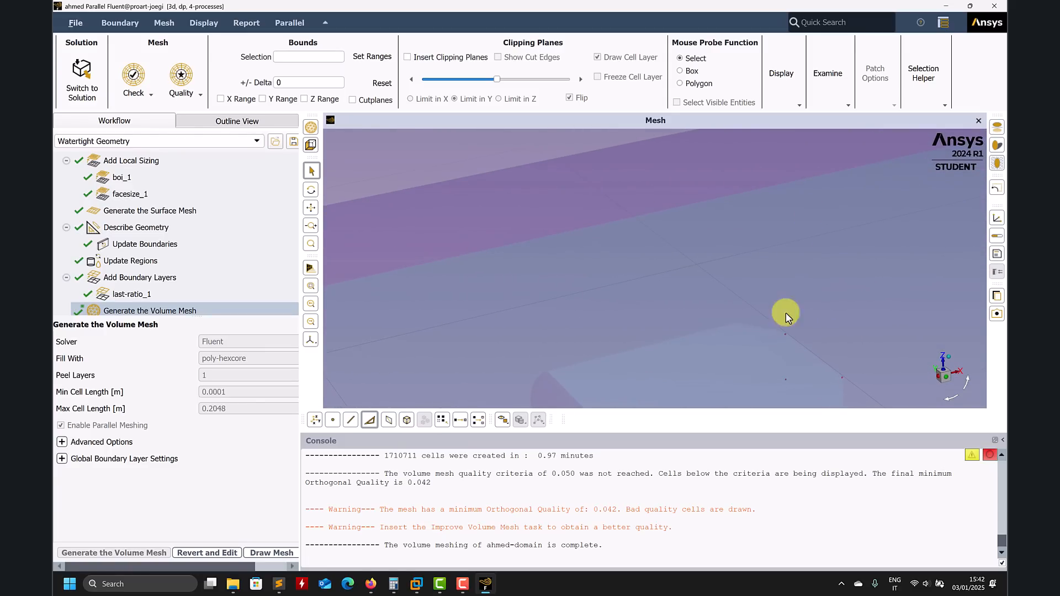
middle_drag(788, 294, 742, 204)
middle_drag(732, 267, 756, 217)
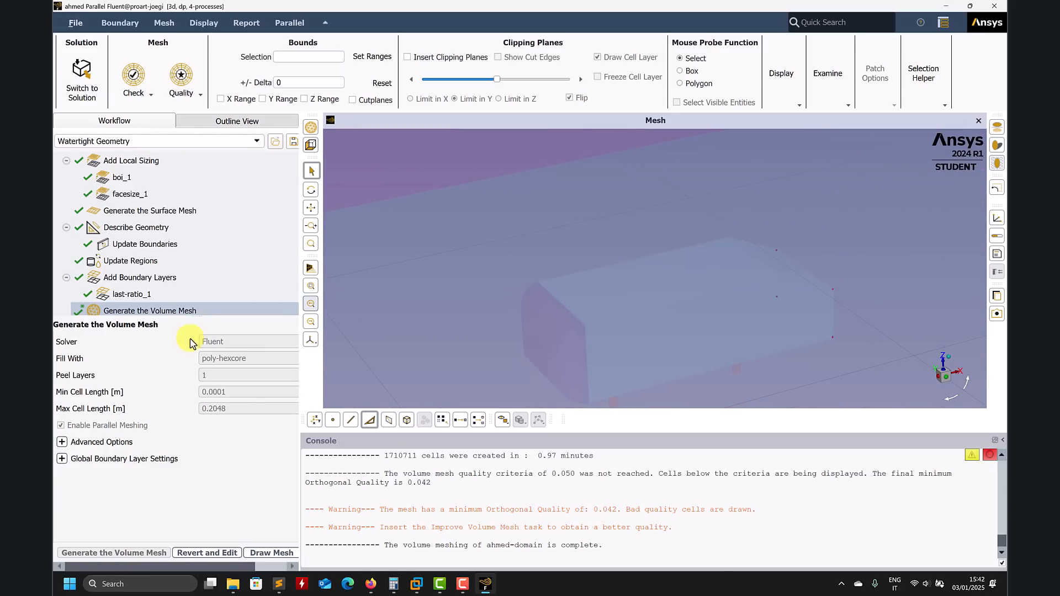
Step: Insert an Improve Volume Mesh task after the Generate the Volume Mesh task
scroll(232, 292, down, 1)
right_click(126, 296)
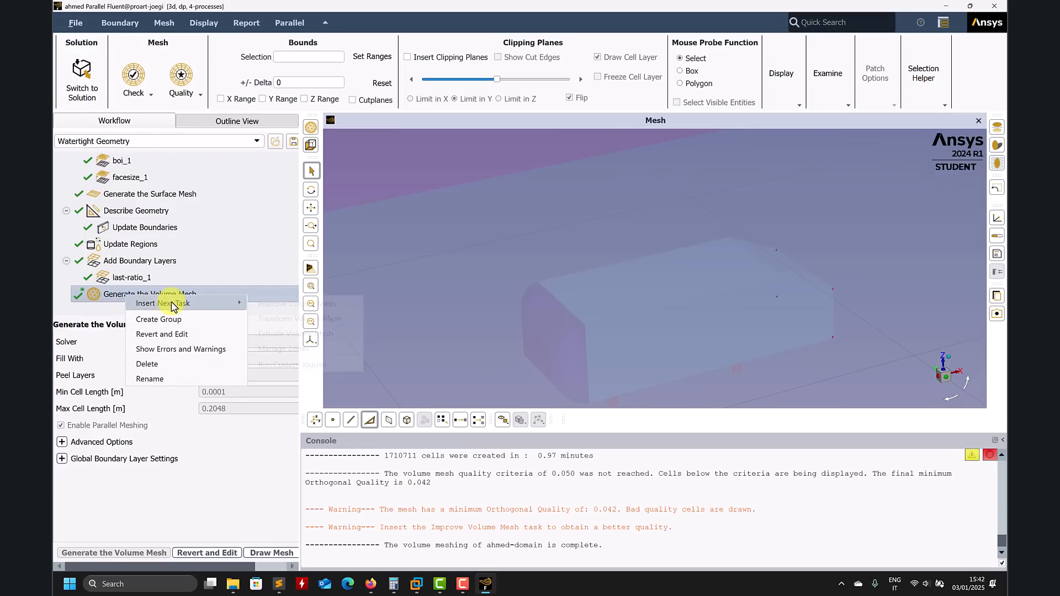
mouse_move(176, 303)
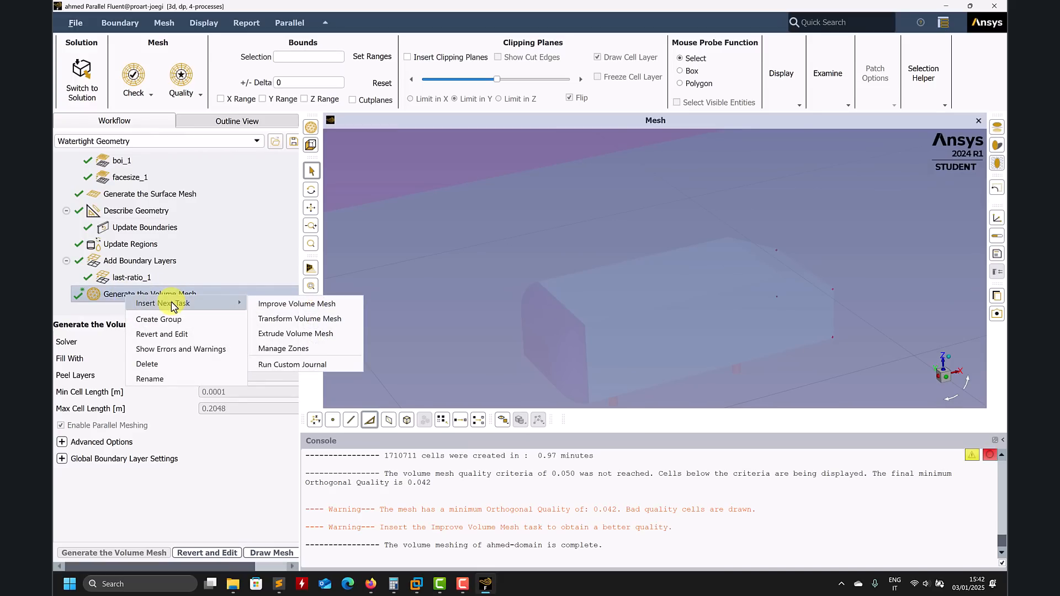
click(263, 304)
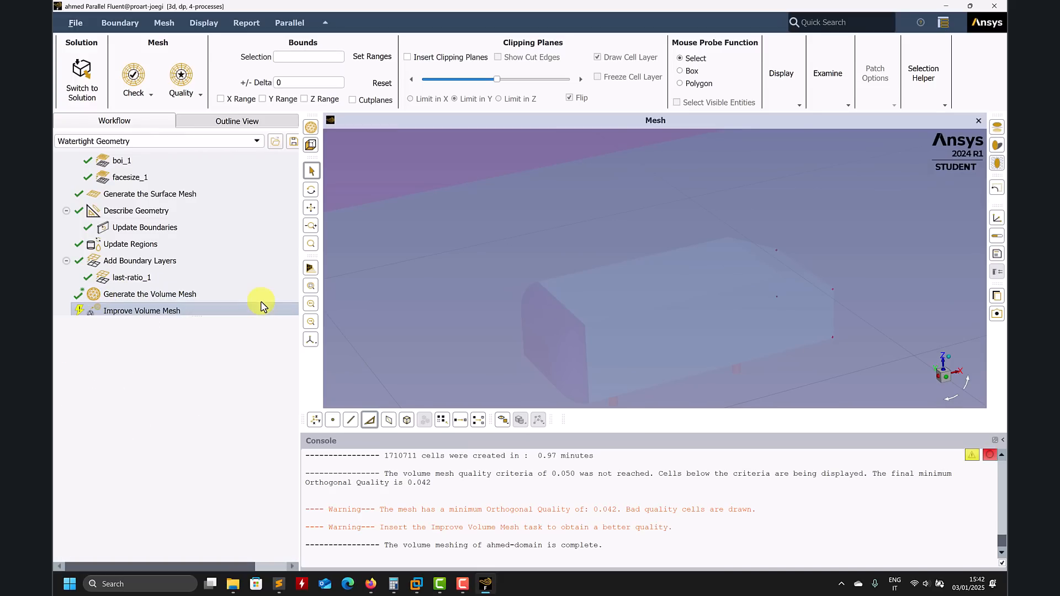
Step: Try to write the mesh over the existing ahmed.msh.h5, and read the console for the licence limit and the mesh's cell count
click(69, 26)
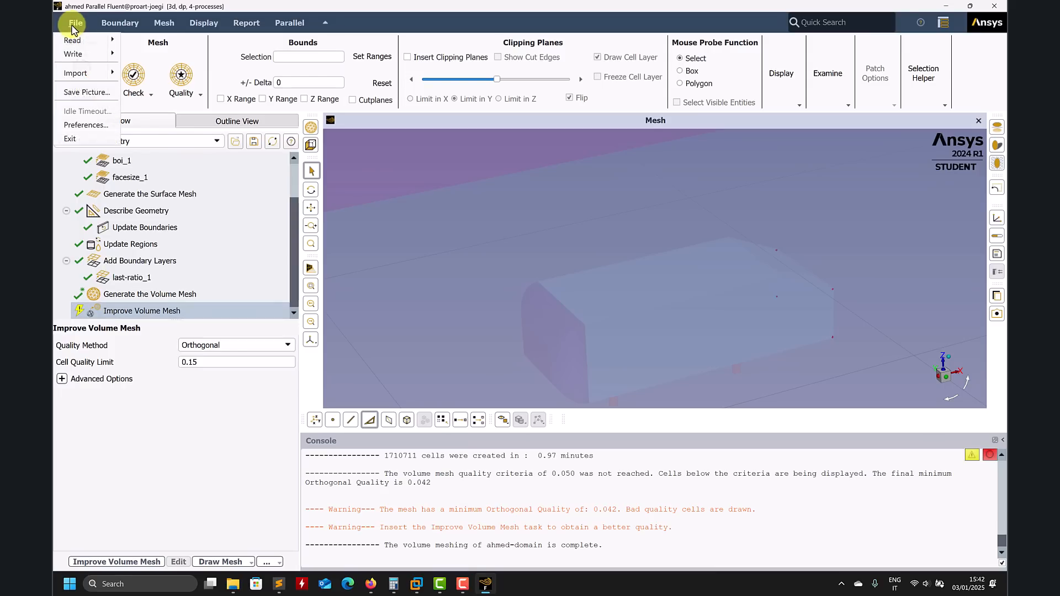
mouse_move(91, 54)
click(141, 54)
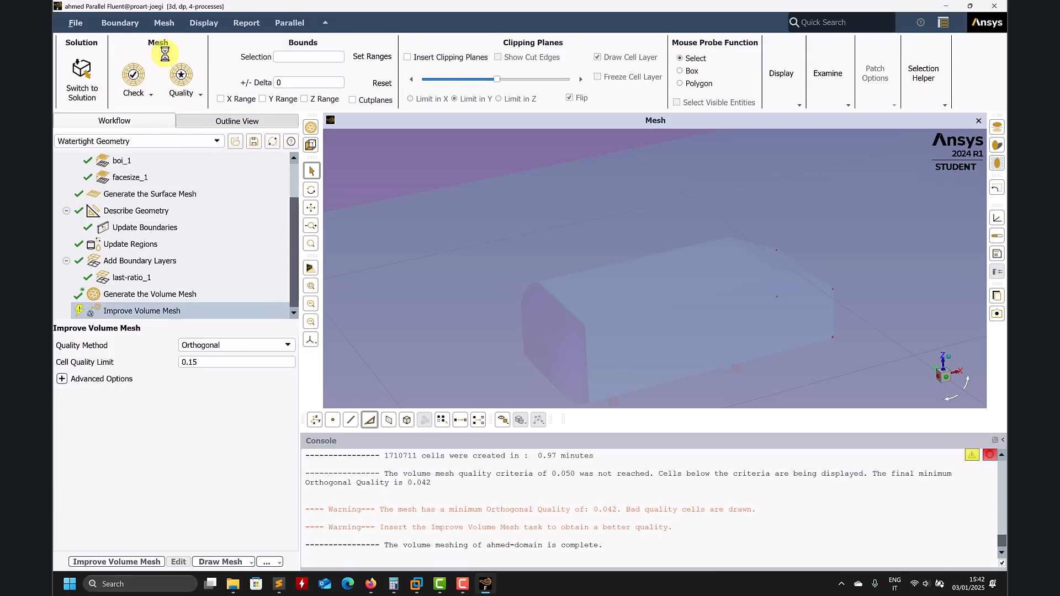
click(701, 346)
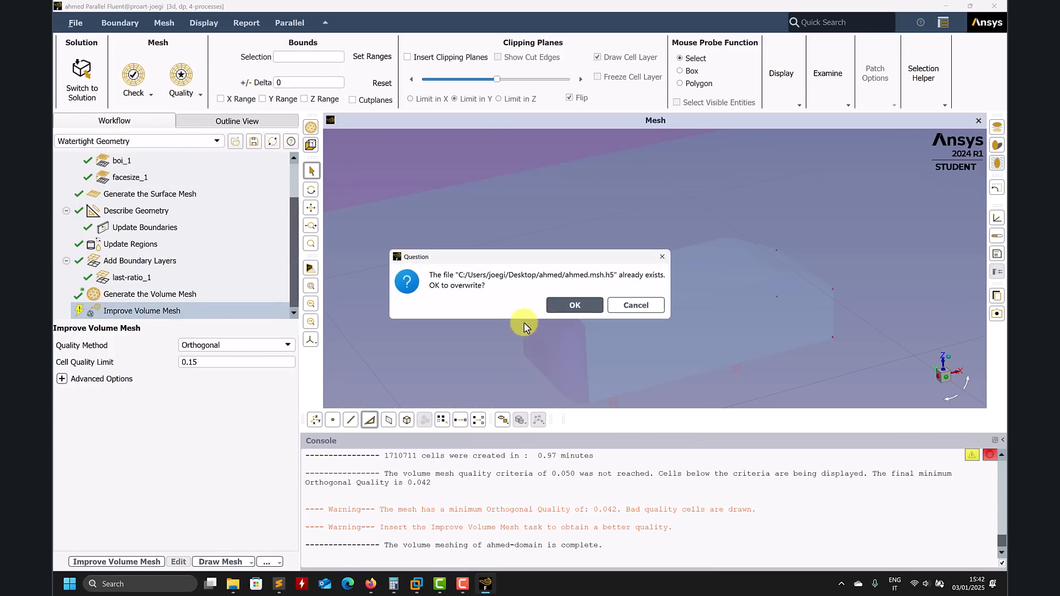
click(572, 308)
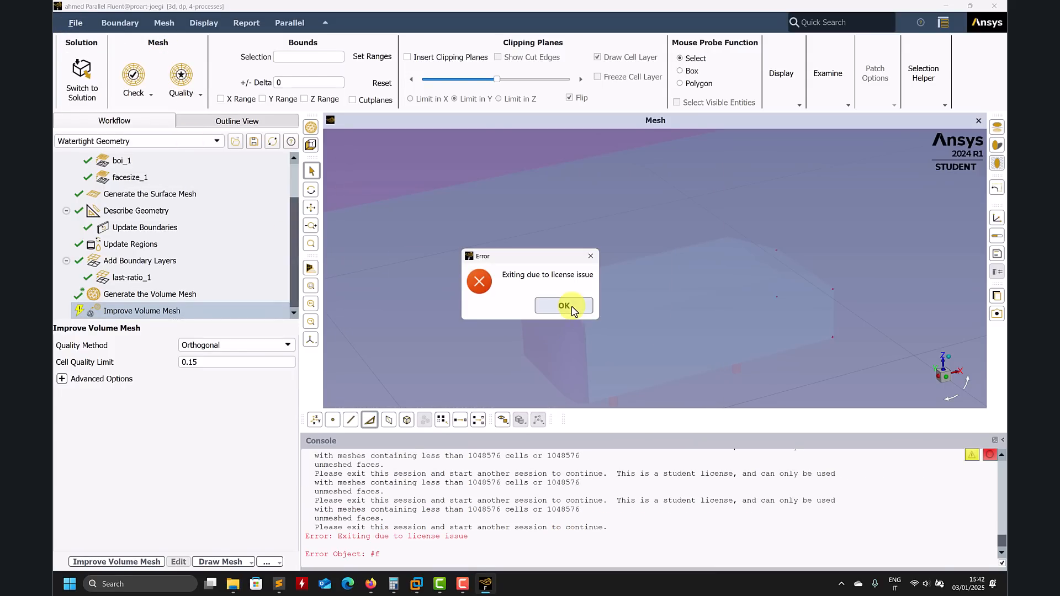
click(572, 308)
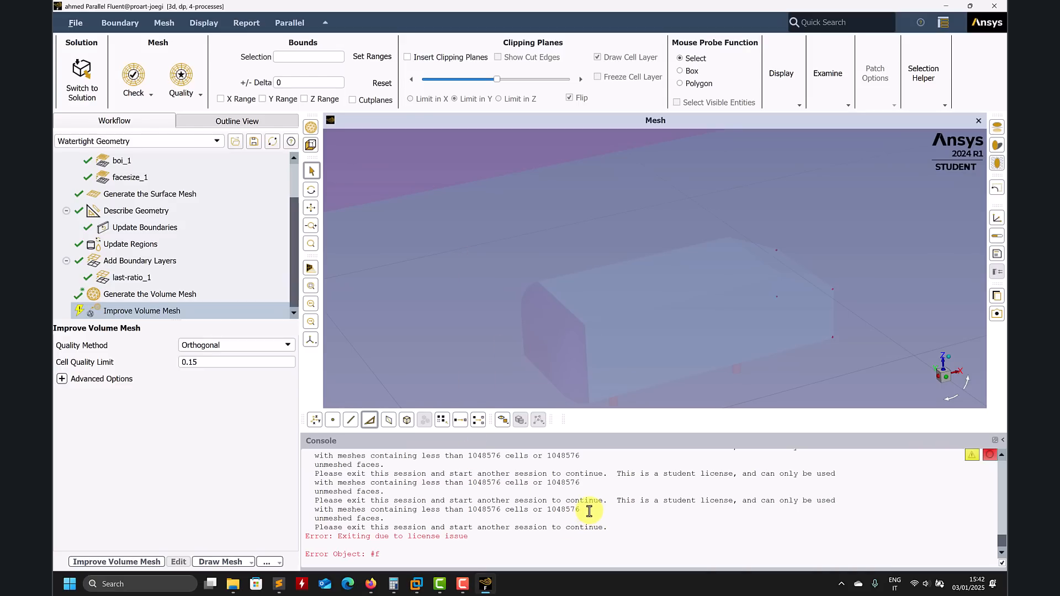
drag(565, 508, 346, 503)
scroll(406, 496, up, 5)
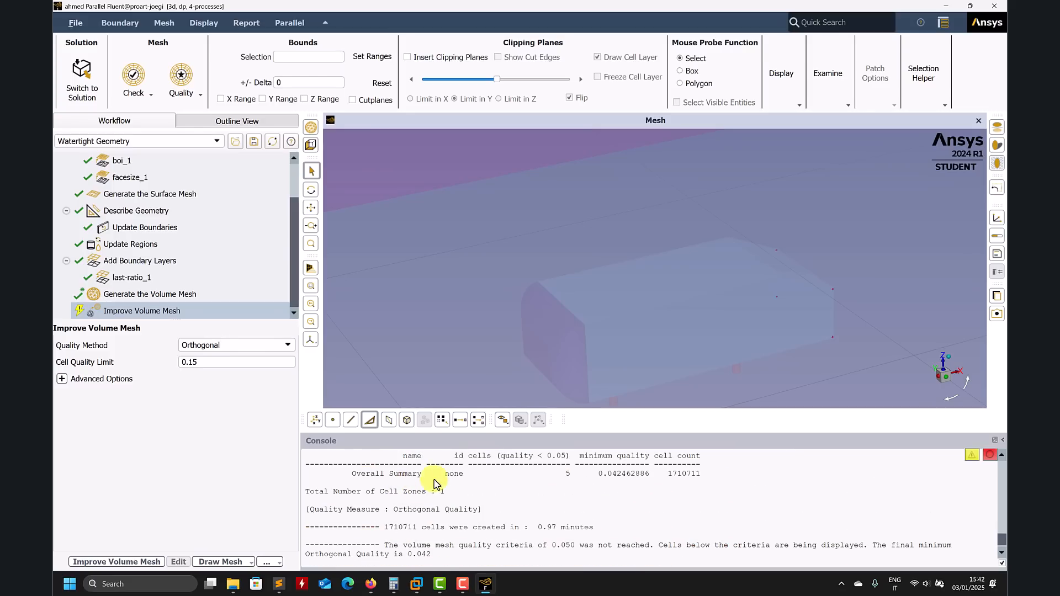
Step: Revert the last-ratio_1 boundary layers for editing, set the number of layers to 12, update them and regenerate the volume mesh
drag(781, 310, 711, 323)
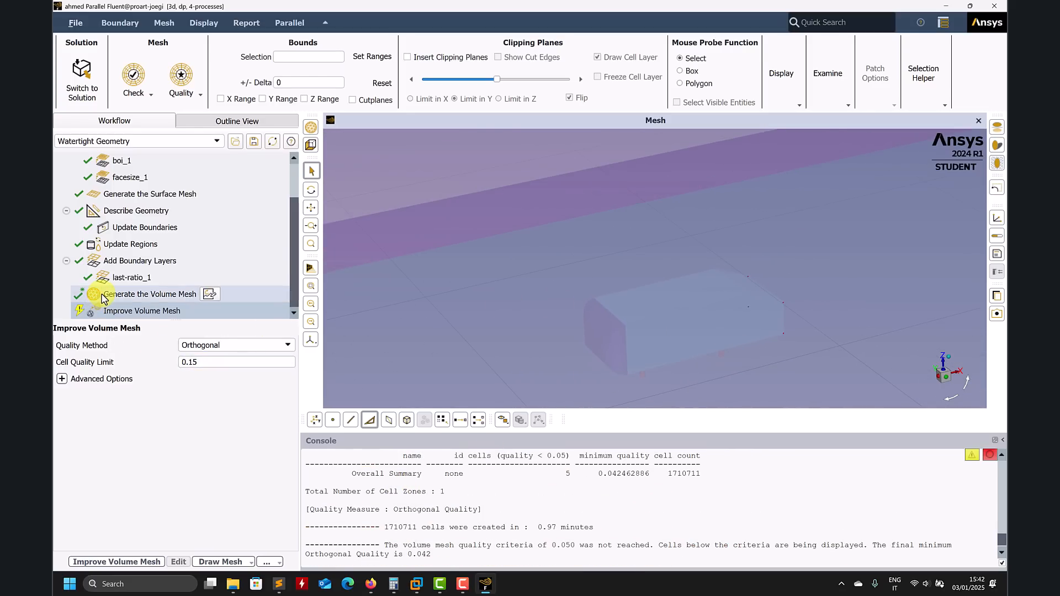
click(130, 278)
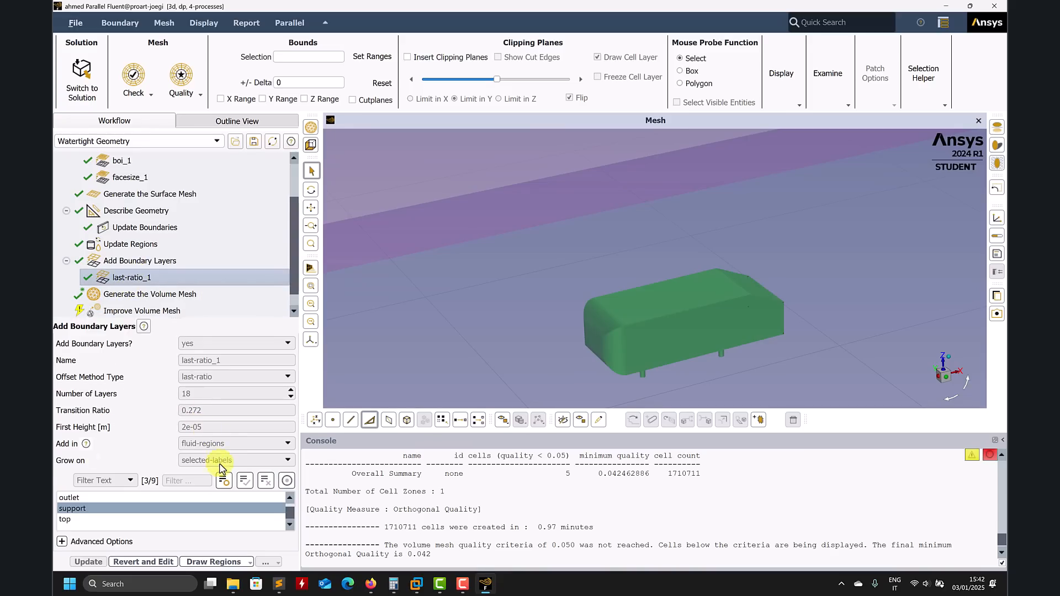
click(143, 561)
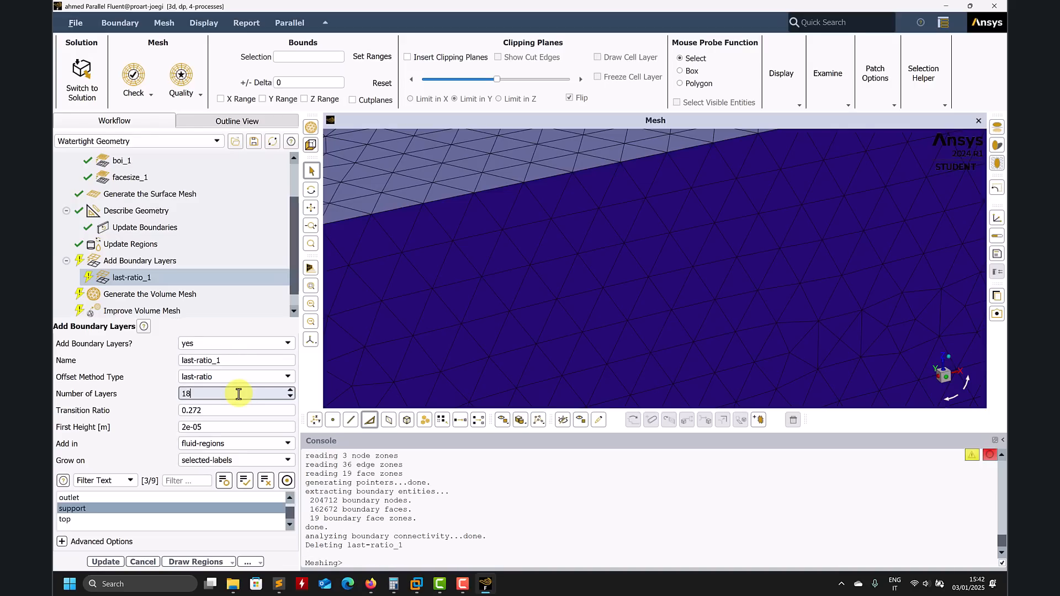
double_click(239, 394)
text(12)
click(109, 563)
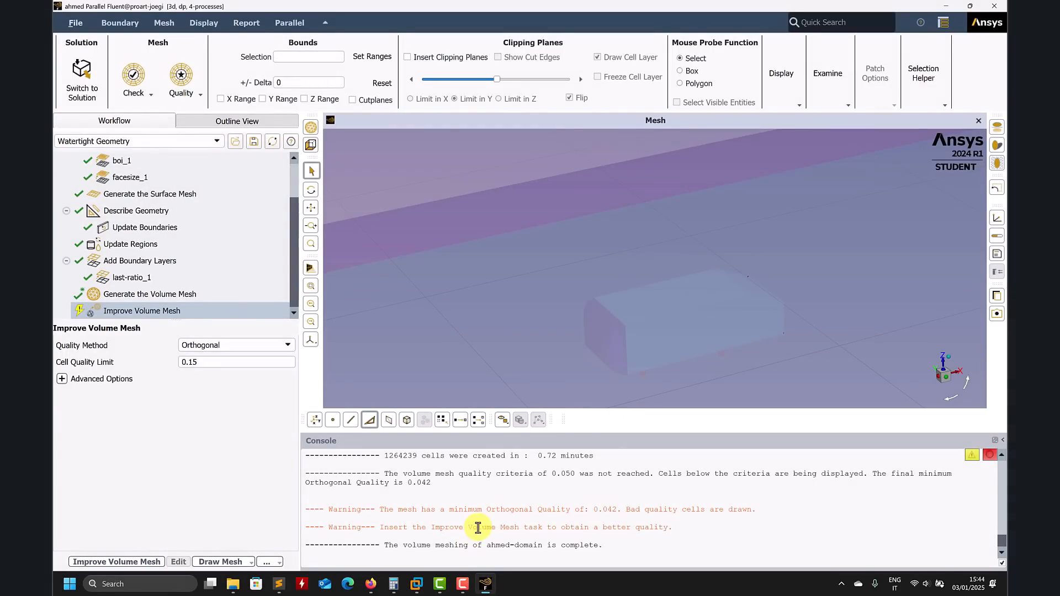
Step: Check the cell count and minimum orthogonal quality of the 12-layer mesh, and locate its low-quality cells on the Ahmed body
scroll(476, 529, up, 3)
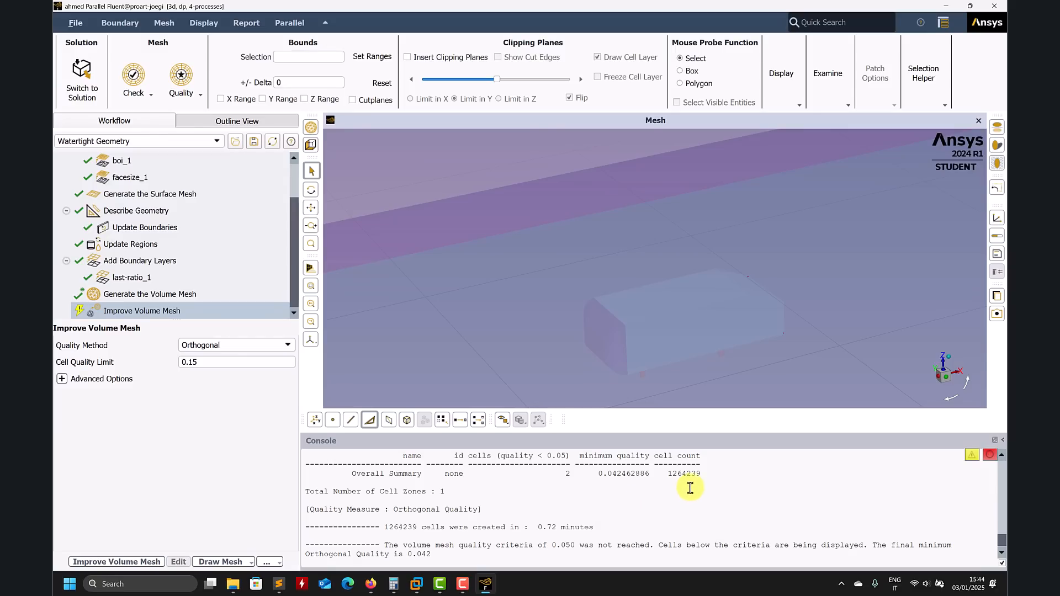
drag(686, 473, 672, 474)
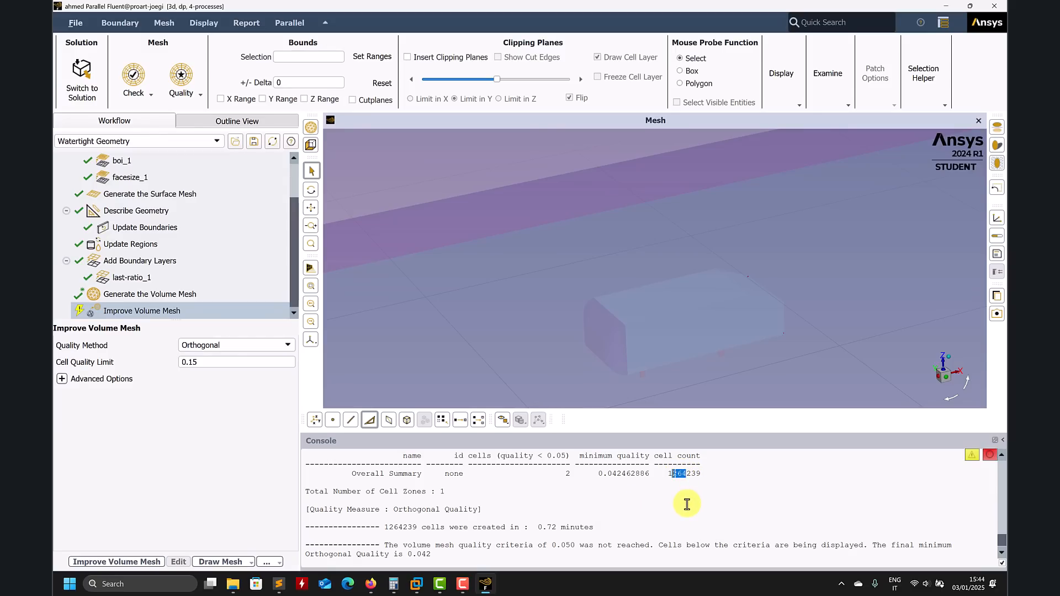
scroll(686, 504, down, 3)
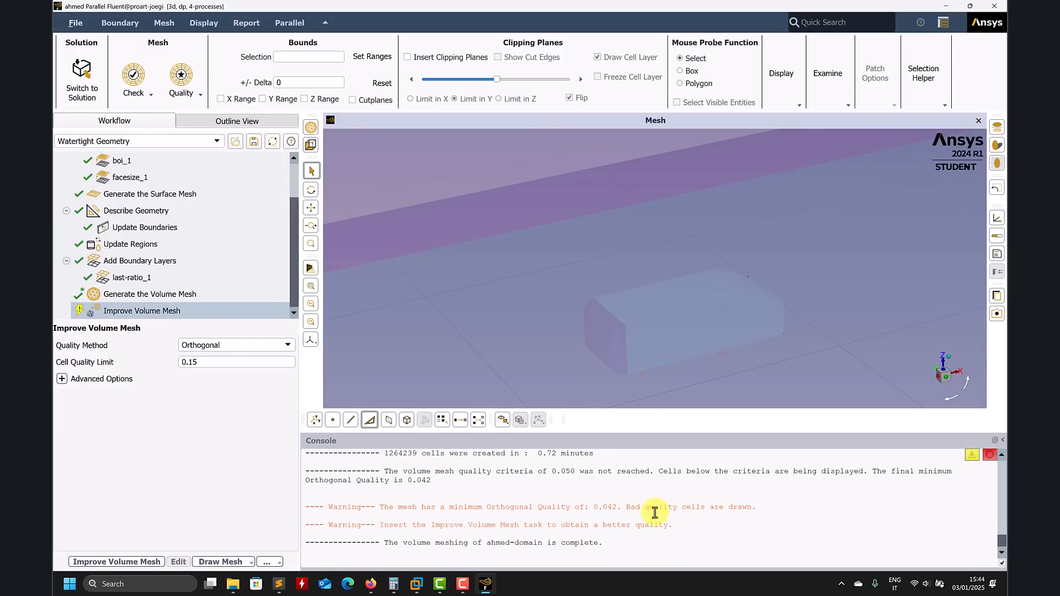
scroll(772, 331, up, 2)
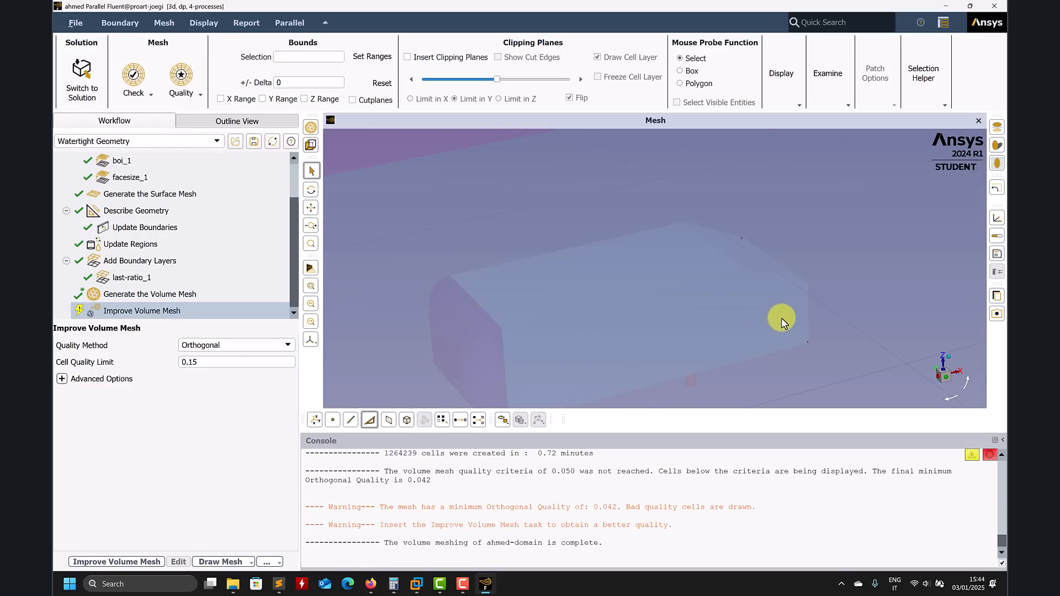
scroll(781, 323, up, 2)
scroll(753, 331, up, 2)
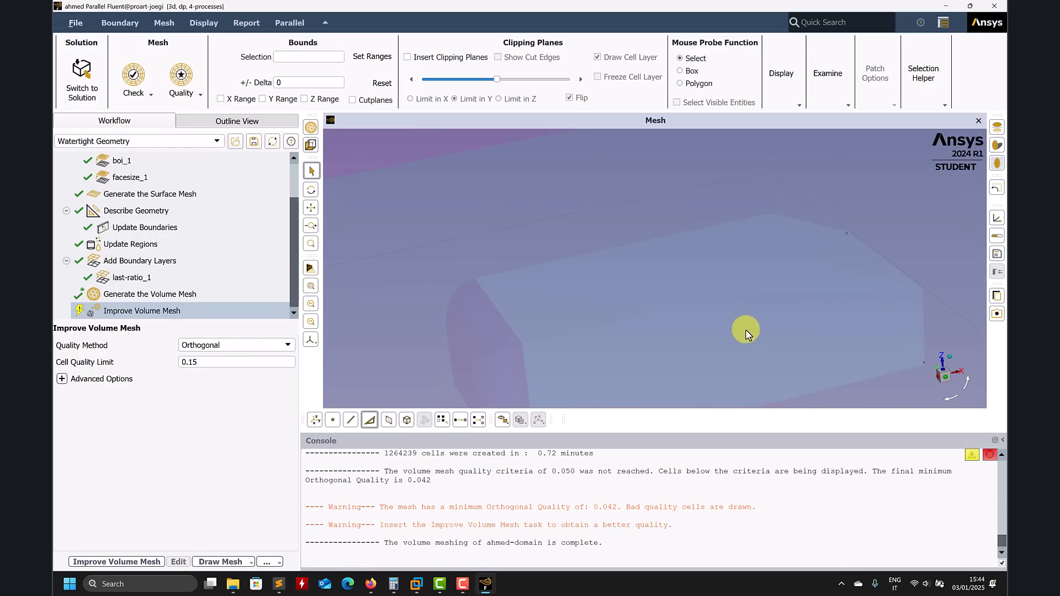
scroll(759, 329, down, 1)
scroll(773, 325, down, 2)
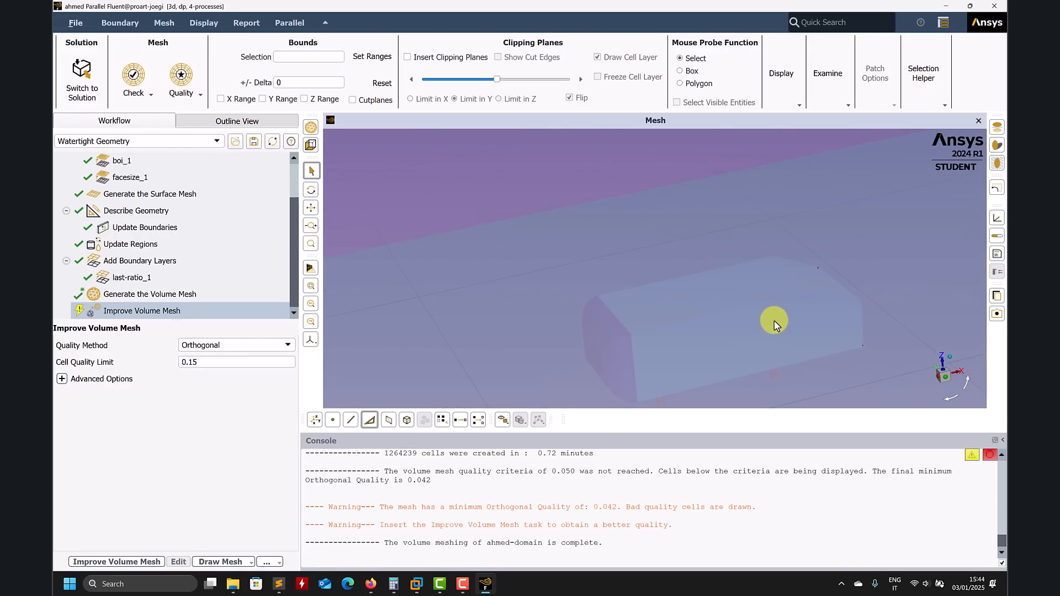
scroll(803, 320, up, 2)
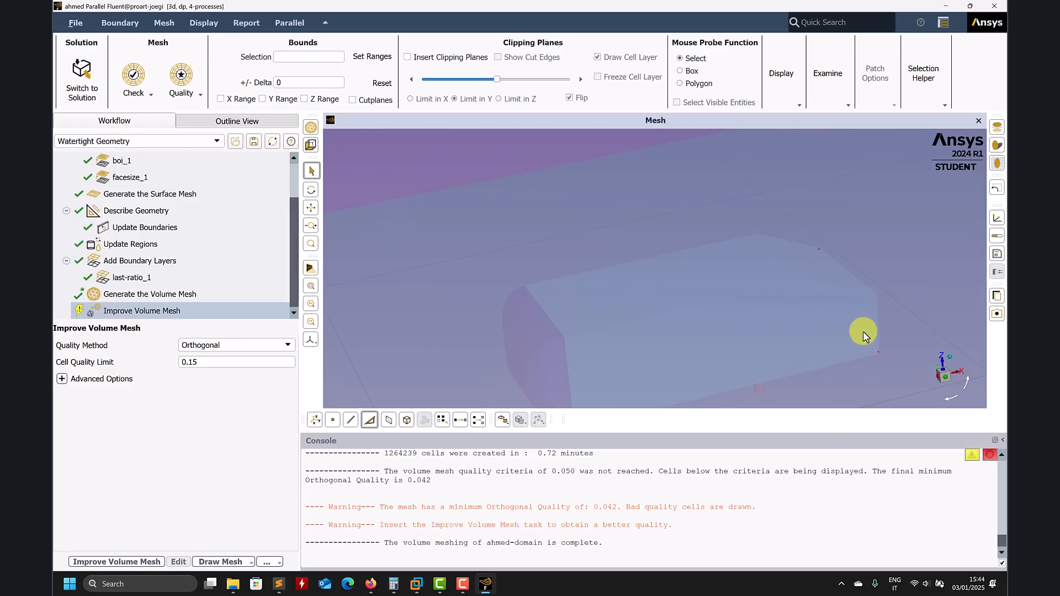
scroll(850, 323, up, 1)
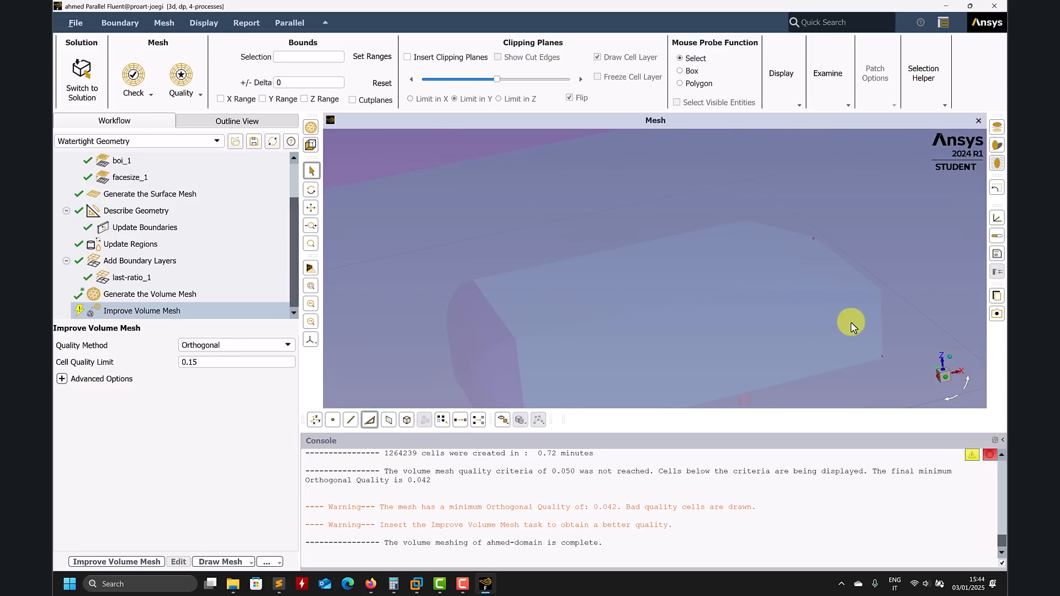
scroll(834, 331, up, 2)
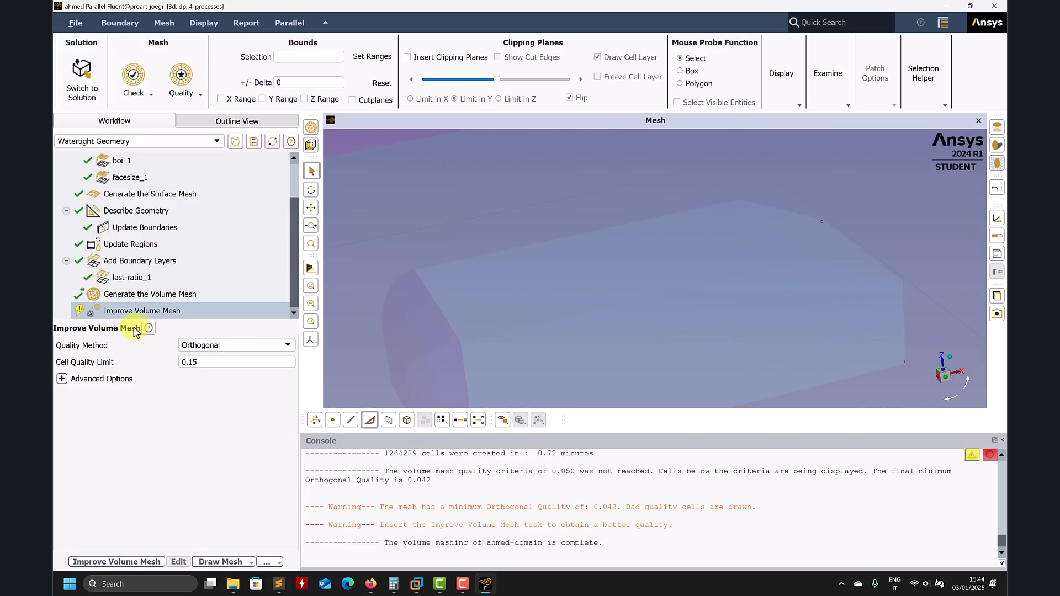
Step: Try to improve the volume mesh using the Orthogonal quality method with a cell quality limit of 0.15
click(118, 562)
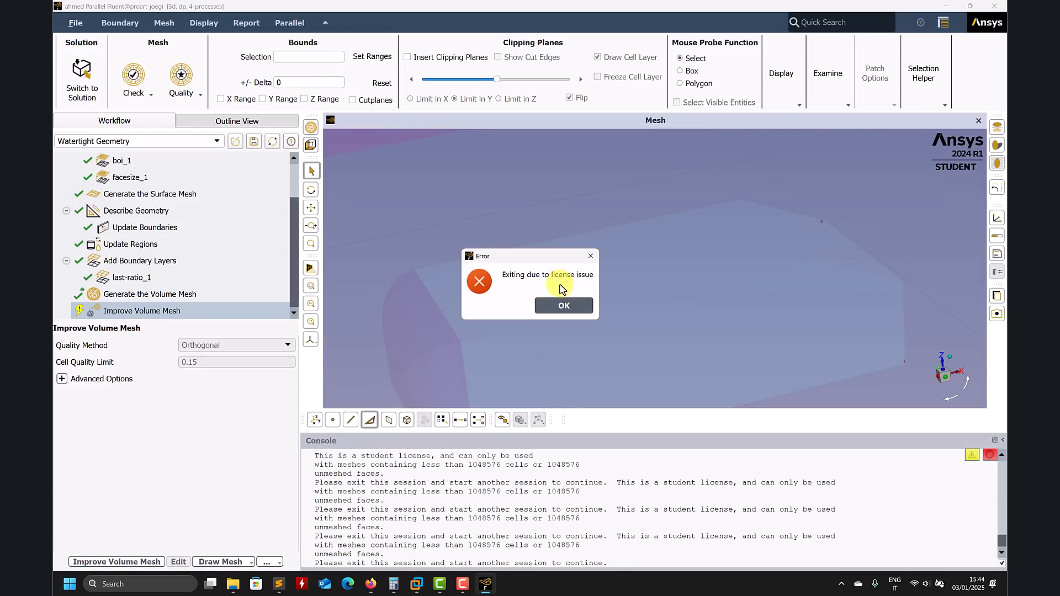
click(590, 256)
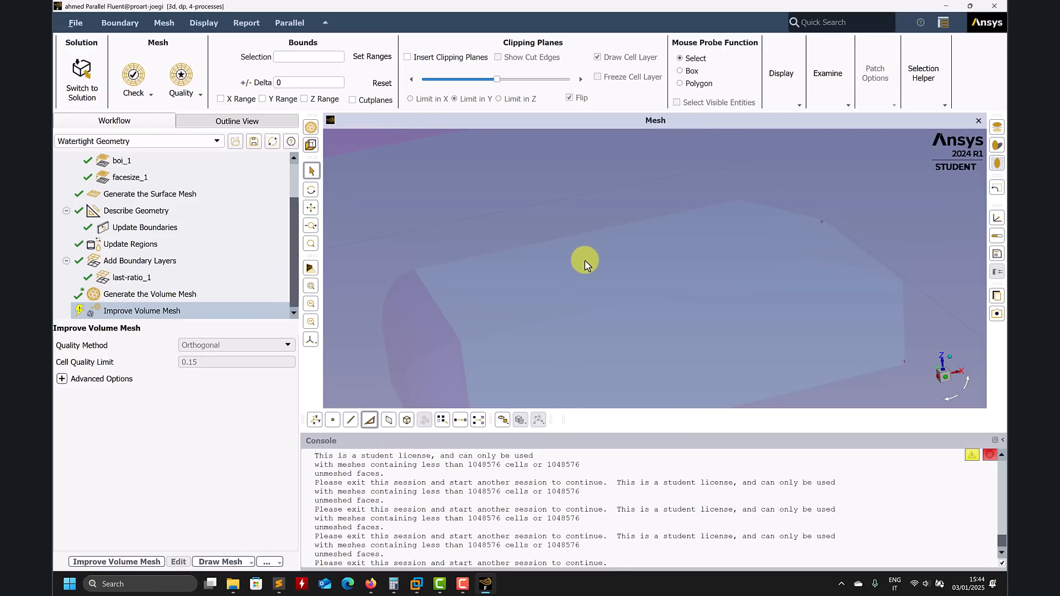